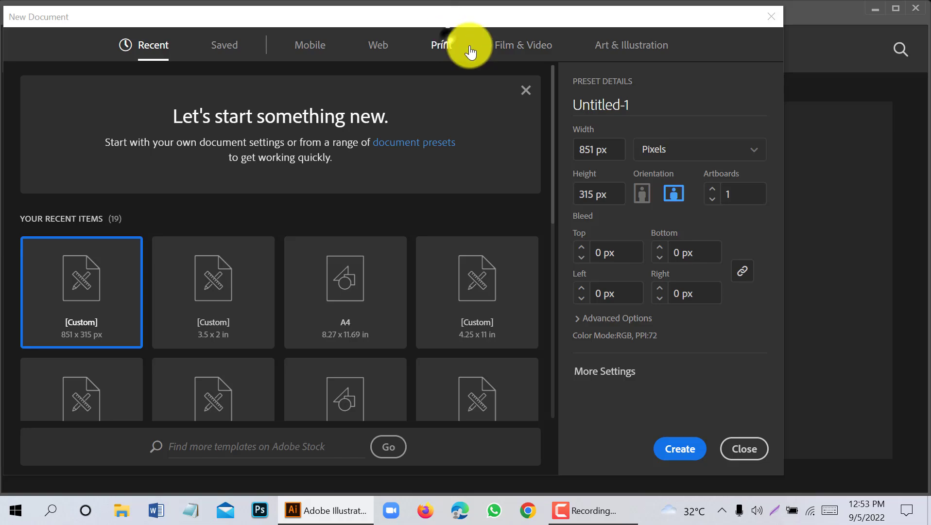
Step: Base the new document on the Print presets and name it Business Card Design
left_click(452, 43)
left_click_drag(648, 104, 568, 104)
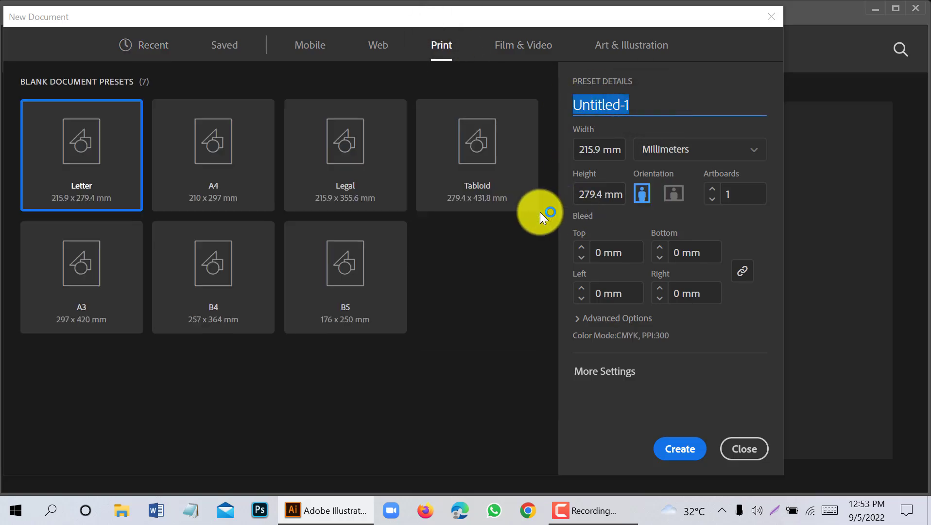
type("Business C")
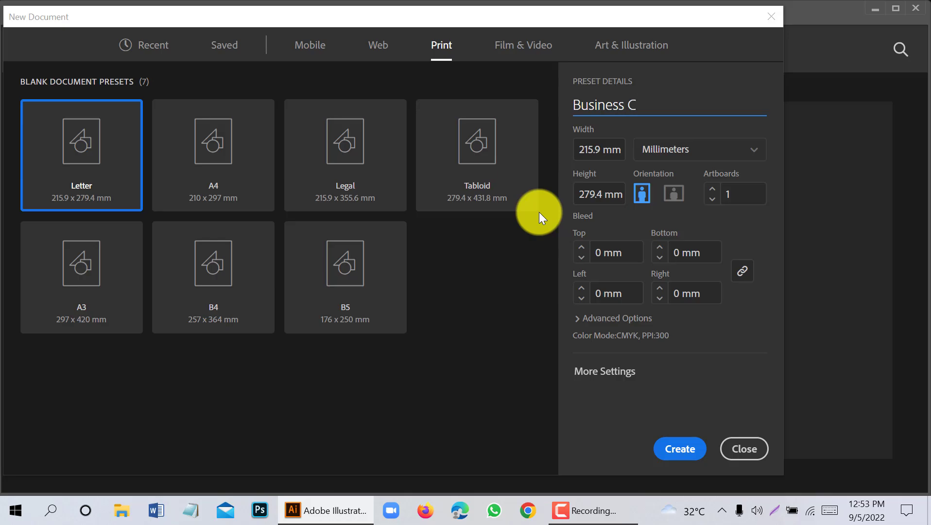
type("ard Design")
Step: Set the document units to inches, with a width of 3.5 in and a height of 2 in
left_click(655, 150)
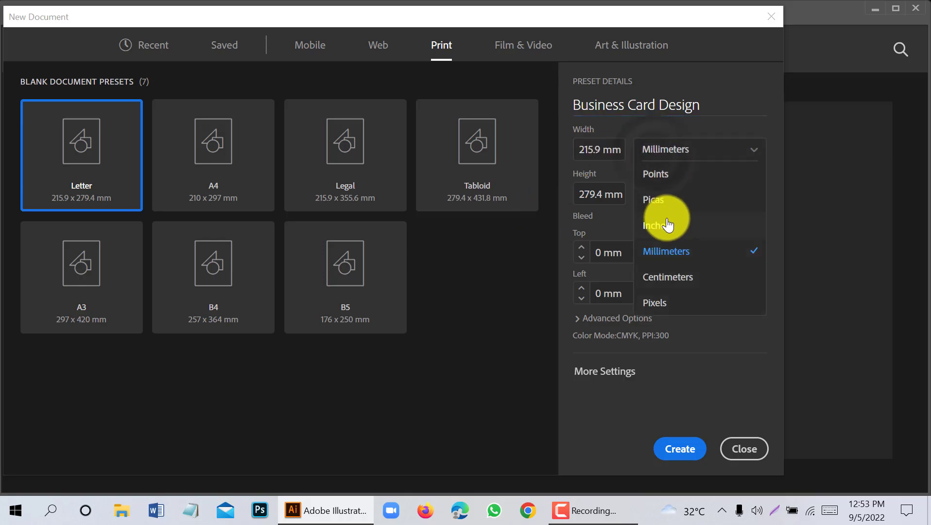
left_click(663, 222)
left_click(594, 145)
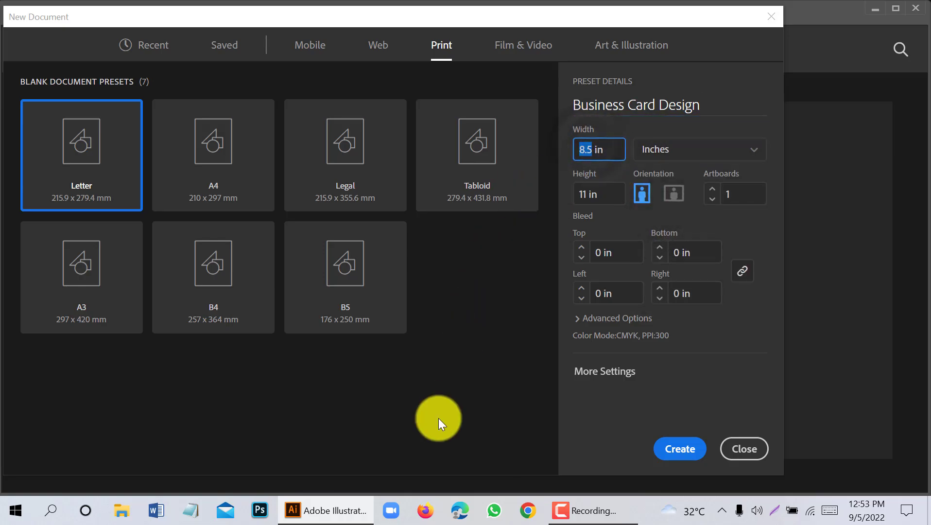
left_click(581, 149)
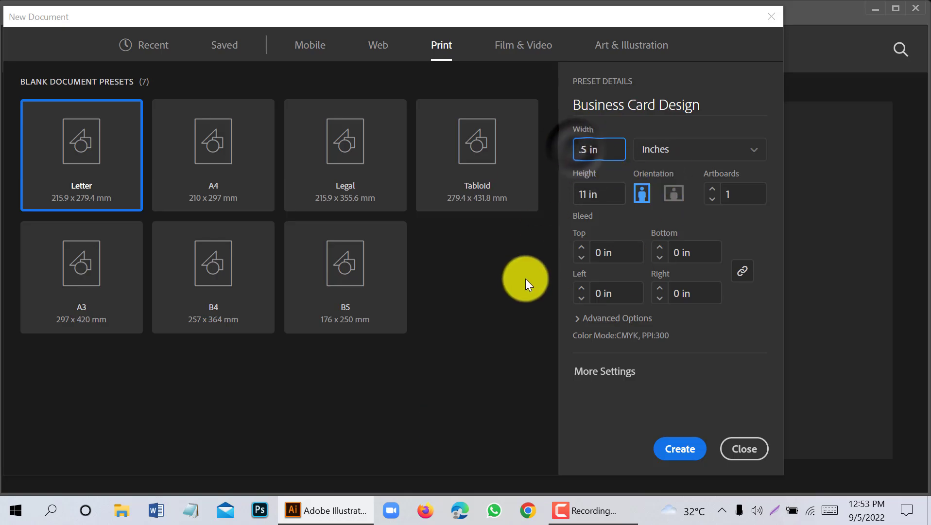
type("3")
double_click(588, 195)
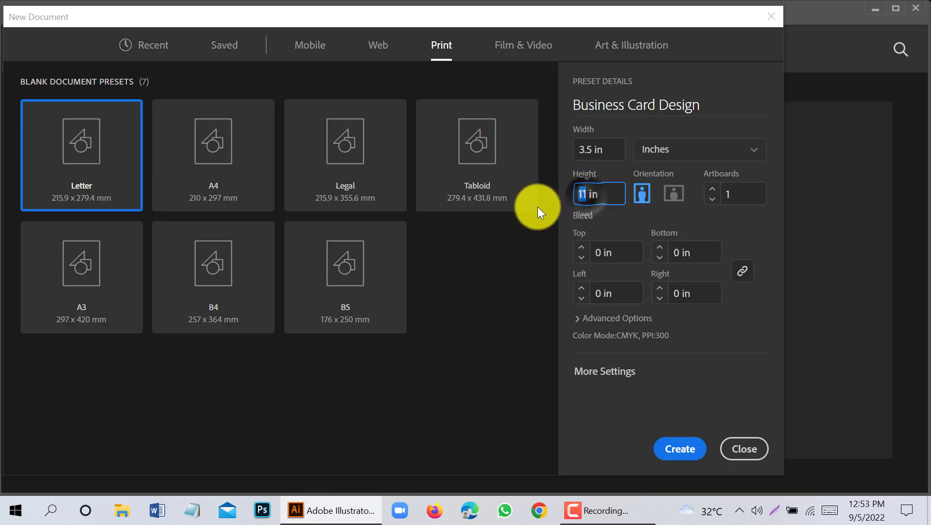
type("2")
Step: Set two artboards with a 0.125 in bleed on all sides and create the document
double_click(729, 193)
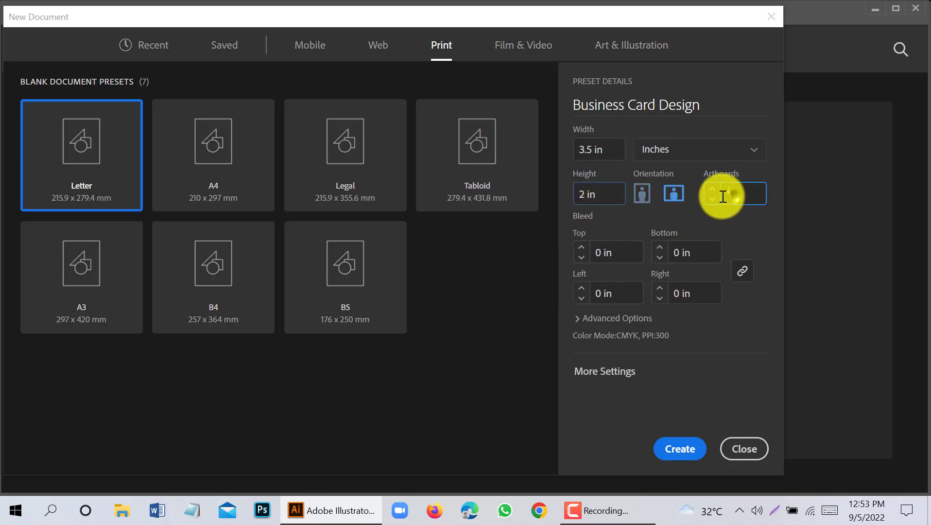
type("2")
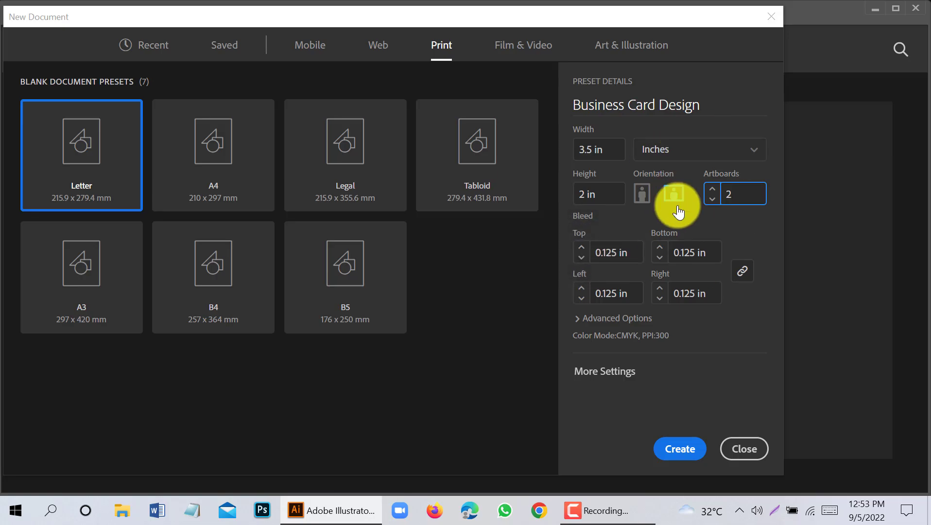
left_click(690, 451)
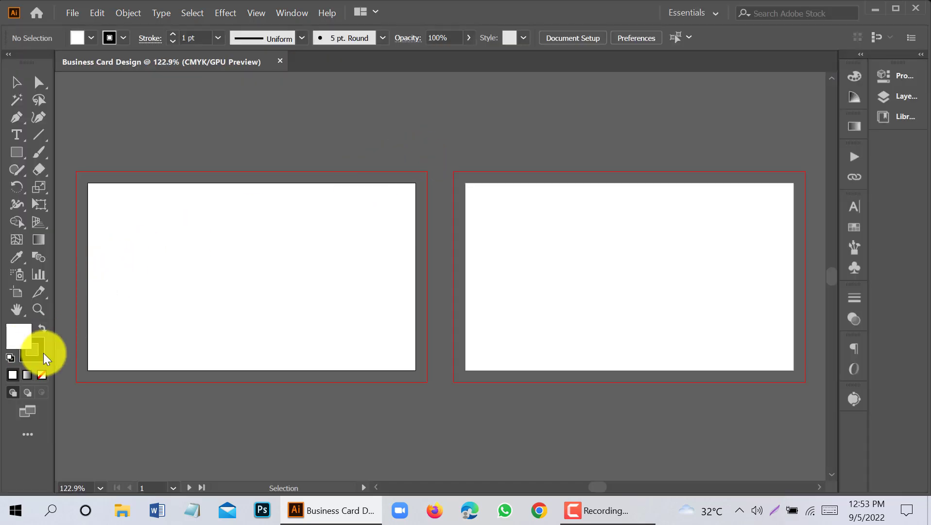
Step: Set the default stroke to none and show the rulers
left_click(43, 352)
left_click(42, 375)
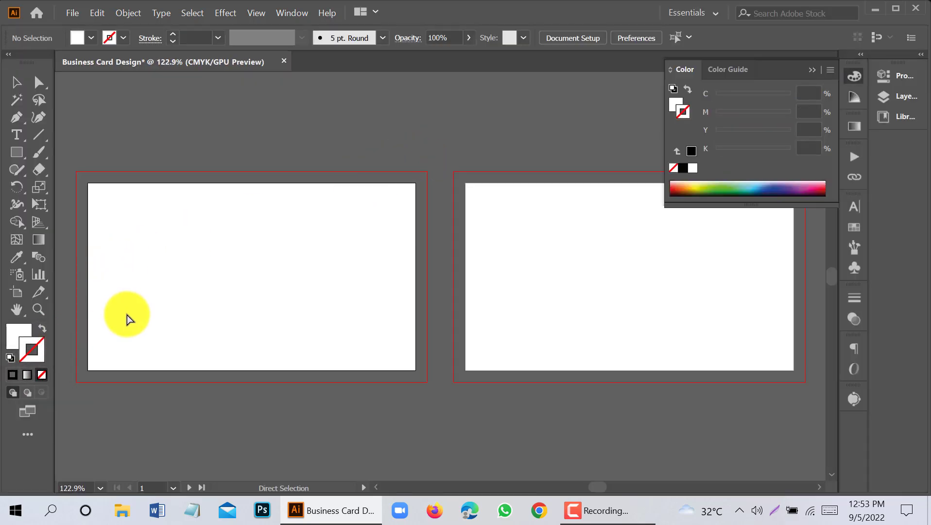
key("ctrl+r")
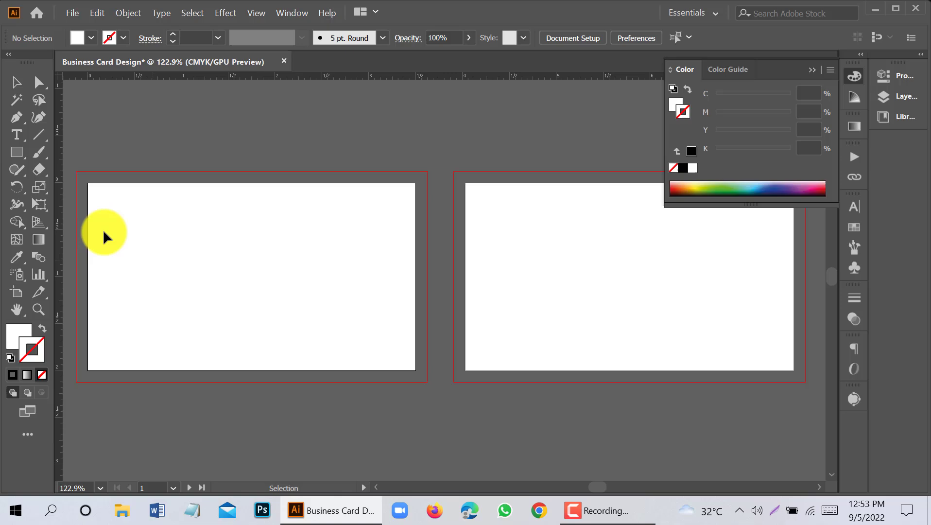
Step: Create a white rectangle 3.5 in wide and 2 in high with the Rectangle tool
left_click(17, 151)
left_click(812, 70)
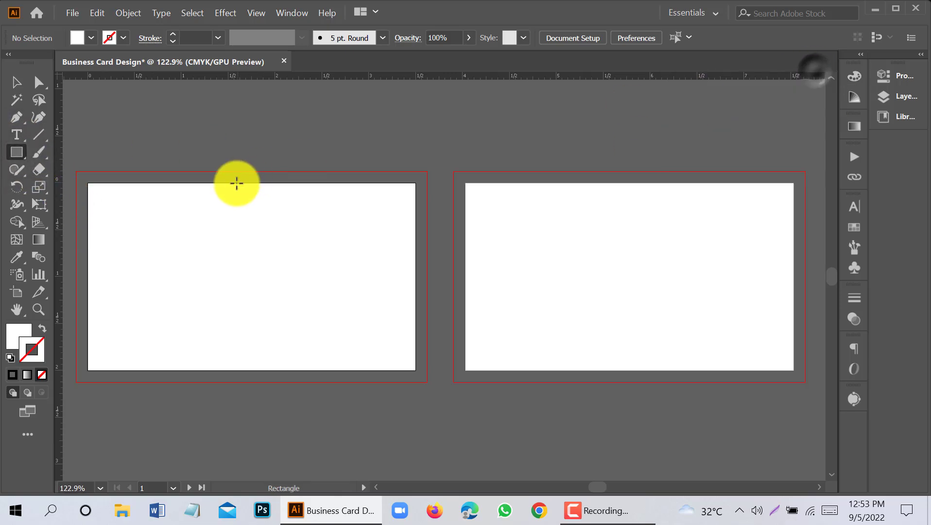
left_click(252, 242)
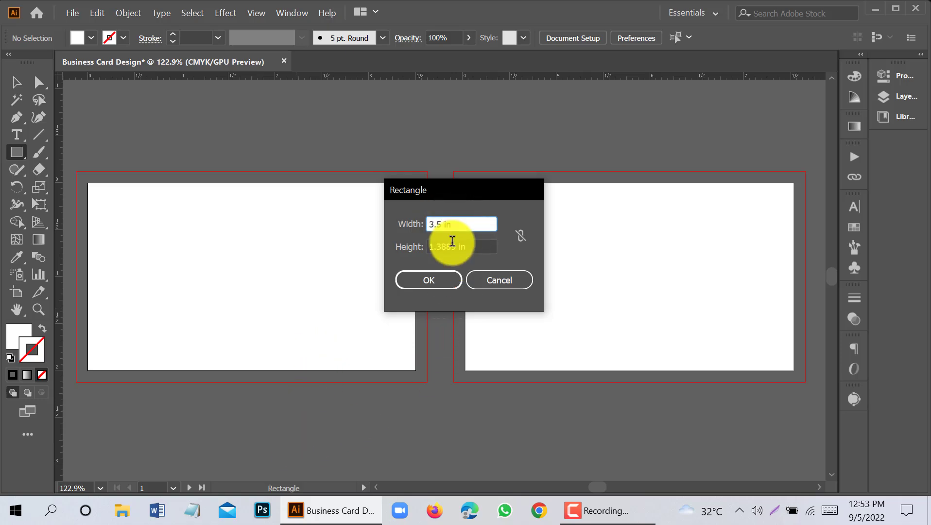
key("Tab")
type("2")
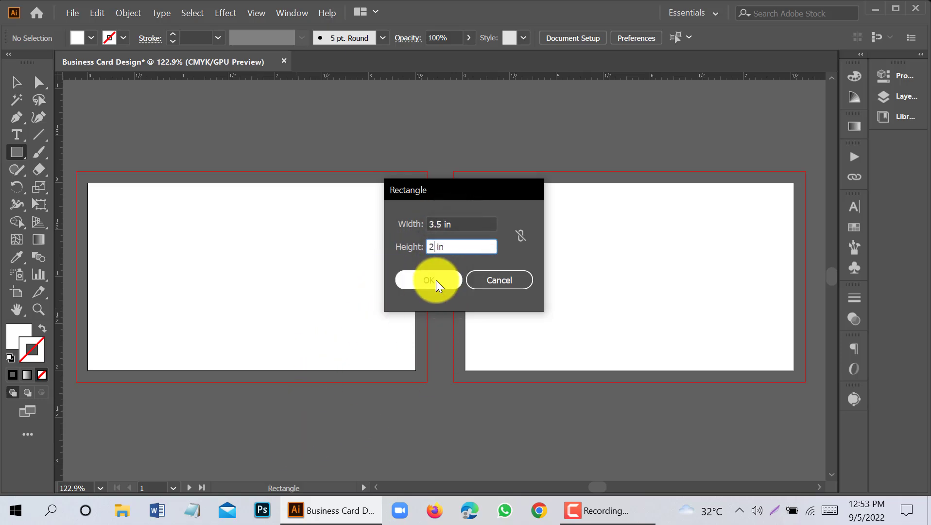
left_click(435, 279)
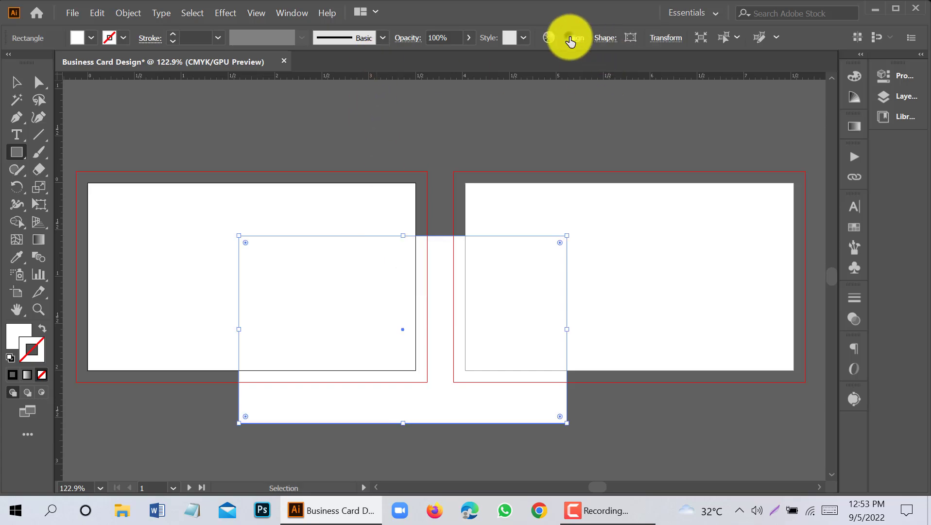
Step: Centre the rectangle horizontally and vertically on the first artboard
left_click(573, 38)
left_click(457, 78)
left_click(543, 80)
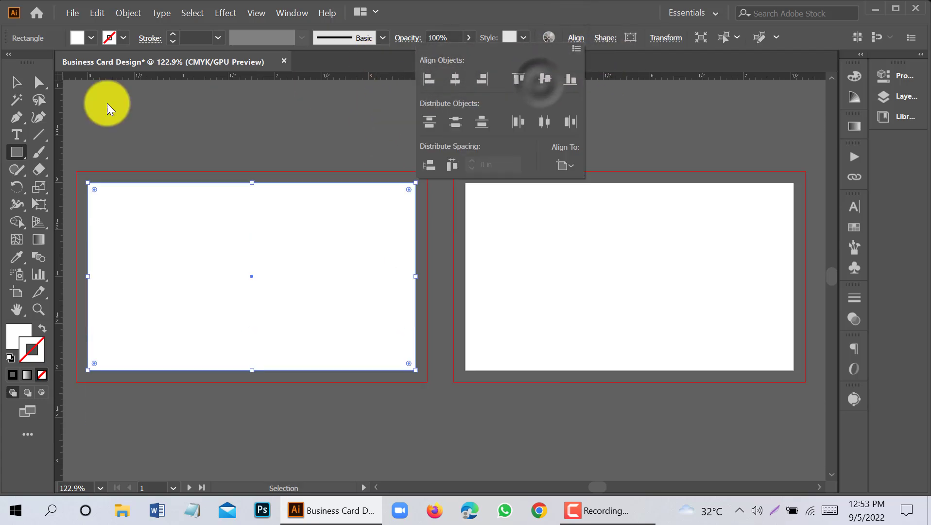
Step: Offset the rectangle's path inward by -0.125 in with mitered joins to form the safe-area outline
left_click(73, 13)
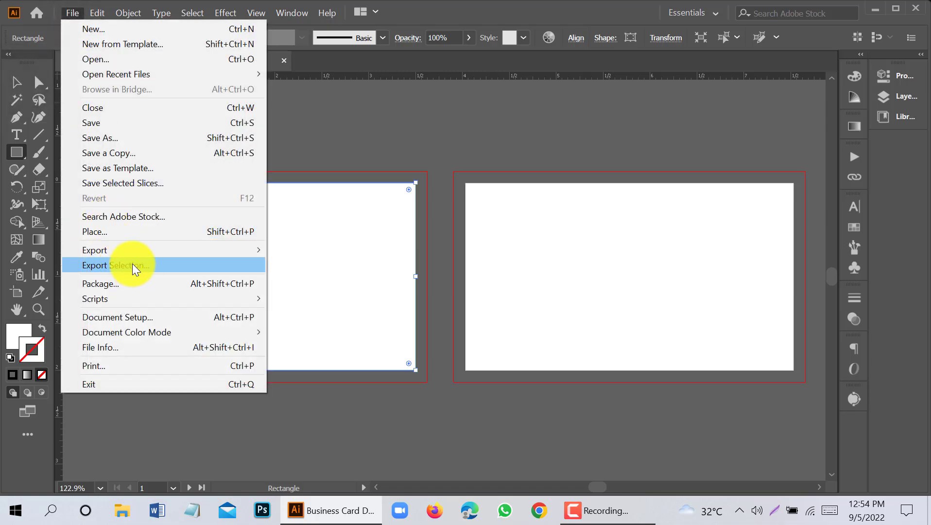
mouse_move(128, 12)
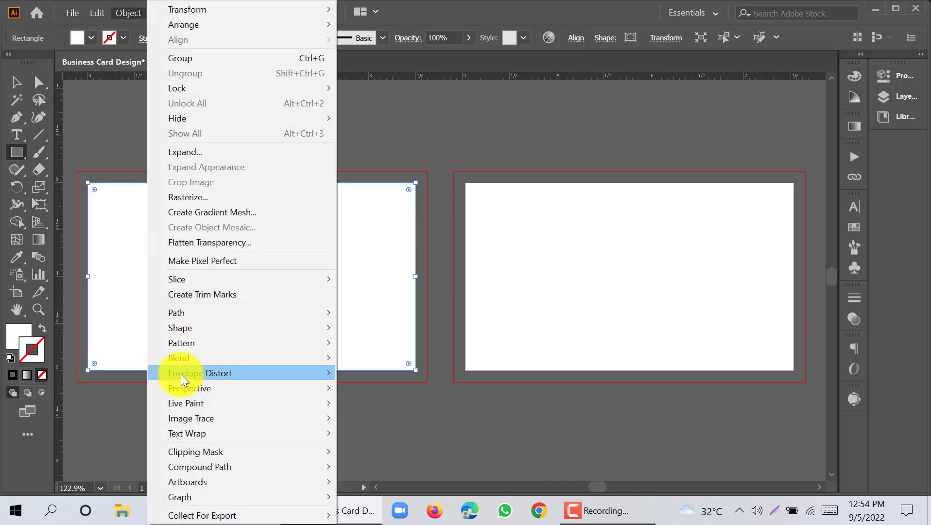
mouse_move(210, 313)
left_click(427, 361)
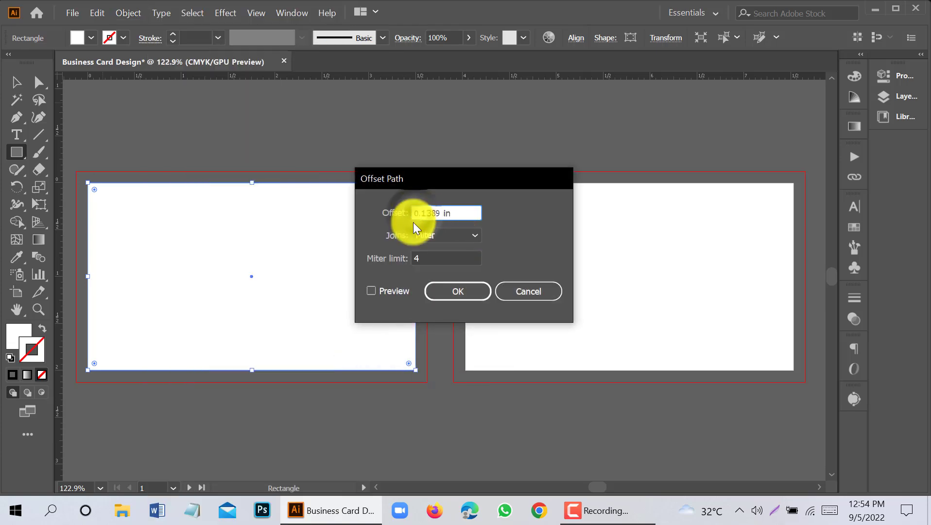
left_click(413, 220)
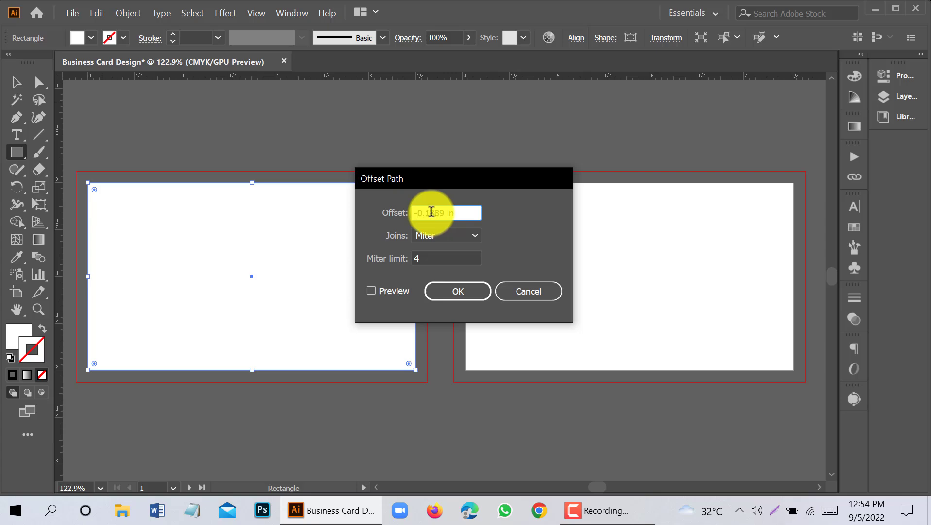
left_click_drag(431, 212, 442, 216)
type("25")
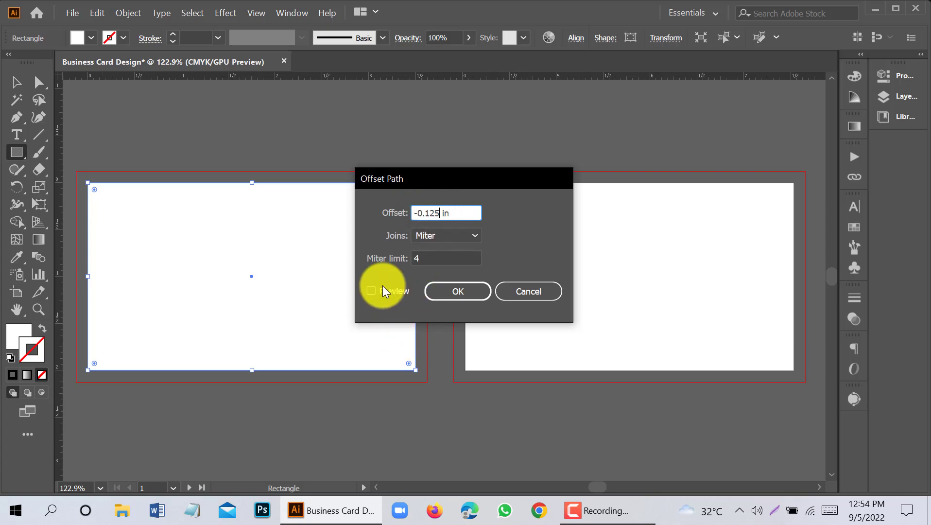
left_click(371, 291)
left_click(443, 292)
Step: Convert the inner offset rectangle into a guide and deselect it
right_click(273, 267)
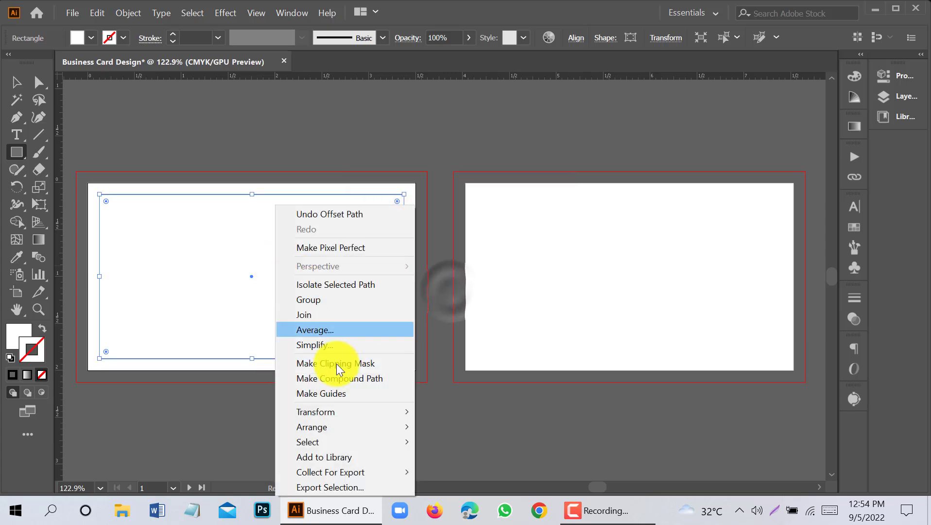
left_click(337, 394)
left_click(10, 83)
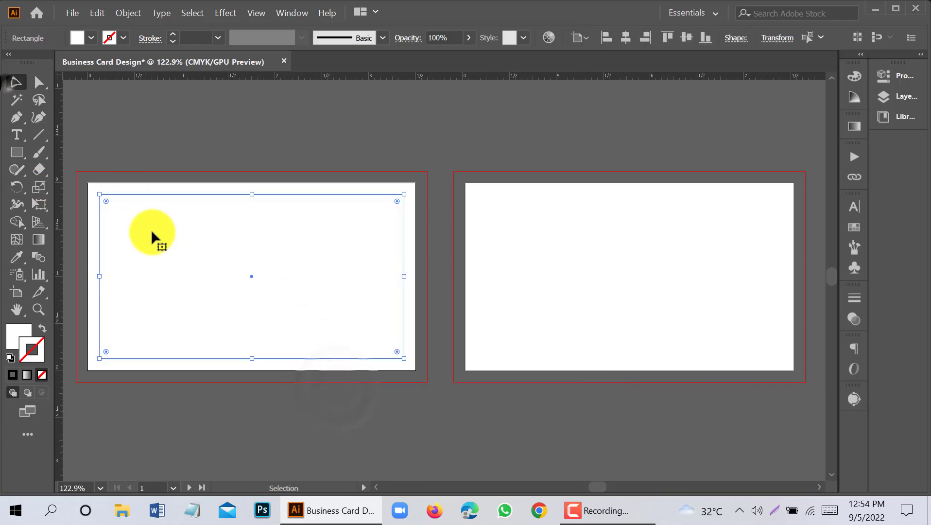
scroll(486, 232, "down", 1)
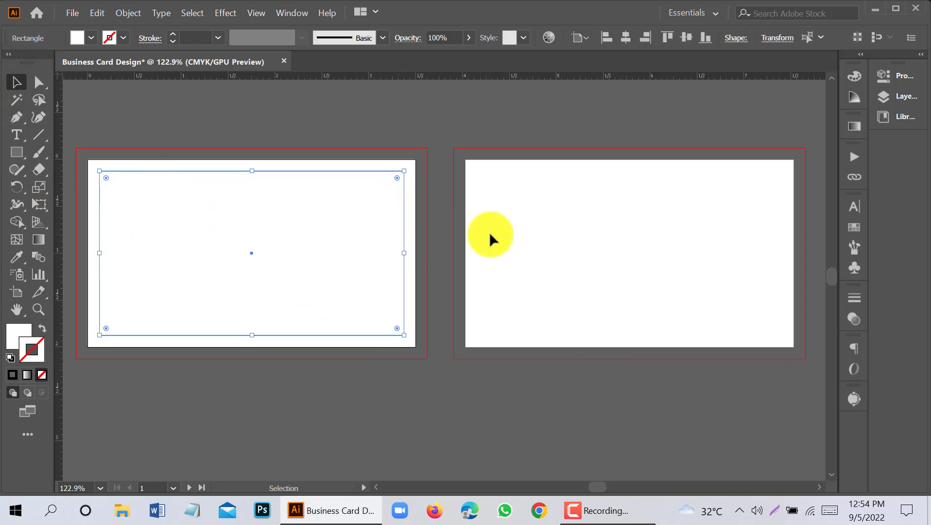
left_click_drag(423, 218, 516, 249)
left_click(517, 249)
Step: Offset the card-size rectangle's path outward by 0.125 in to cover the first artboard's bleed area
left_click(493, 236)
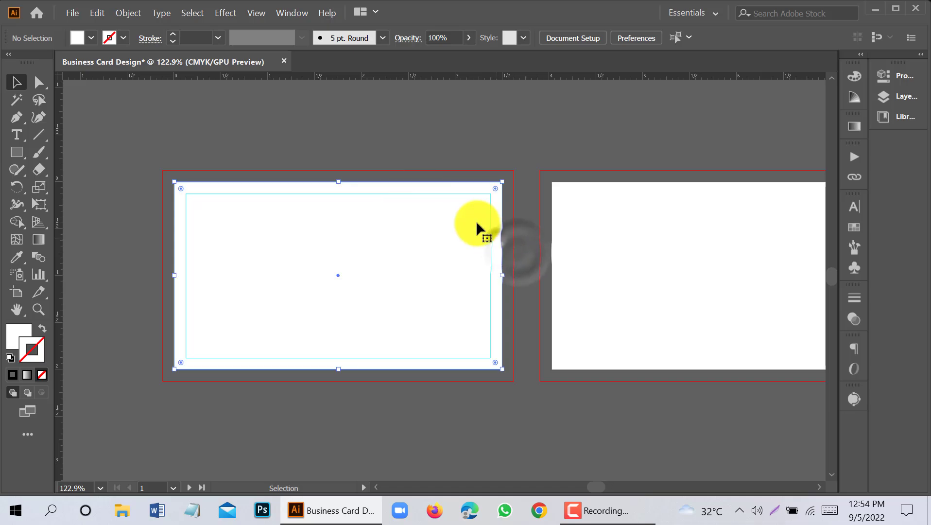
left_click(127, 13)
mouse_move(206, 311)
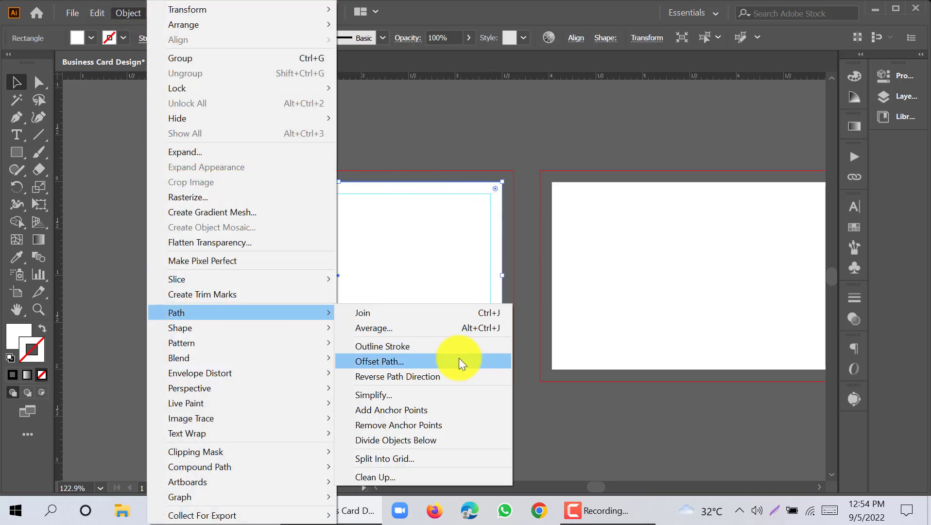
left_click(460, 359)
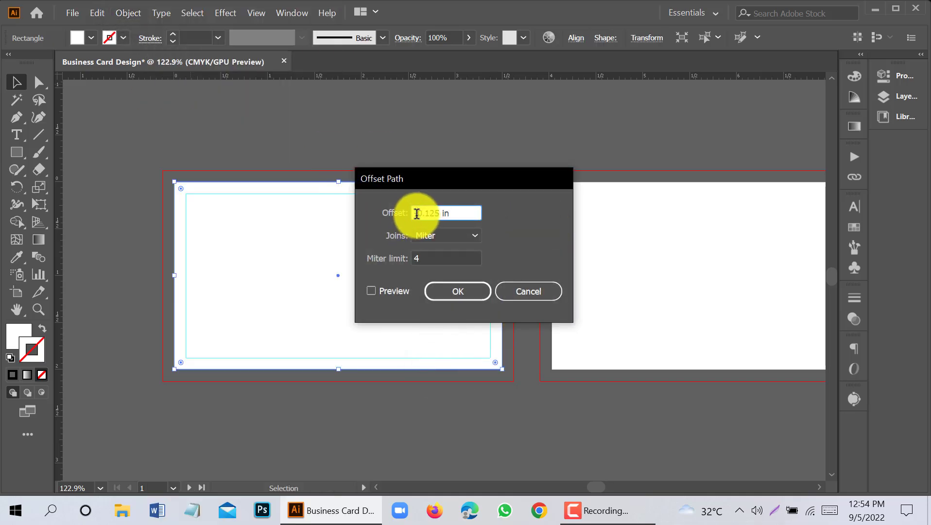
left_click(437, 291)
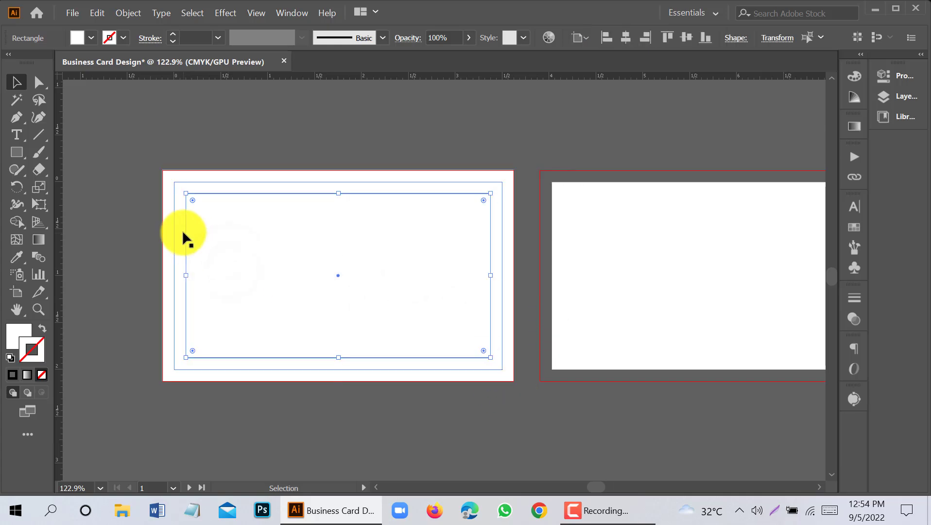
Step: Delete the original 3.5 x 2 in rectangle, keeping the bleed-size rectangle and the inner guide
right_click(235, 238)
left_click(107, 292)
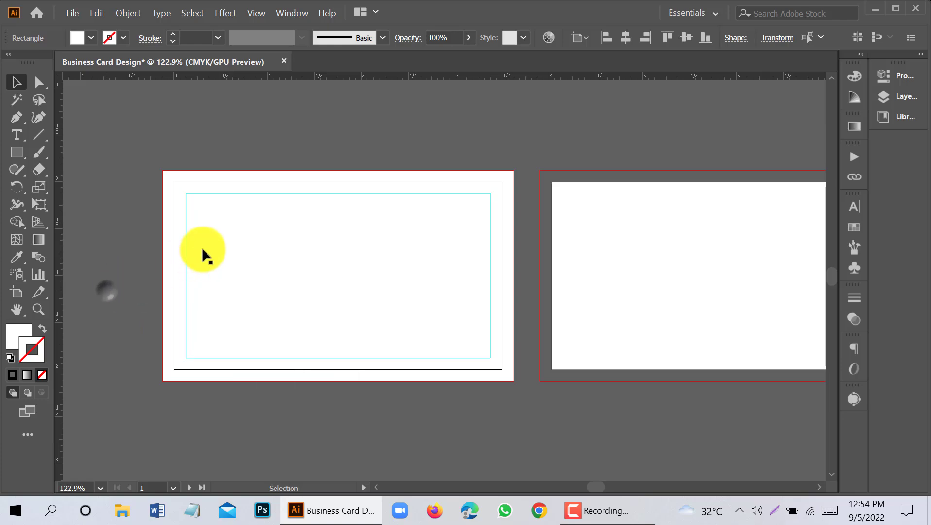
left_click(179, 205)
key("Delete")
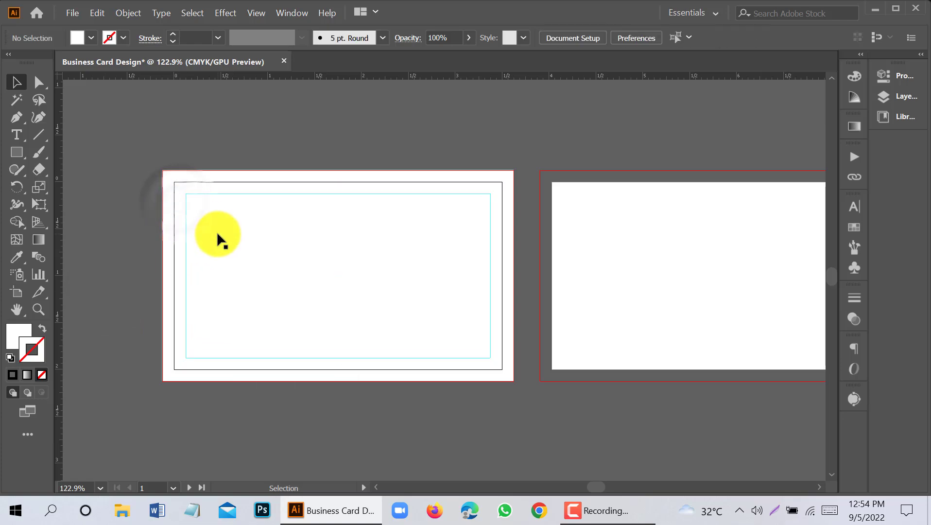
Step: Lock the guides and check that selecting inside the card picks only the bleed-size rectangle
left_click(217, 231)
right_click(217, 231)
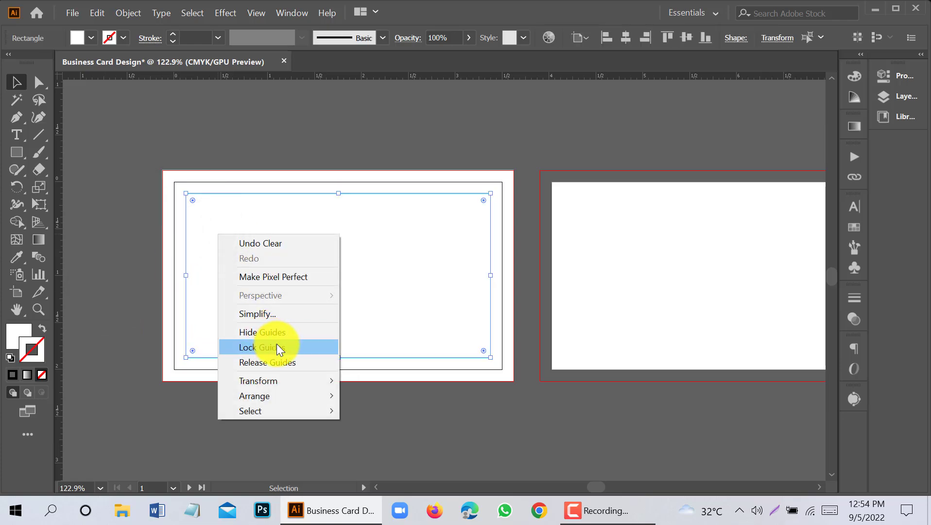
left_click(453, 402)
right_click(447, 135)
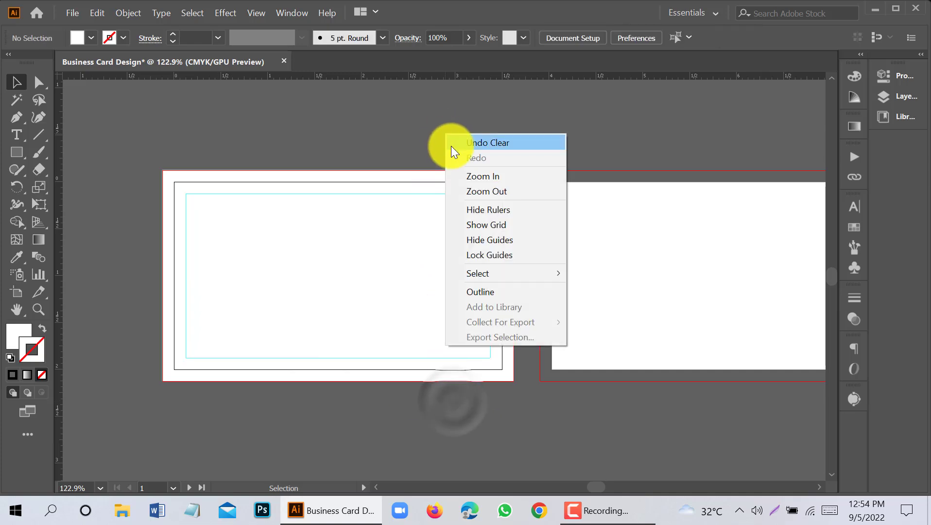
left_click(503, 254)
left_click(466, 194)
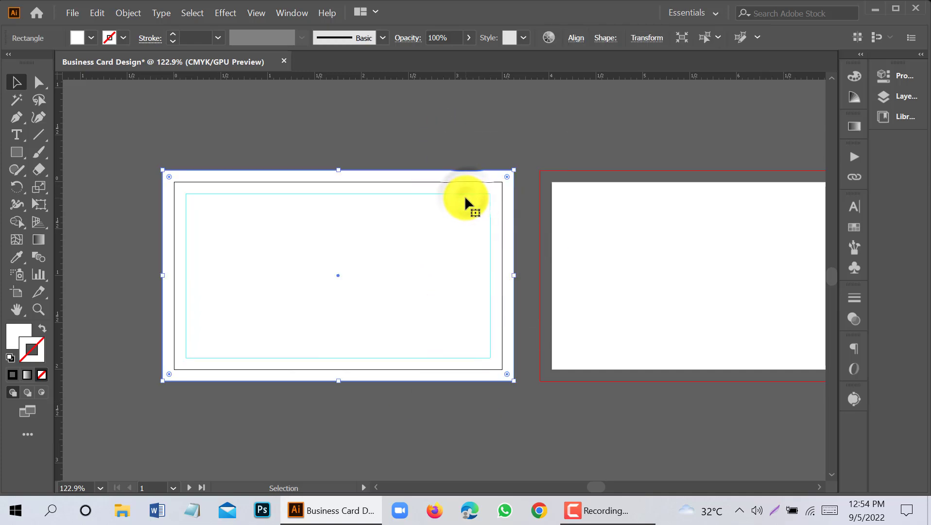
left_click(539, 379)
mouse_move(668, 315)
left_mouse_down()
mouse_move(370, 305)
mouse_move(406, 328)
mouse_move(628, 314)
mouse_move(675, 330)
left_mouse_up()
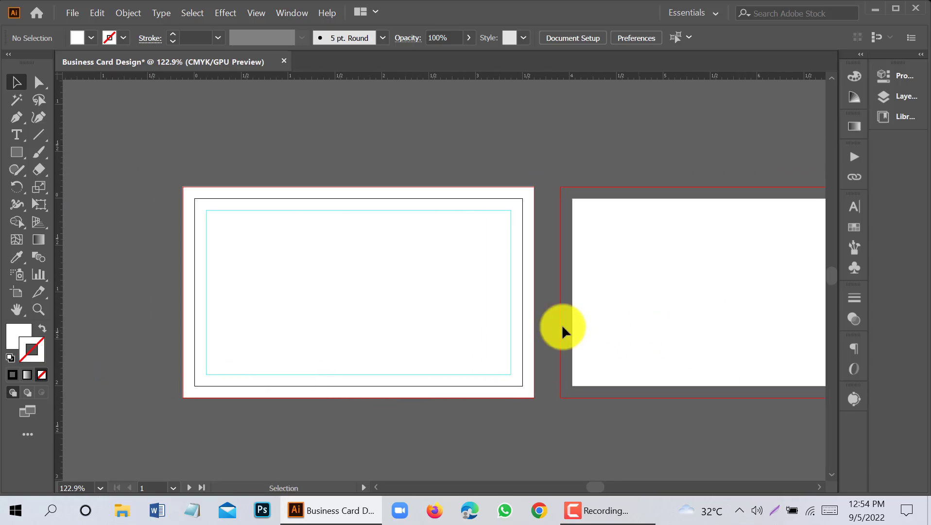
scroll(297, 242, "up", 1)
scroll(298, 241, "down", 1)
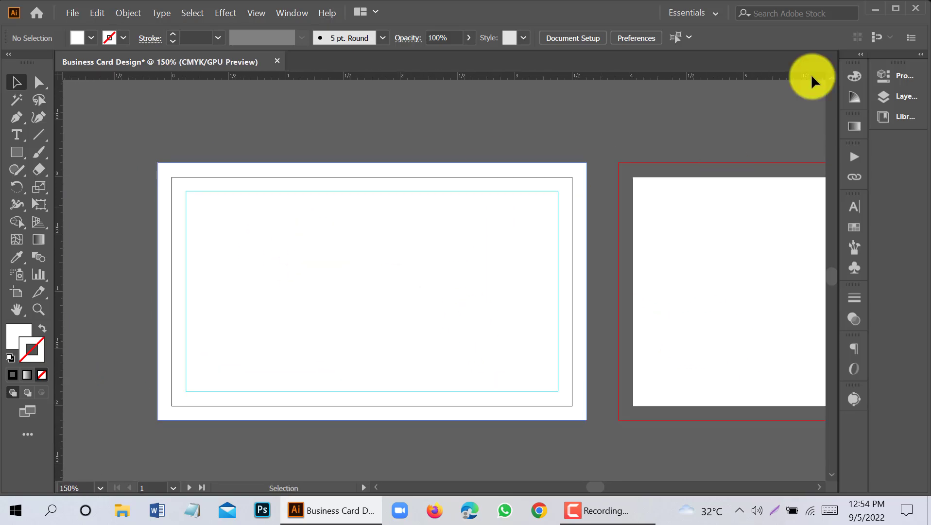
Step: Switch to the desktop's Business Card design folder and open info.ai in Illustrator
left_click(875, 9)
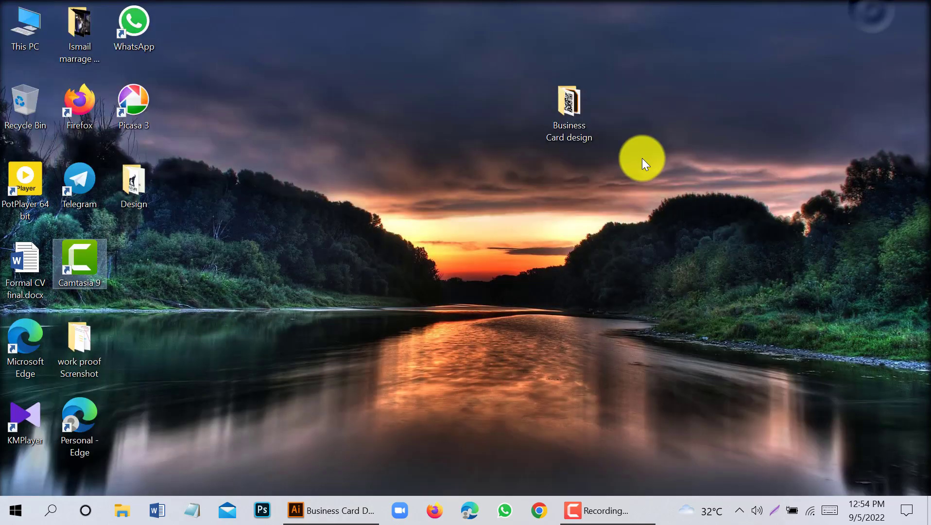
double_click(556, 99)
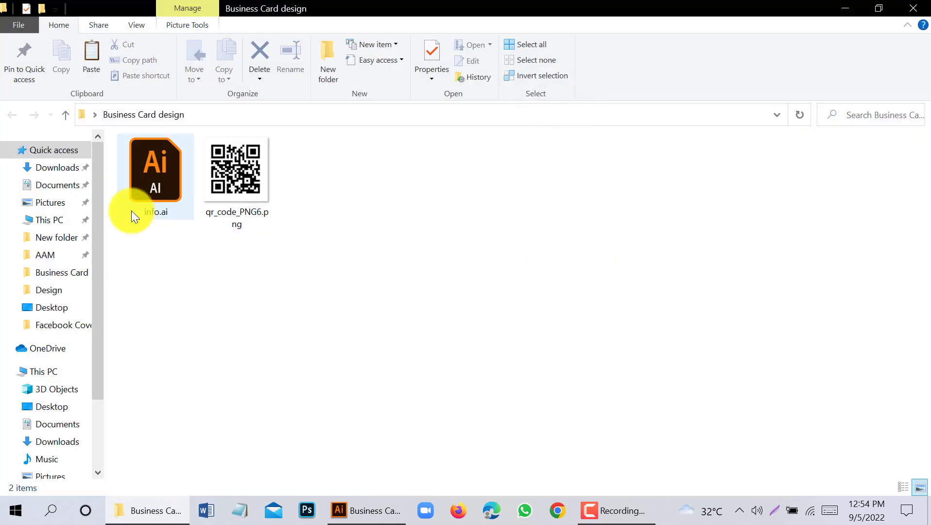
left_click(136, 187)
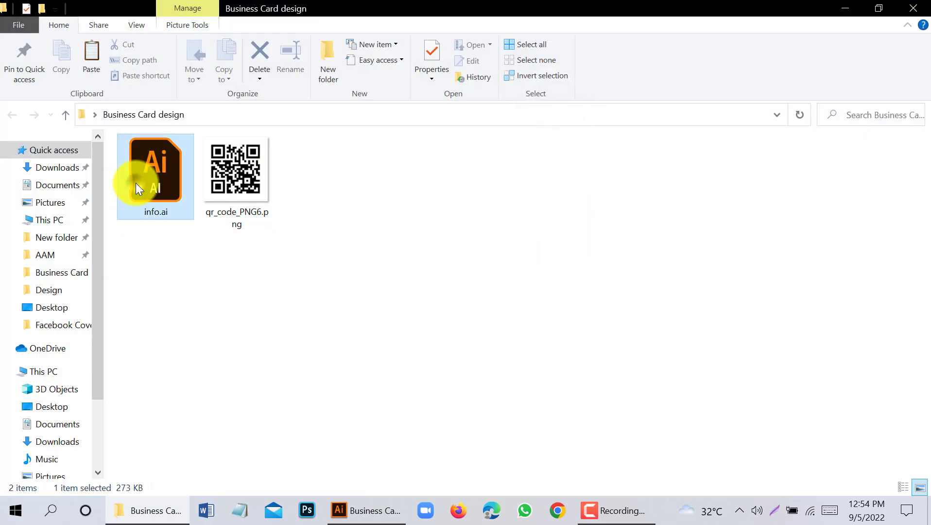
double_click(135, 183)
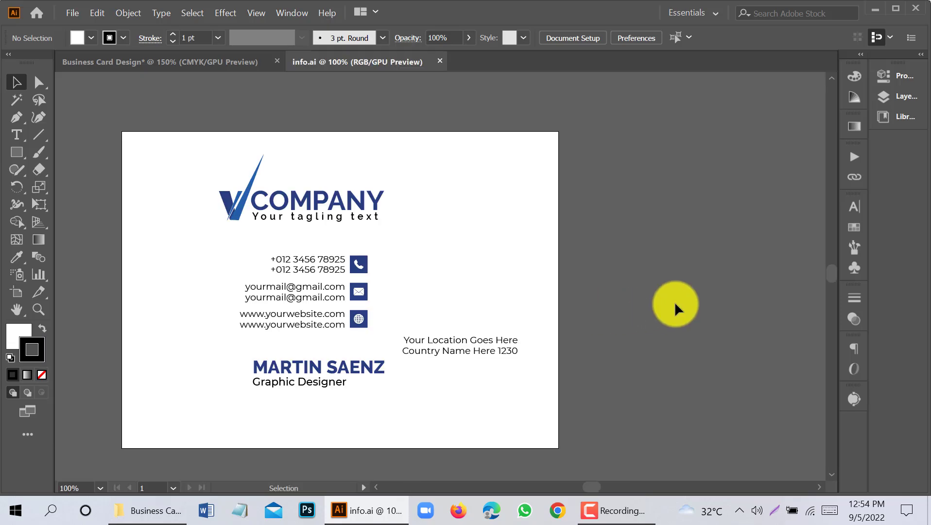
Step: Transfer all of the logo, contact and name artwork from info.ai into Business Card Design, placing it beside the first artboard's left edge
scroll(689, 295, "down", 1)
left_click_drag(593, 332, 617, 276)
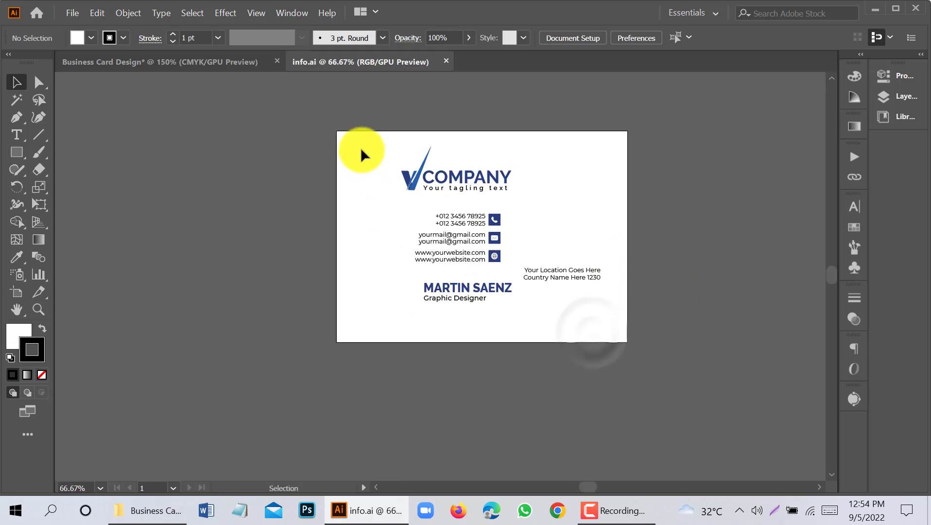
key("ctrl+a")
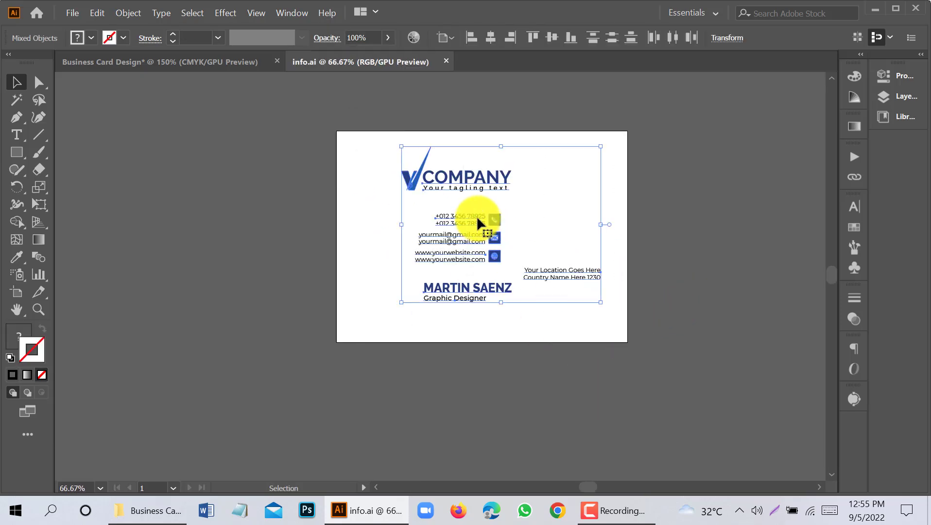
left_click_drag(476, 216, 219, 174)
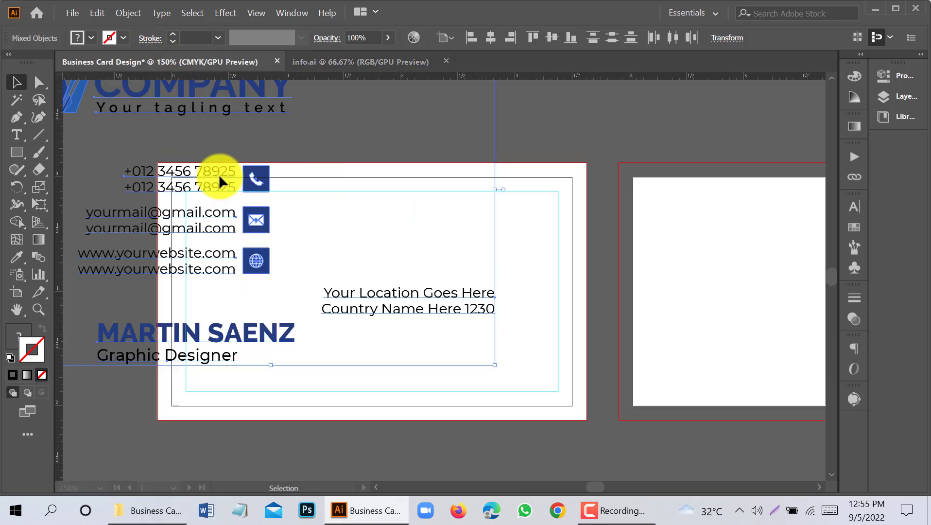
scroll(464, 225, "down", 2)
left_click_drag(338, 158, 165, 210)
left_click(372, 320)
scroll(558, 245, "up", 2)
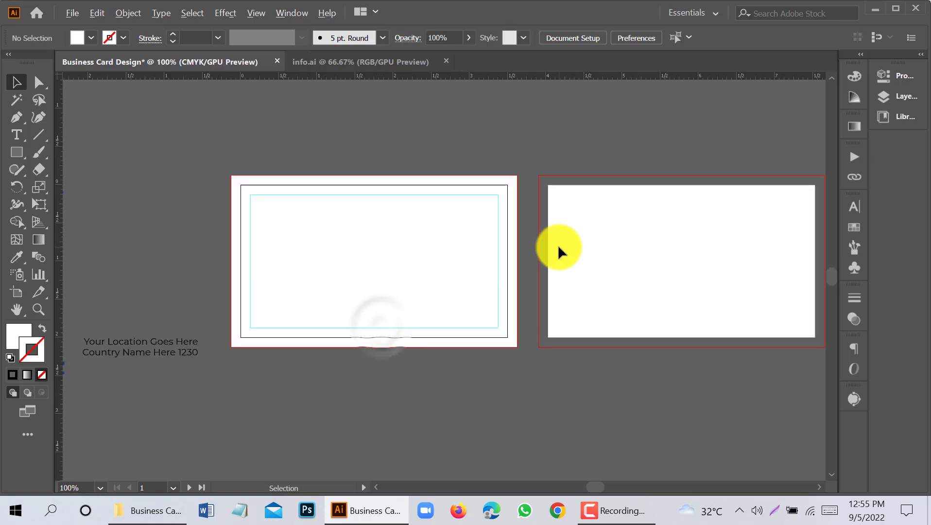
Step: Draw a circle overlapping both artboards and fill it with the dark blue sampled from the logo's COMPANY text
left_click(17, 151)
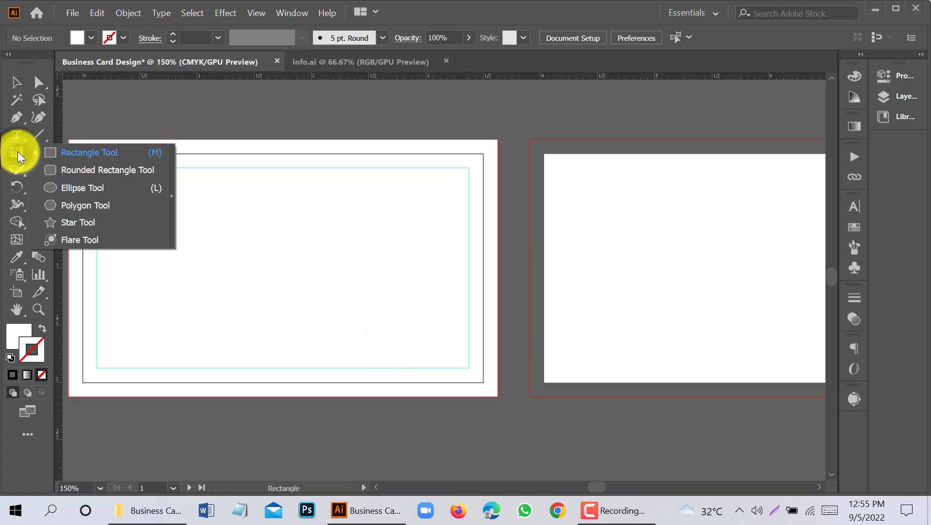
left_click(95, 188)
left_click_drag(457, 201, 505, 329)
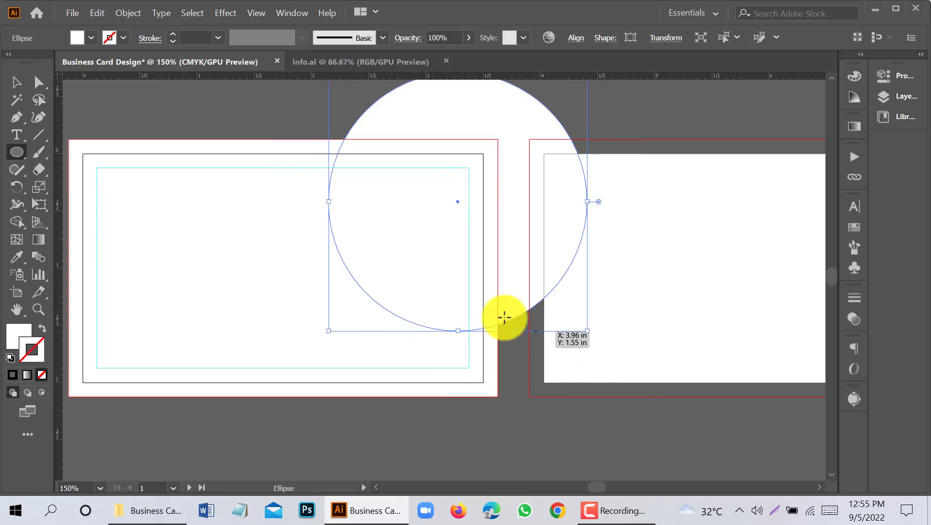
scroll(646, 271, "down", 1)
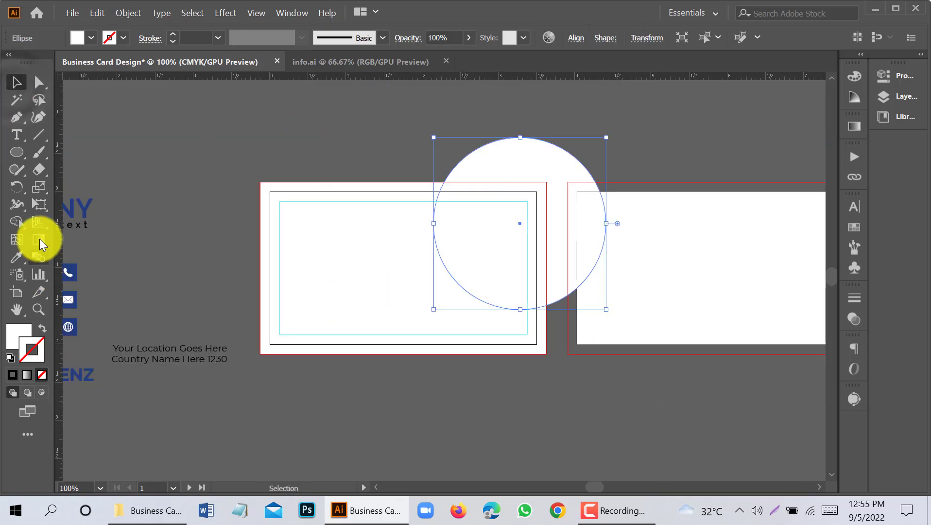
left_click(17, 256)
left_click(90, 204)
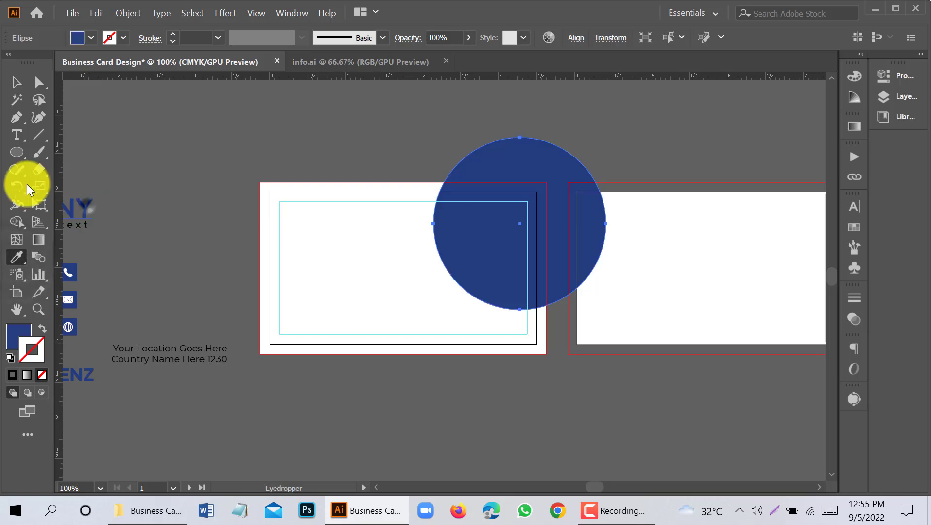
left_click(16, 82)
left_click(218, 192)
Step: Shift the dark blue circle right, enlarge it, and place a duplicate slightly lower and to its left
left_click_drag(559, 254, 583, 245)
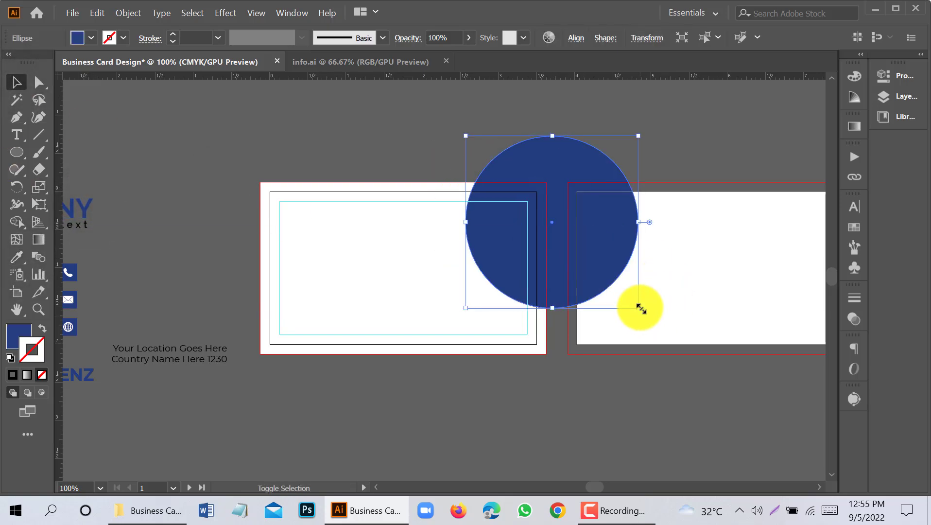
left_click_drag(644, 308, 683, 346)
mouse_move(557, 282)
left_mouse_down()
mouse_move(603, 250)
mouse_move(561, 251)
mouse_move(554, 291)
left_mouse_up()
scroll(559, 271, "up", 1)
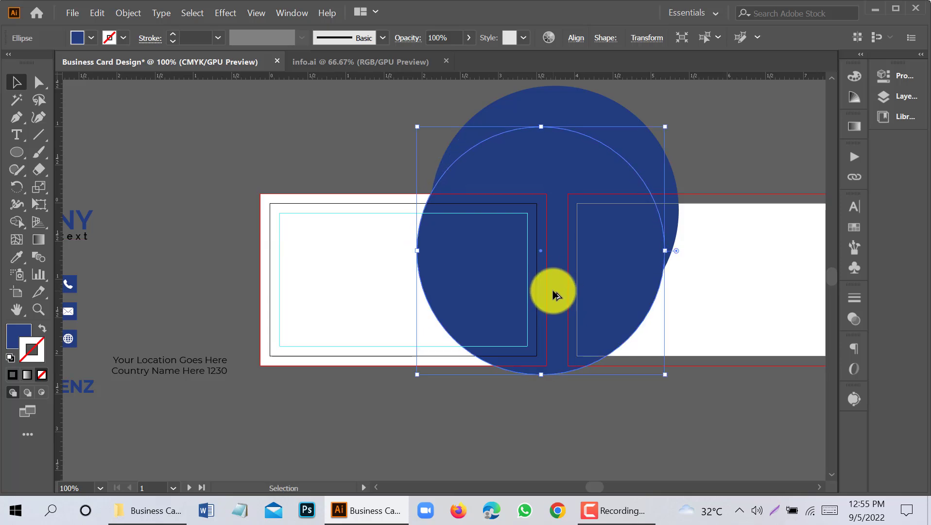
Step: Fill the duplicate circle with the lighter blue sampled from the logo's checkmark and arrange it behind the dark blue circle
left_click(17, 257)
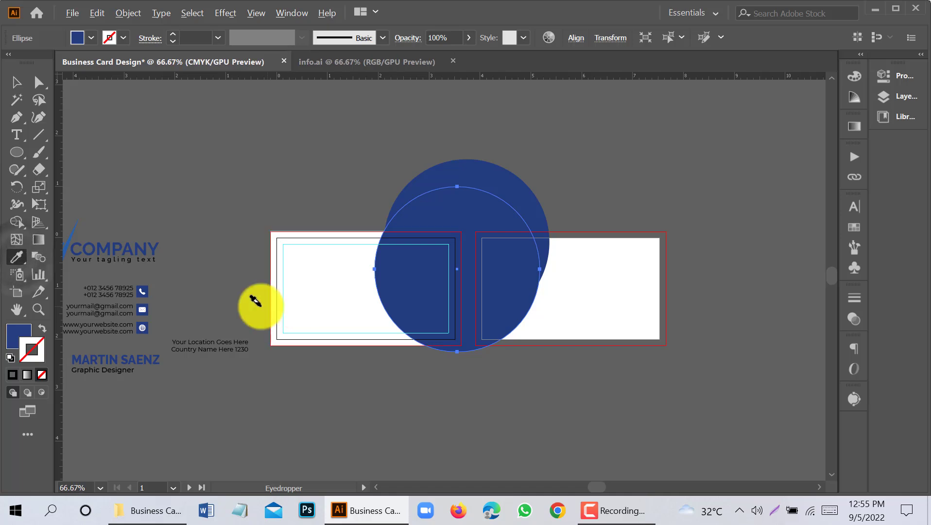
scroll(255, 301, "down", 2)
left_click(116, 264)
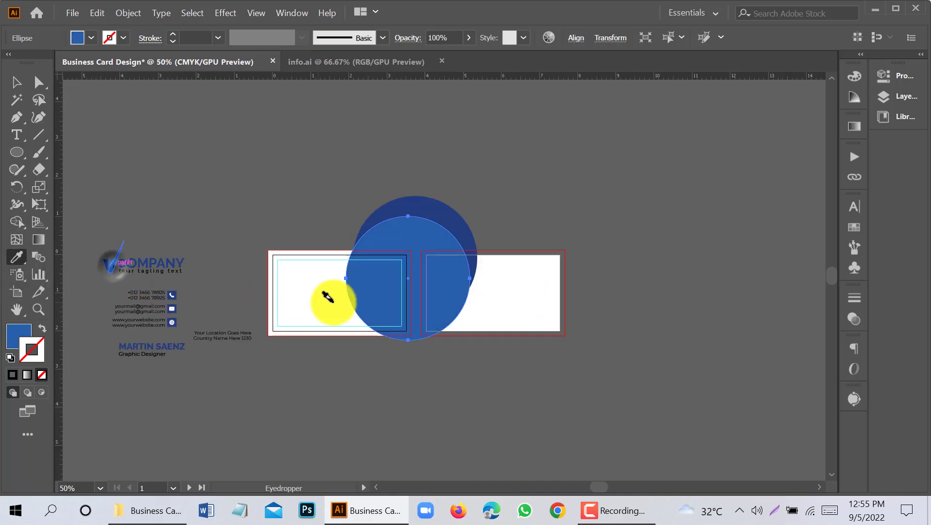
scroll(386, 303, "up", 1)
left_click(14, 84)
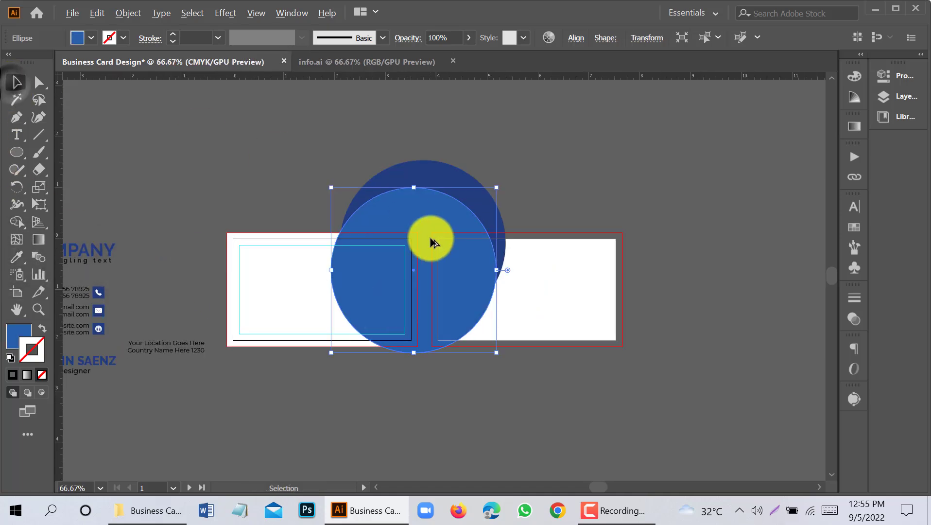
scroll(430, 243, "up", 1)
key("ctrl+shift+[")
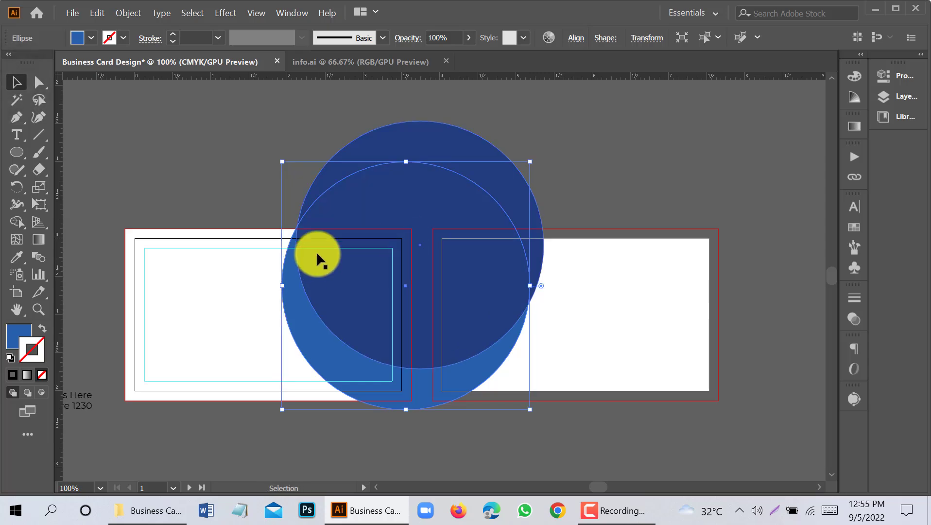
Step: Move the lighter blue circle slightly up and right so its lower edge meets the first artboard's bottom bleed line, and deselect it
left_click(226, 178)
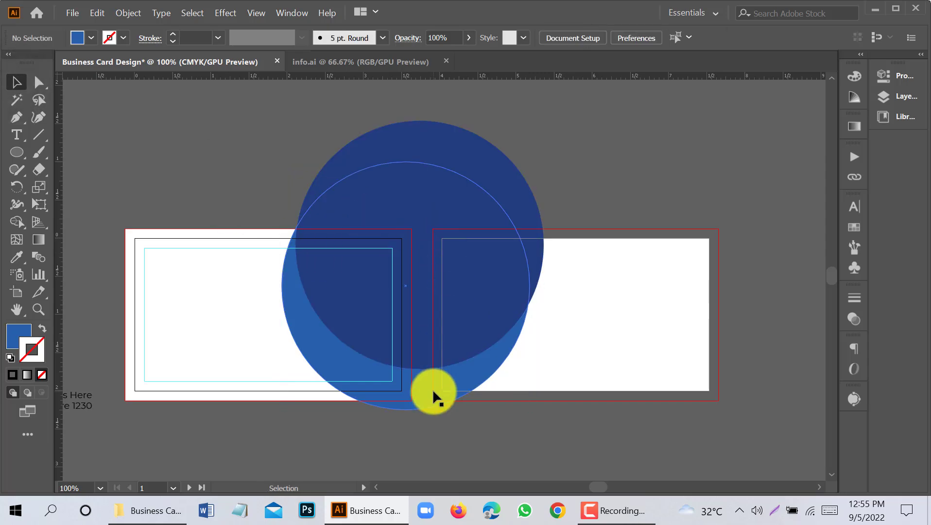
mouse_move(433, 389)
left_mouse_down()
mouse_move(435, 366)
mouse_move(425, 366)
mouse_move(437, 380)
left_mouse_up()
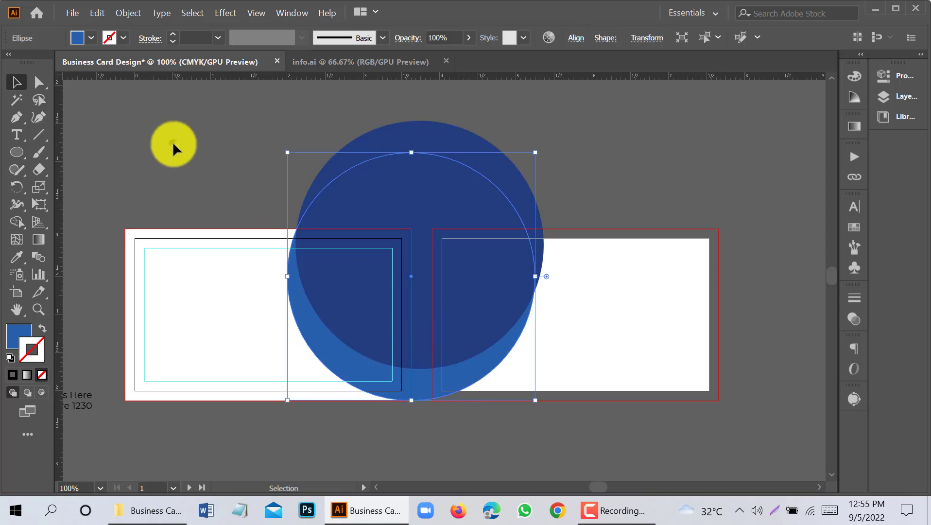
left_click(172, 141)
scroll(256, 211, "down", 1)
Step: Draw a closed Pen tool shape covering the first card's right side, with a left edge curving from above the top bleed to below the bottom
left_click(13, 116)
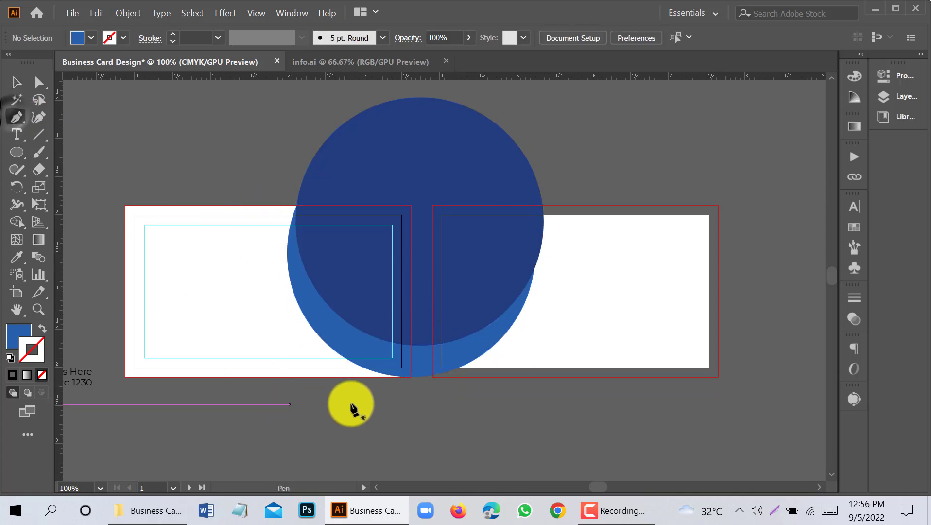
left_click(367, 387)
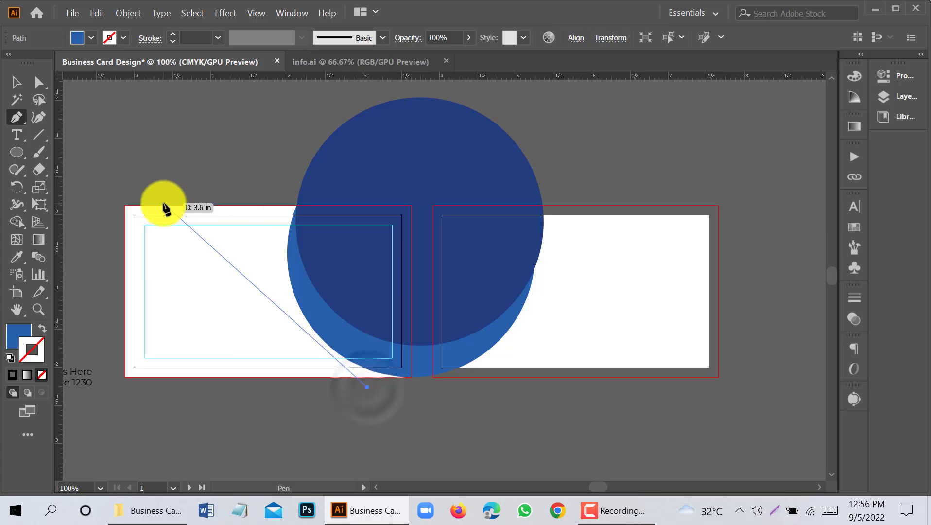
left_click_drag(174, 199, 136, 181)
left_click(243, 199)
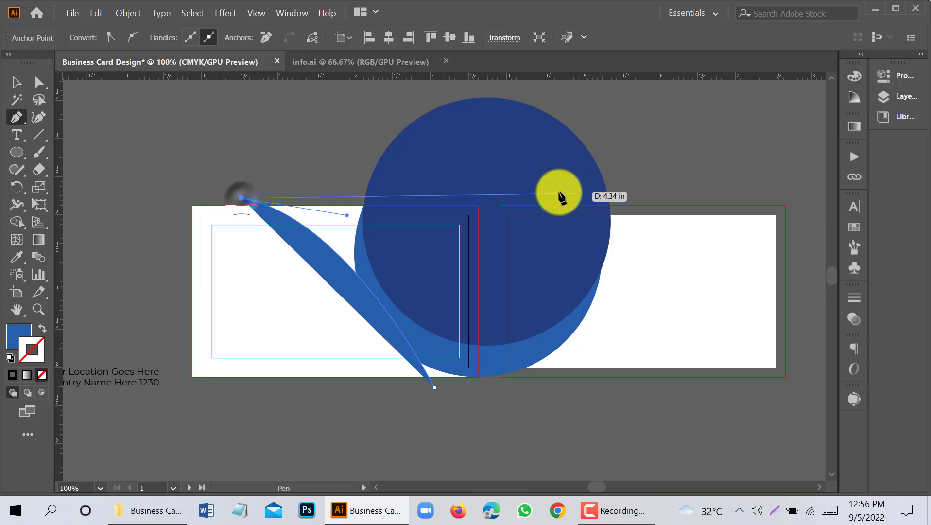
left_click(486, 199)
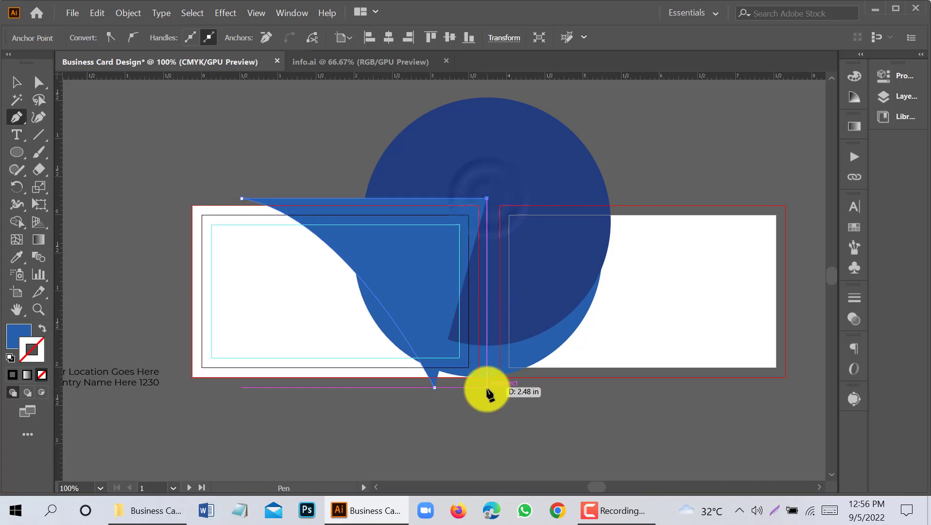
left_click(486, 387)
left_click(434, 388)
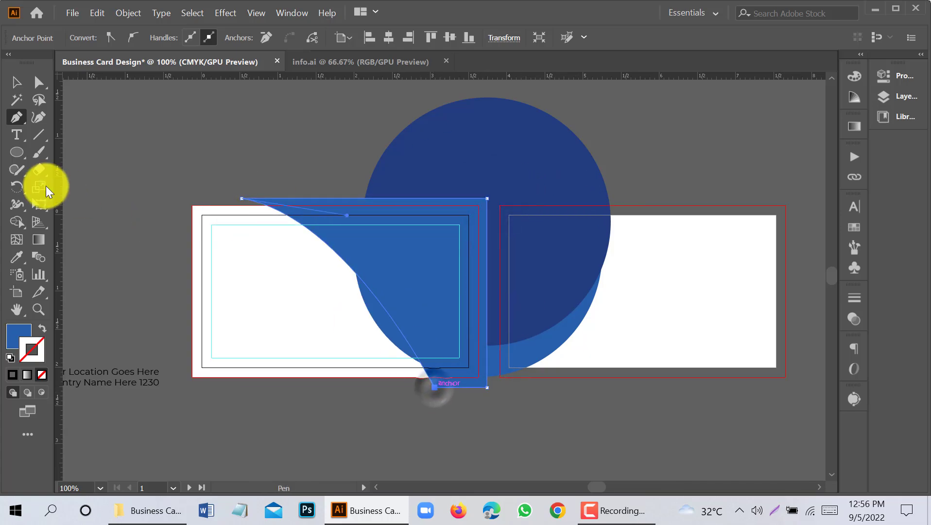
Step: Reshape the pen shape's curved edge by adjusting its upper handle and moving its lower-left anchor left to just below the bottom bleed
left_click(17, 82)
left_click(39, 83)
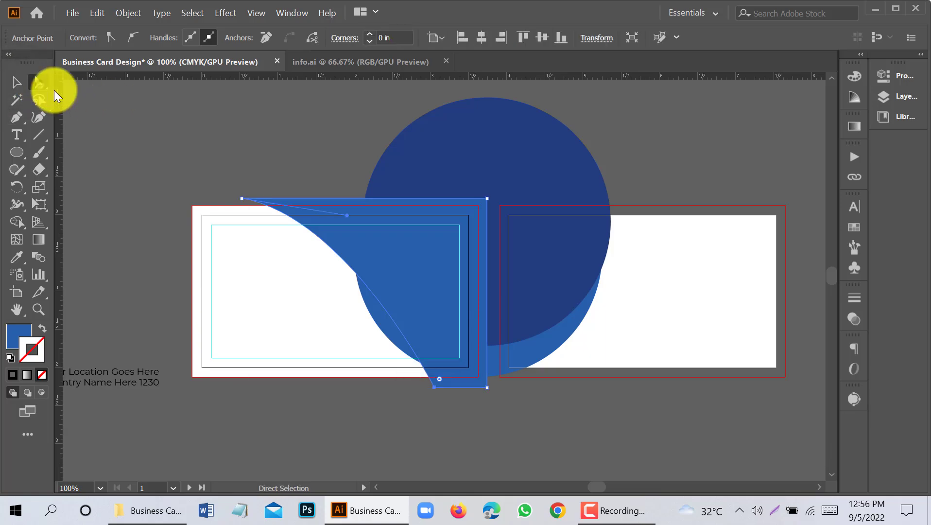
left_click(242, 200)
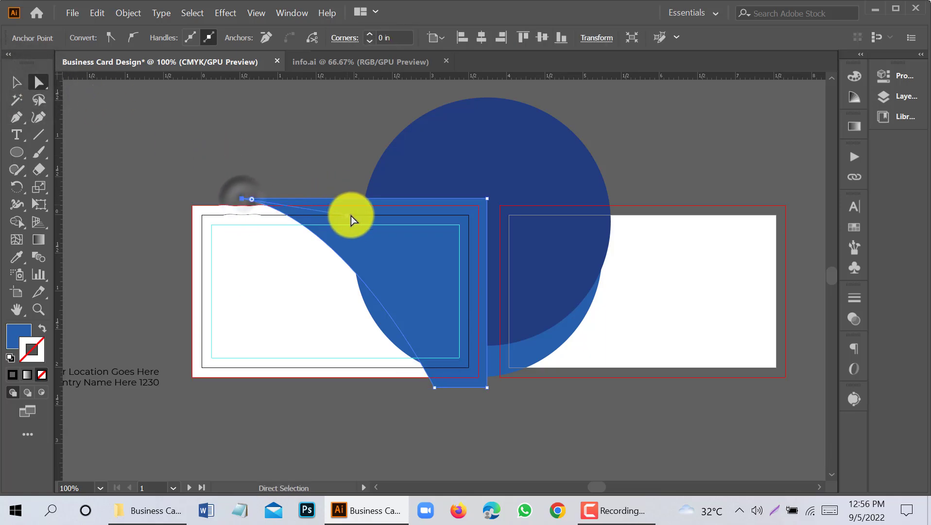
left_click_drag(347, 216, 318, 178)
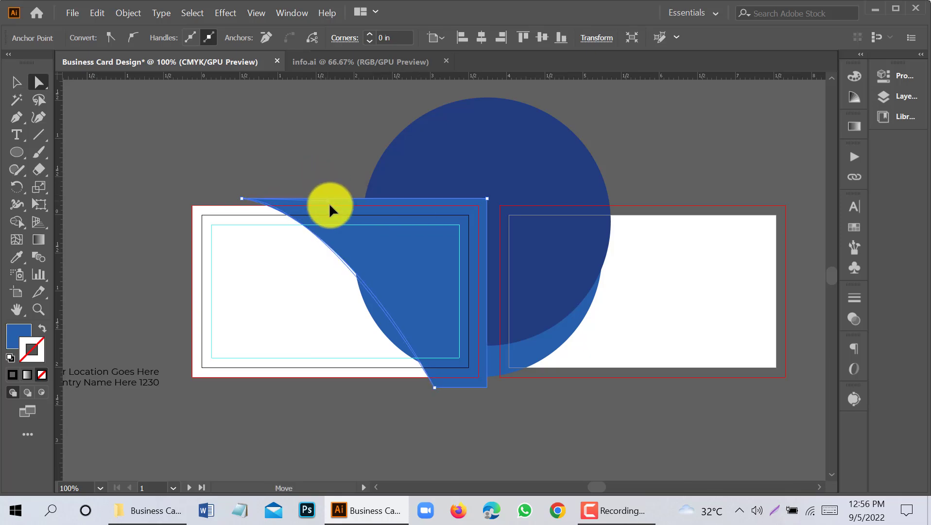
left_click_drag(341, 213, 343, 212)
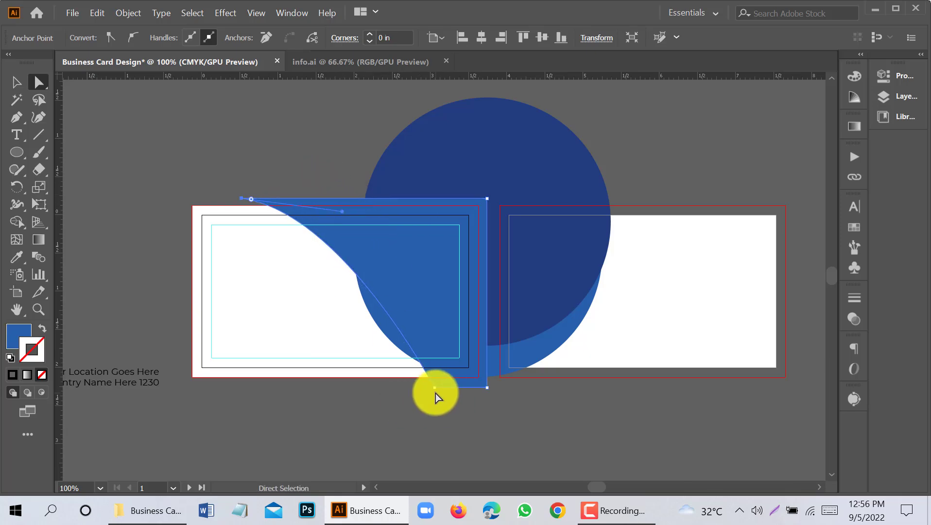
left_click_drag(435, 390, 390, 379)
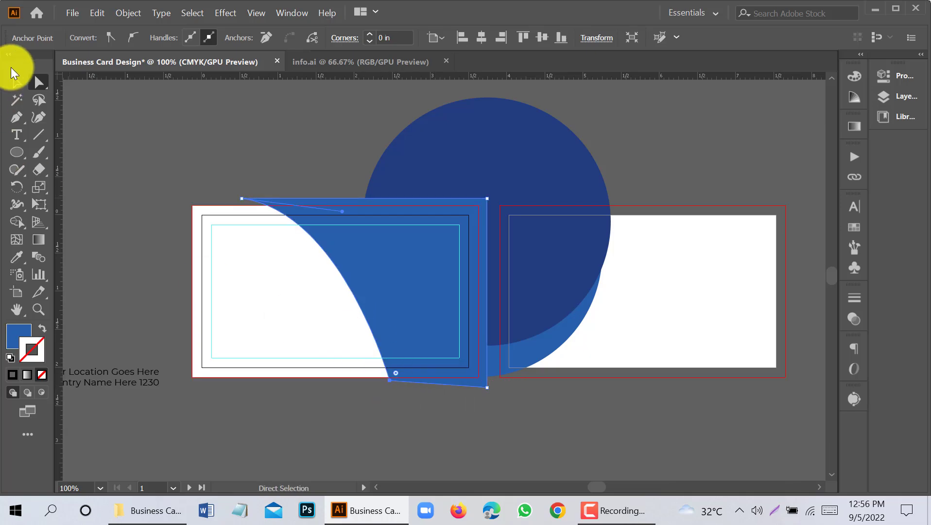
Step: Arrange the curved lighter blue shape behind the dark blue circle
left_click(16, 82)
left_click(277, 172)
left_click(426, 249)
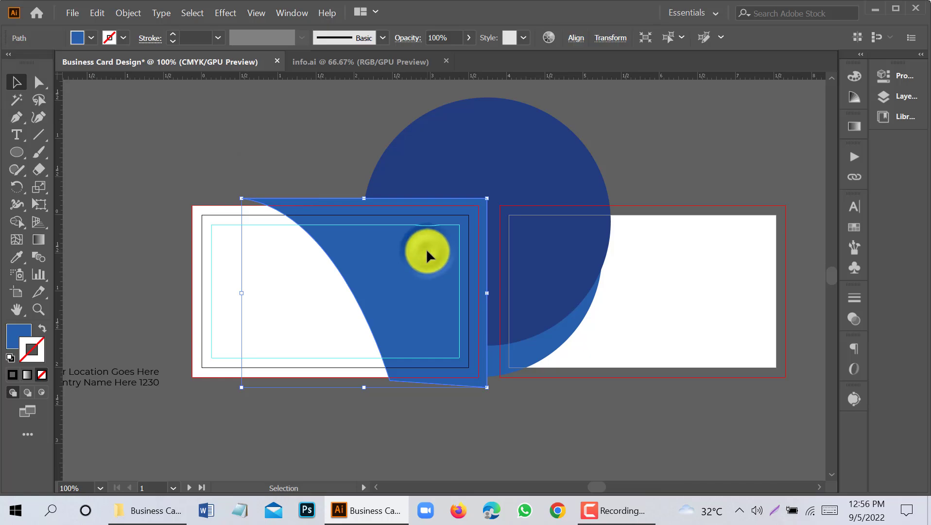
key("ctrl+bracketleft")
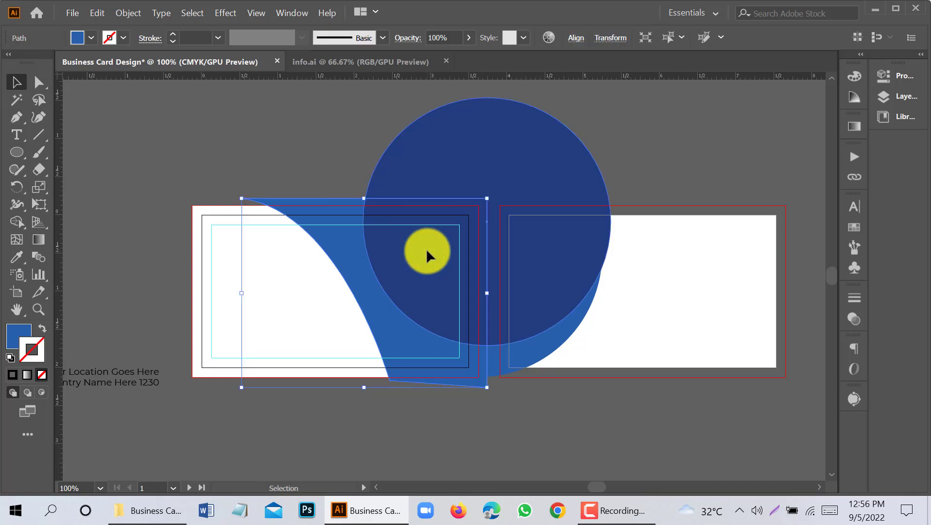
Step: Change the fill of the curved pen shape on the first card to the darker blue #23548E and deselect it
scroll(450, 210, "down", 2)
scroll(311, 222, "up", 1)
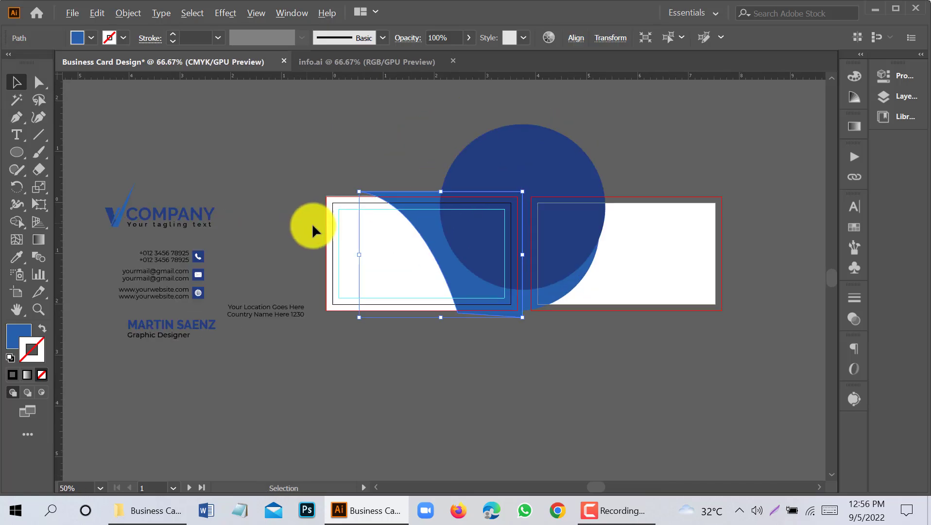
double_click(13, 337)
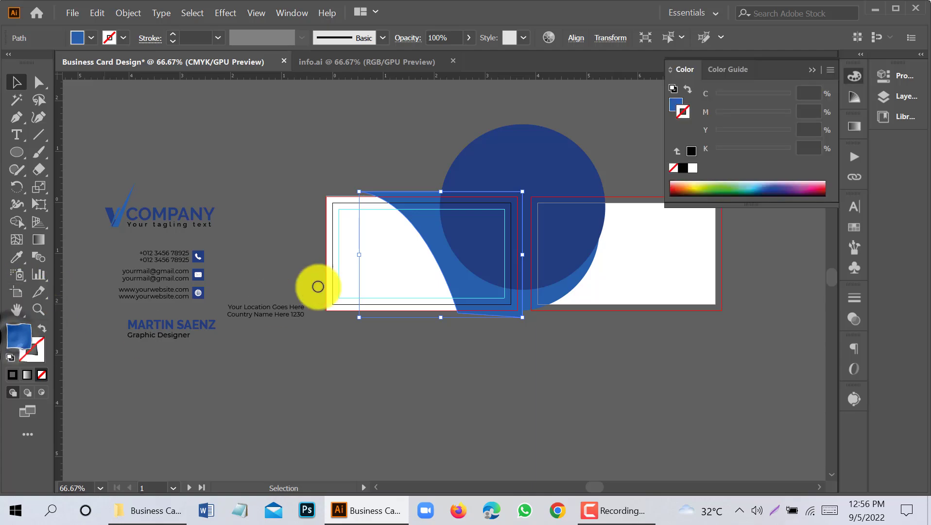
left_click_drag(414, 231, 414, 239)
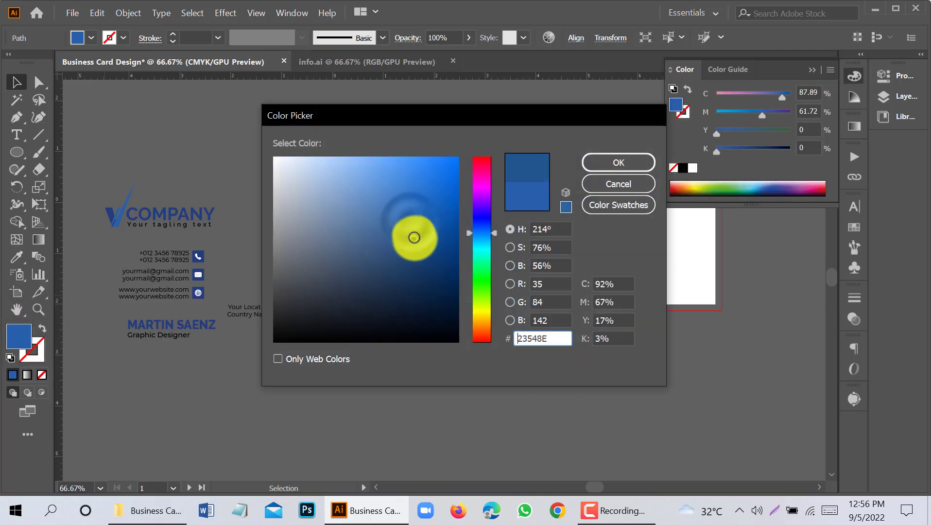
left_click(609, 155)
left_click(481, 378)
Step: Move the lighter blue circle up so it sits closer behind the dark blue circle, and deselect it
scroll(506, 370, "up", 2)
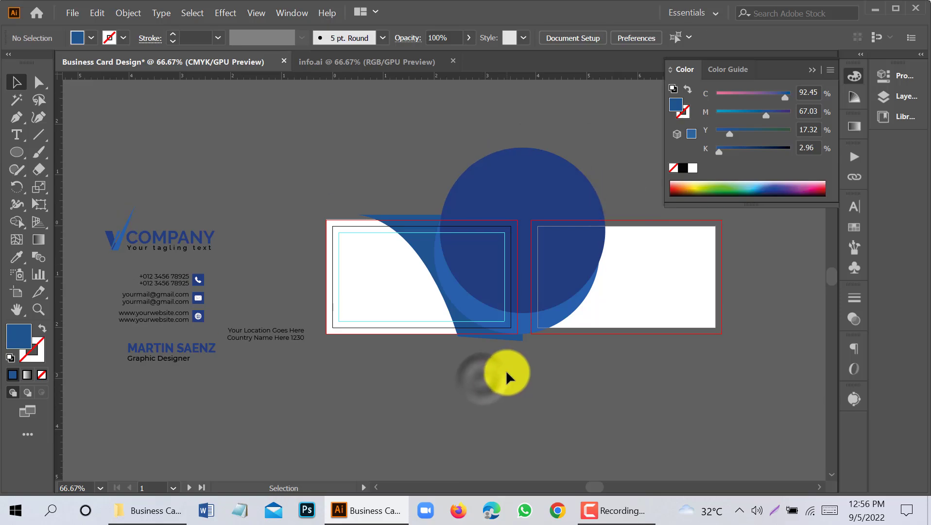
scroll(540, 319, "up", 2)
scroll(530, 321, "up", 3)
left_click_drag(497, 350, 503, 319)
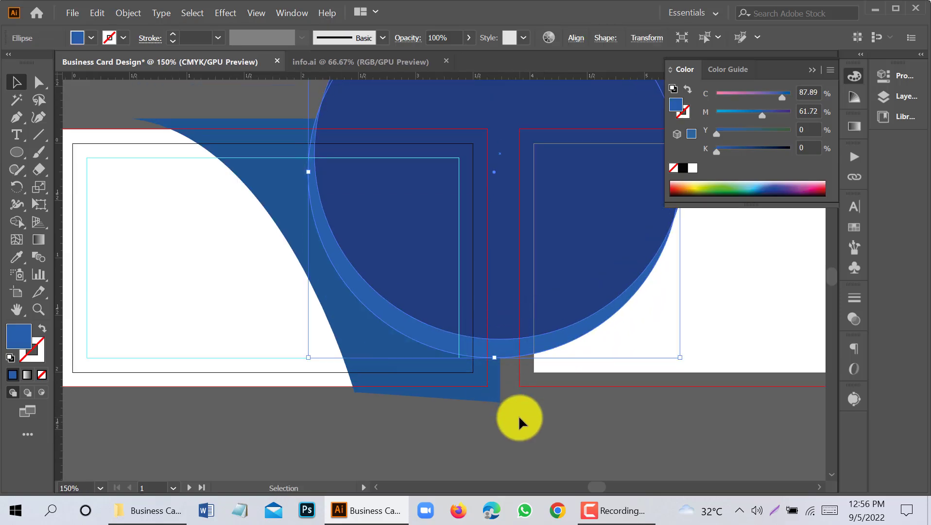
left_click(519, 417)
Step: Enlarge the lighter blue circle toward its lower right and nudge it so its lower edge meets the first card's bottom bleed line
left_click(519, 351)
scroll(505, 352, "down", 1)
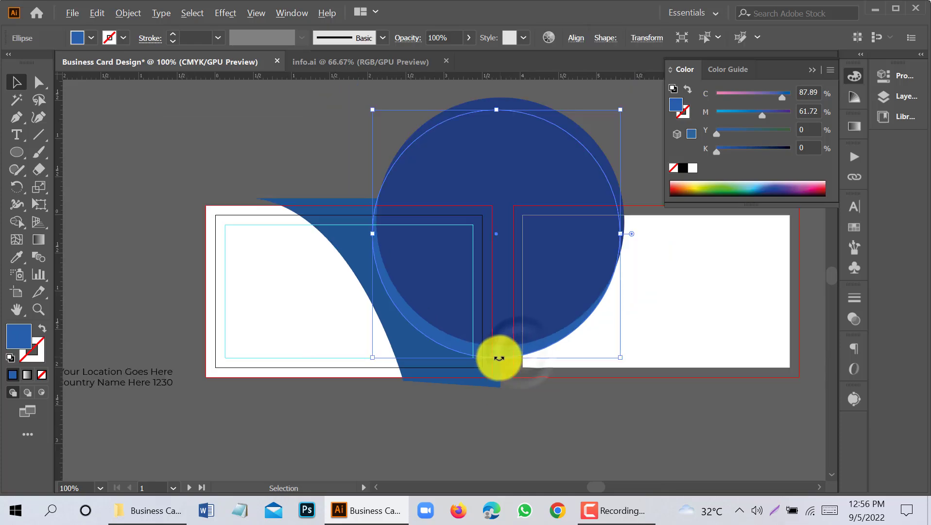
left_click_drag(619, 355, 649, 381)
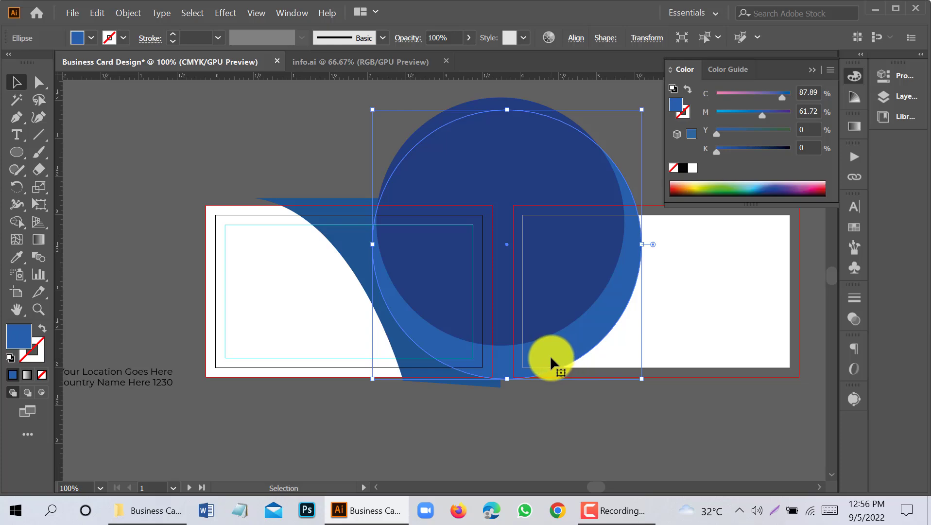
left_click_drag(550, 358, 547, 359)
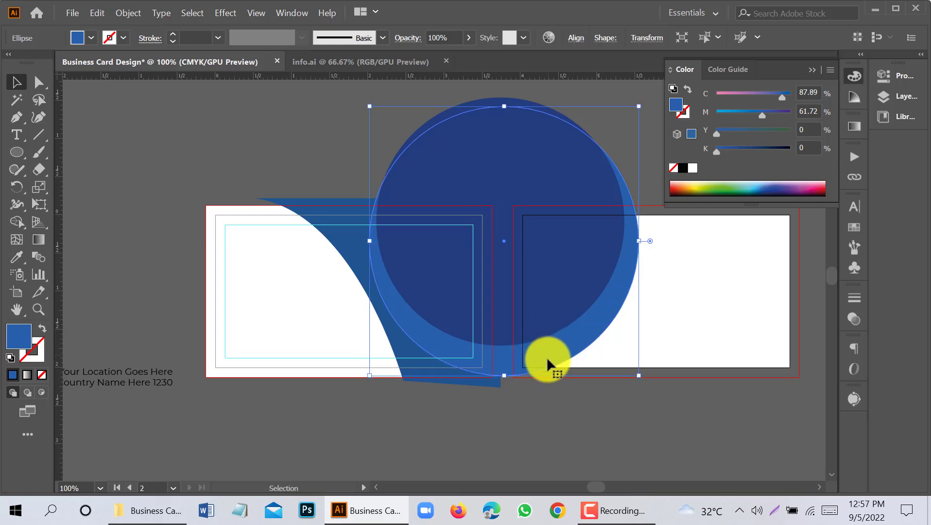
left_click(547, 426)
left_click(503, 406)
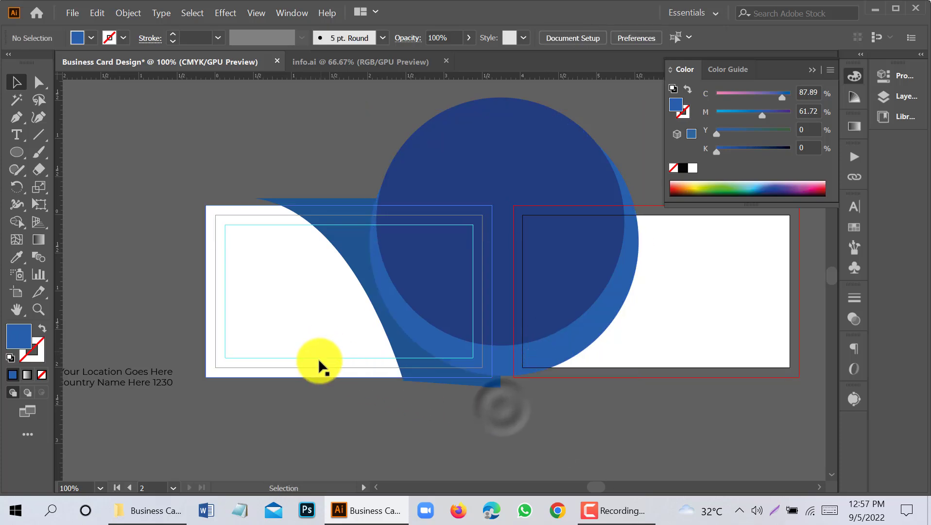
Step: Use the Shape Builder tool to remove the parts of both circles and the curved shape that extend beyond the first card's bleed
left_click_drag(474, 407, 379, 265)
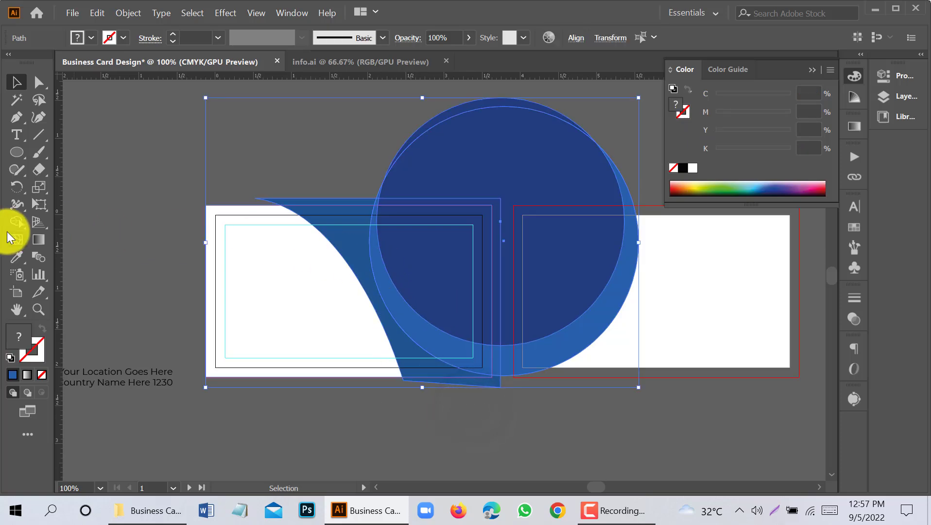
left_click(16, 222)
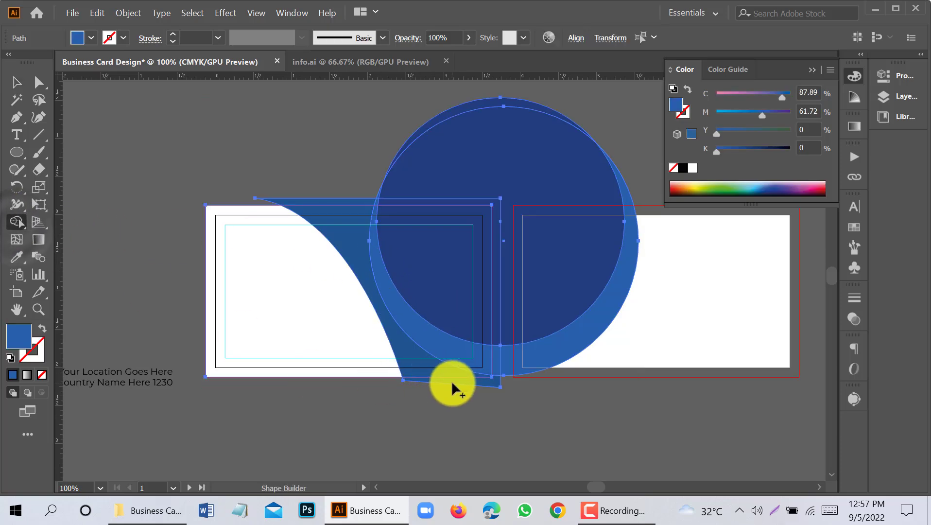
left_click(481, 381, "alt")
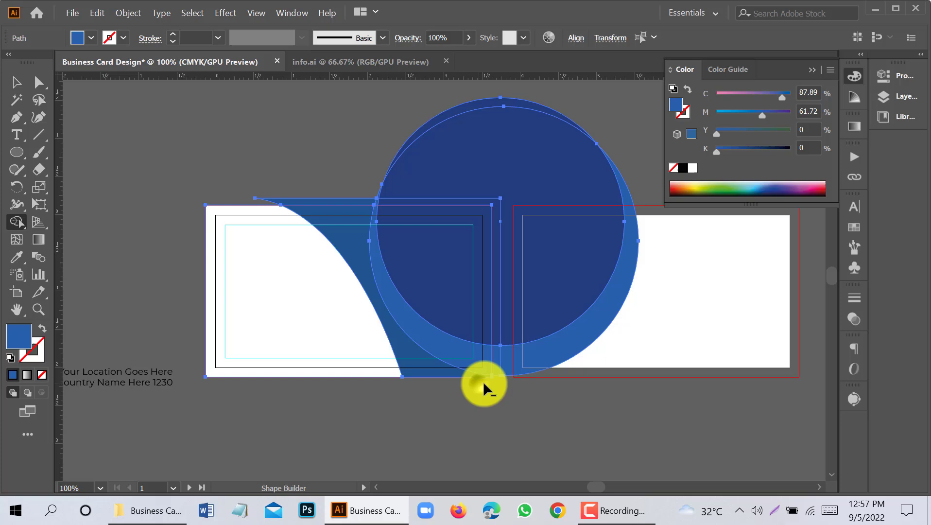
left_click(502, 338, "alt")
left_click(505, 351, "alt")
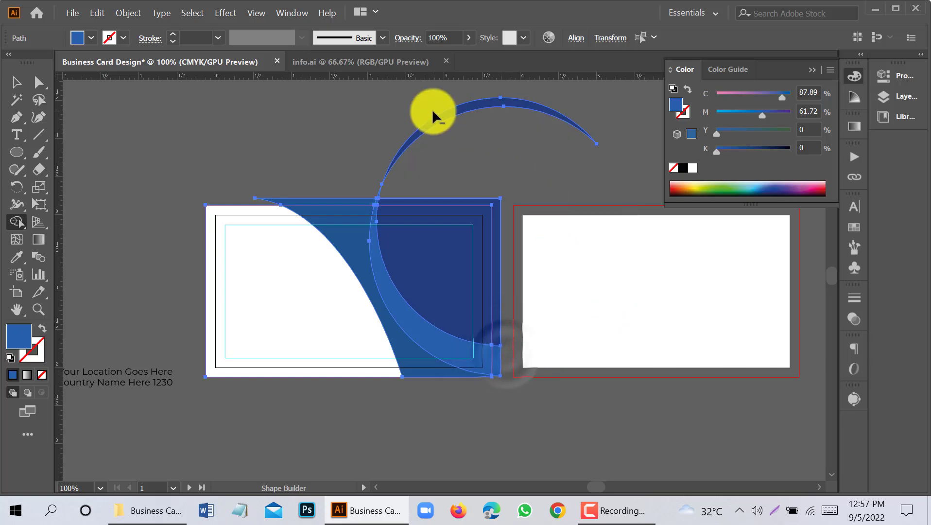
left_click(435, 122, "alt")
left_click(378, 192, "alt")
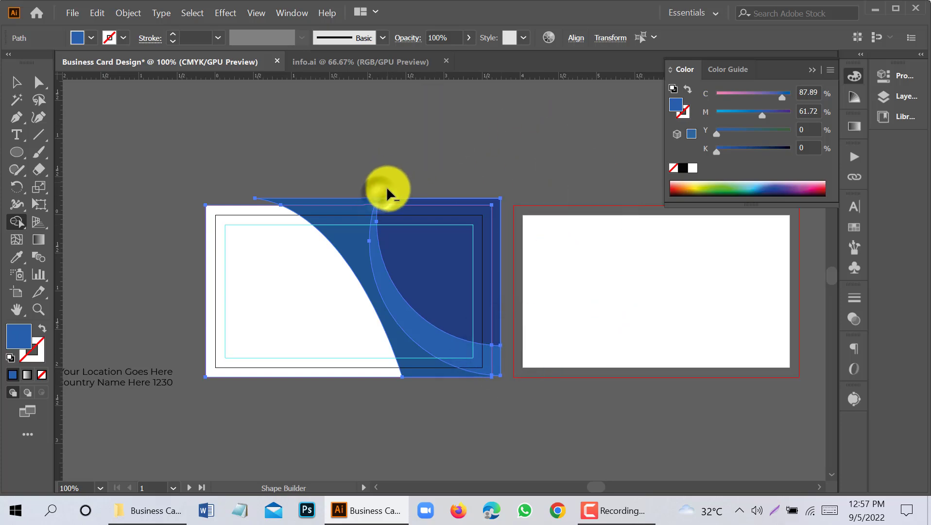
scroll(388, 193, "up", 2)
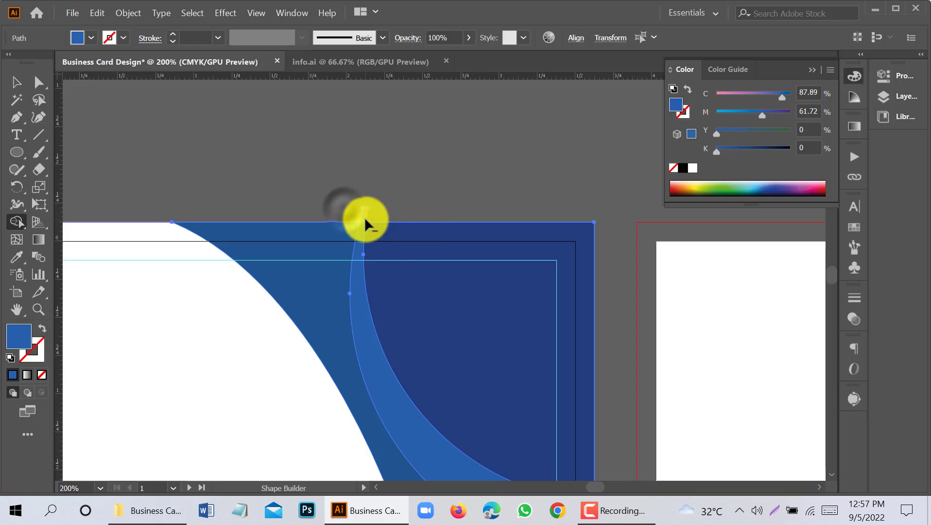
scroll(438, 172, "down", 2)
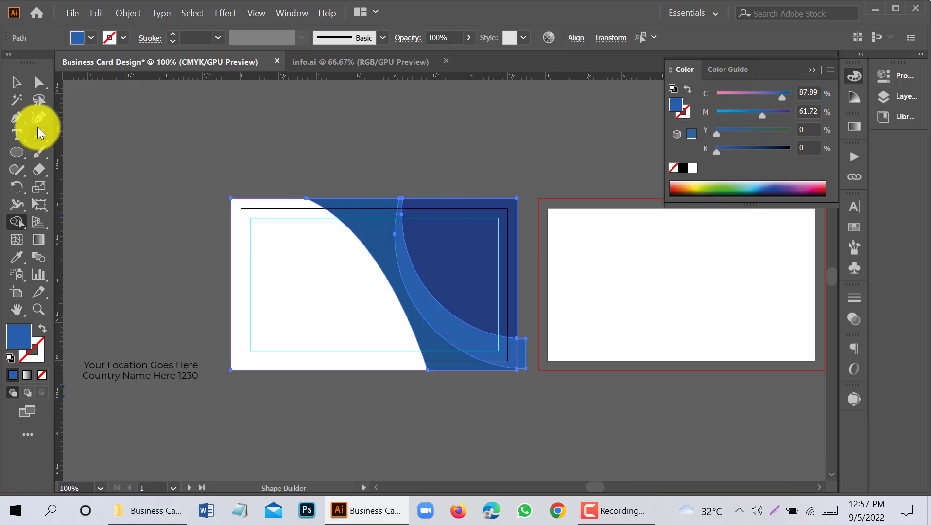
left_click(25, 83)
left_click(213, 145)
Step: Remove the leftover strip of the lighter blue shape beyond the first card's lower-right bleed edge with the Shape Builder tool
scroll(517, 338, "up", 1)
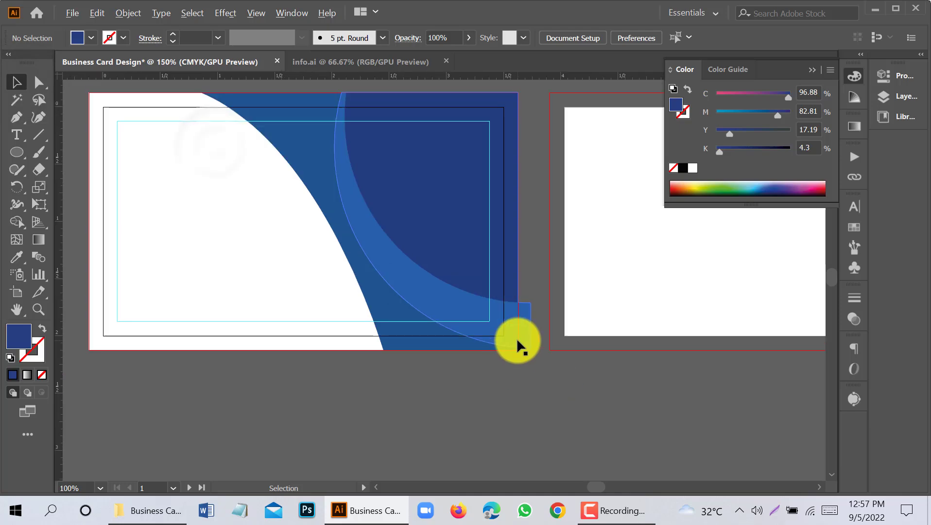
scroll(517, 338, "up", 1)
left_click_drag(540, 376, 483, 297)
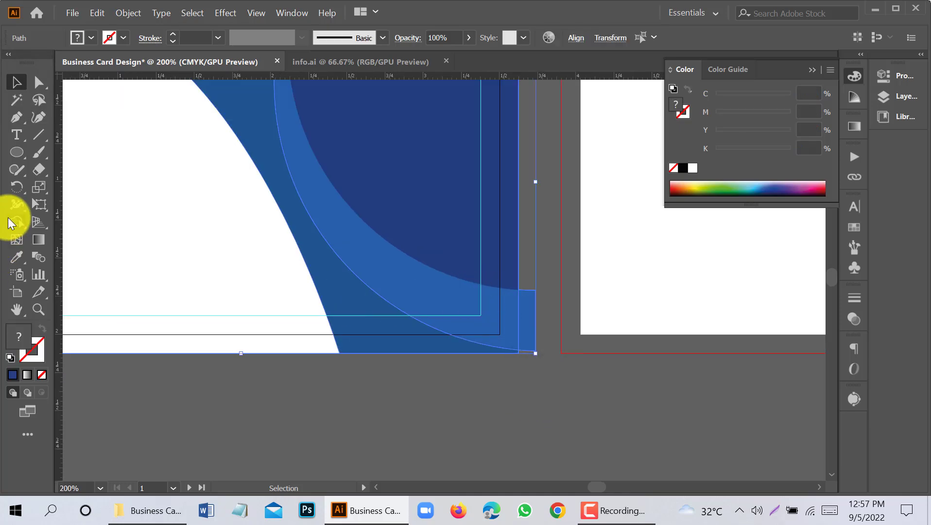
left_click(12, 223)
left_click(525, 332, "alt")
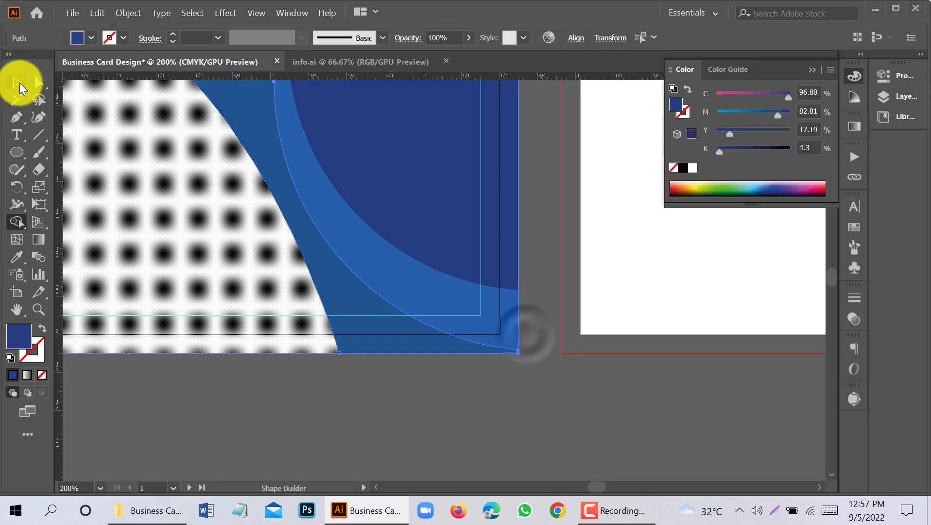
left_click(19, 83)
left_click(387, 391)
scroll(540, 402, "down", 2)
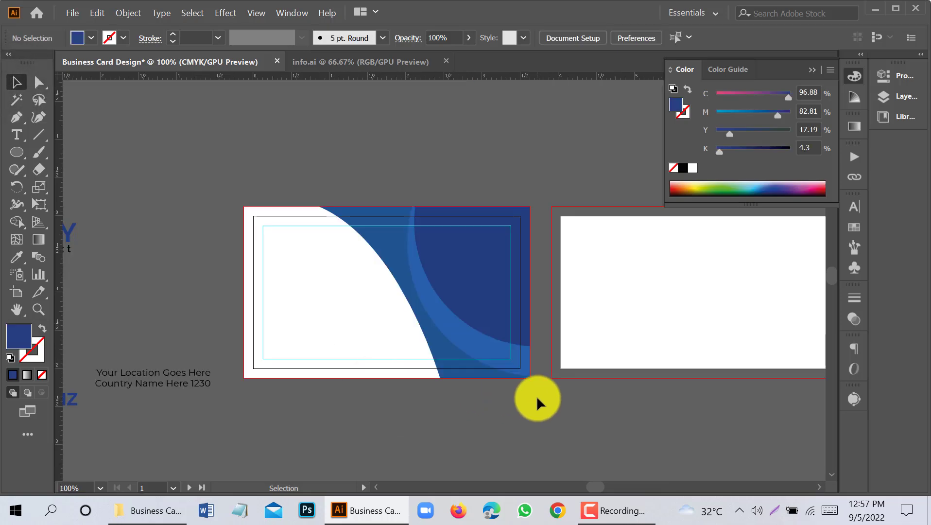
Step: Change the fill of the middle curved band on the first card to the brighter blue #337BD1 and deselect it
scroll(537, 395, "down", 3)
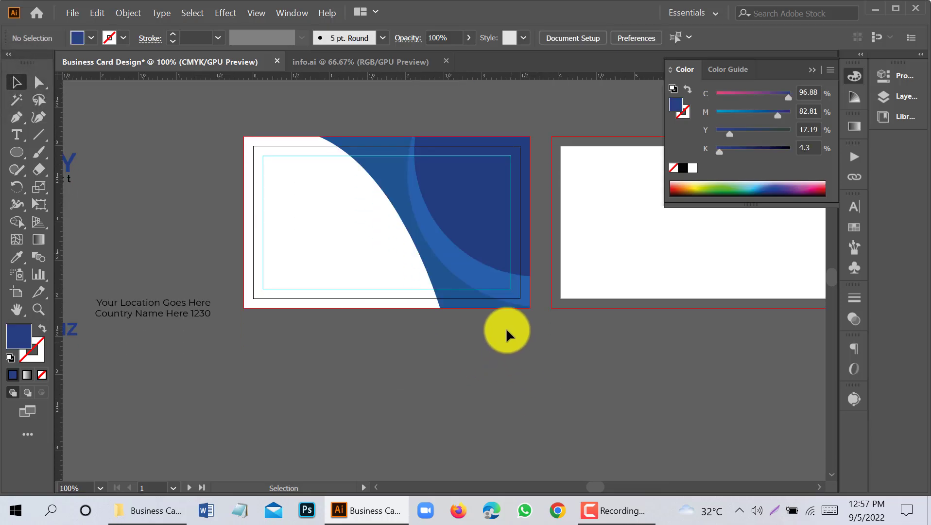
left_click(452, 280)
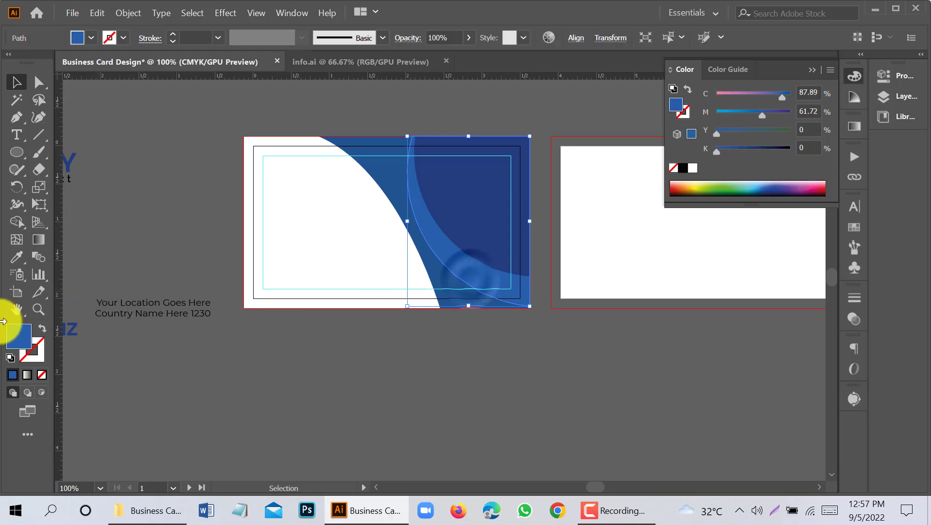
double_click(19, 331)
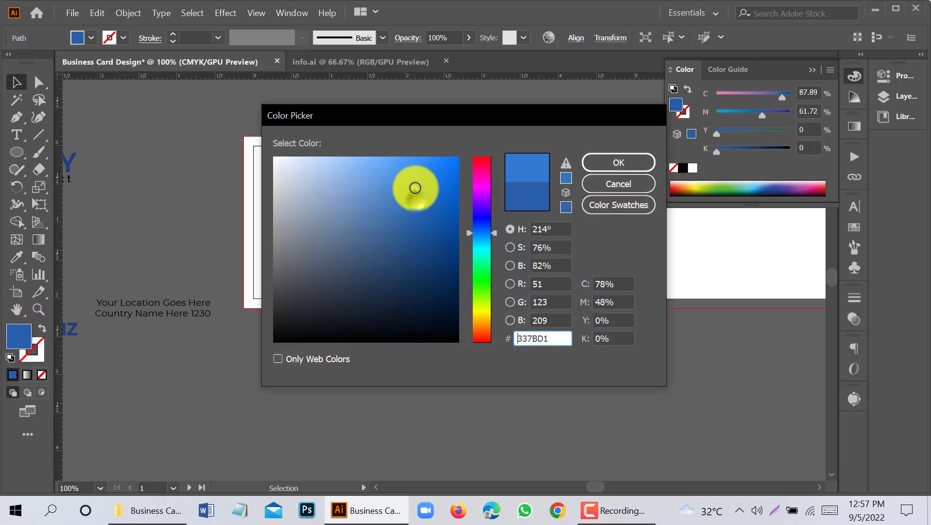
left_click(415, 187)
left_click(632, 162)
left_click(464, 370)
Step: Reshape the outer curved shape by moving its upper-left anchor left along the top bleed and pulling that anchor's handle up and right
scroll(464, 370, "up", 1)
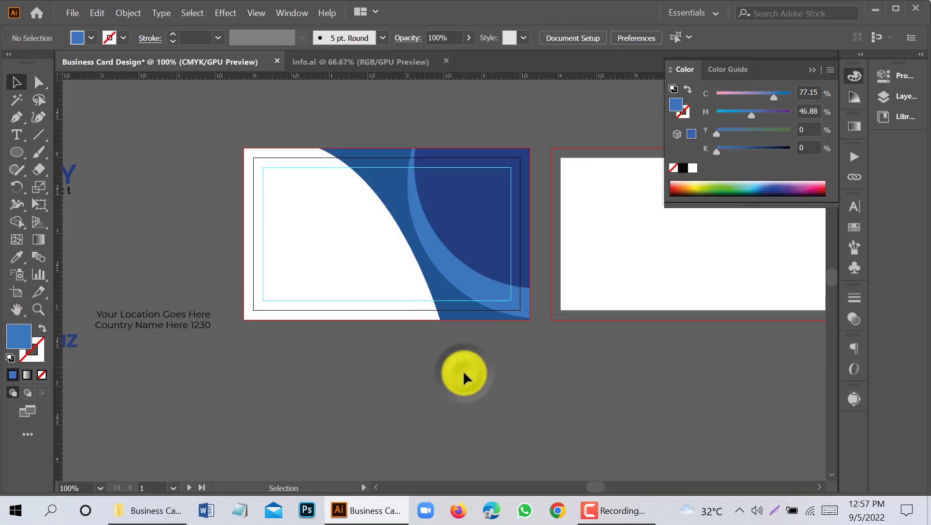
scroll(501, 243, "up", 1)
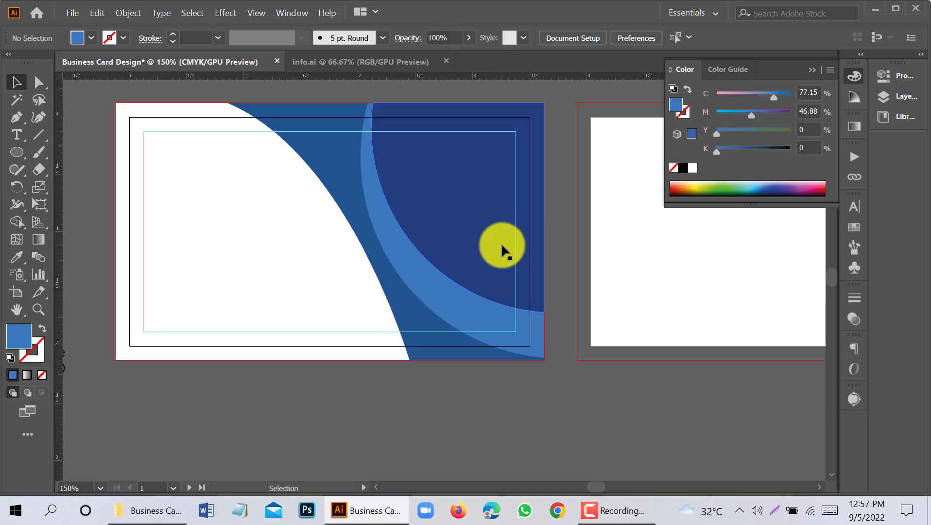
scroll(501, 242, "up", 1)
left_click(421, 363)
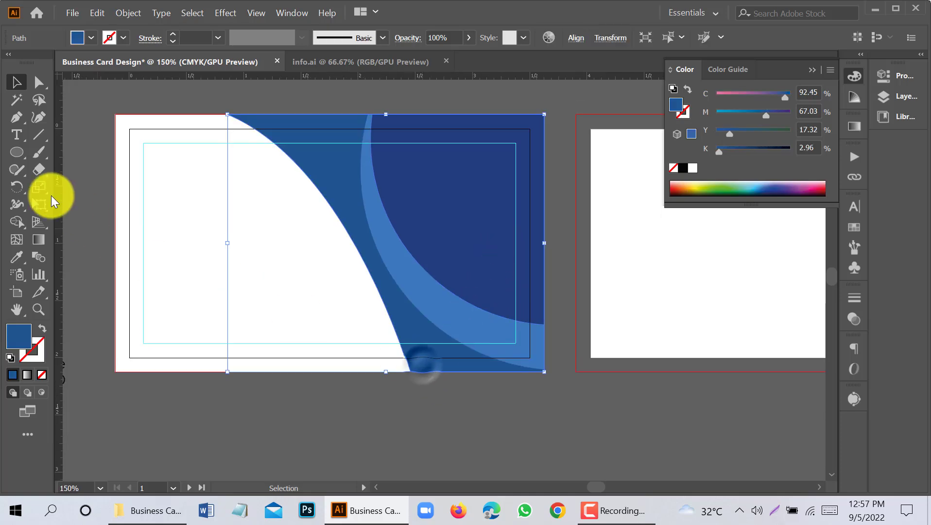
left_click(38, 82)
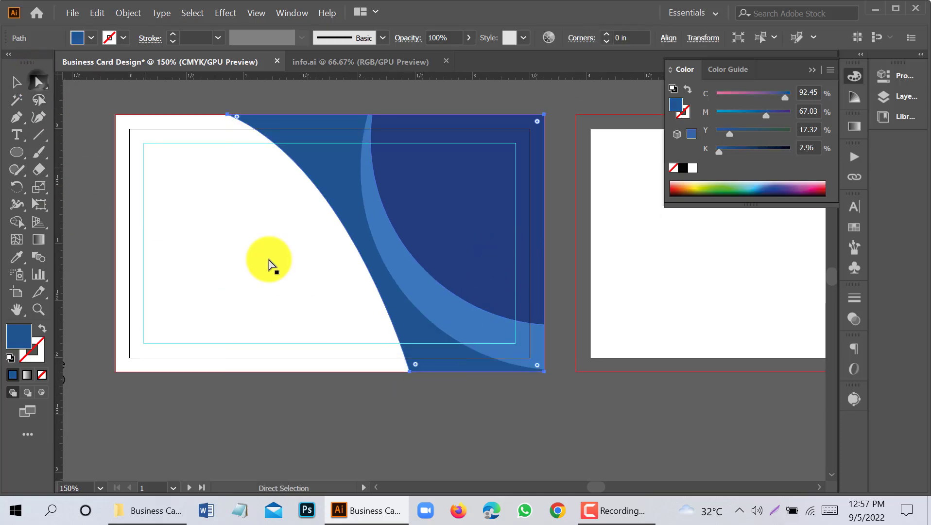
left_click(410, 372)
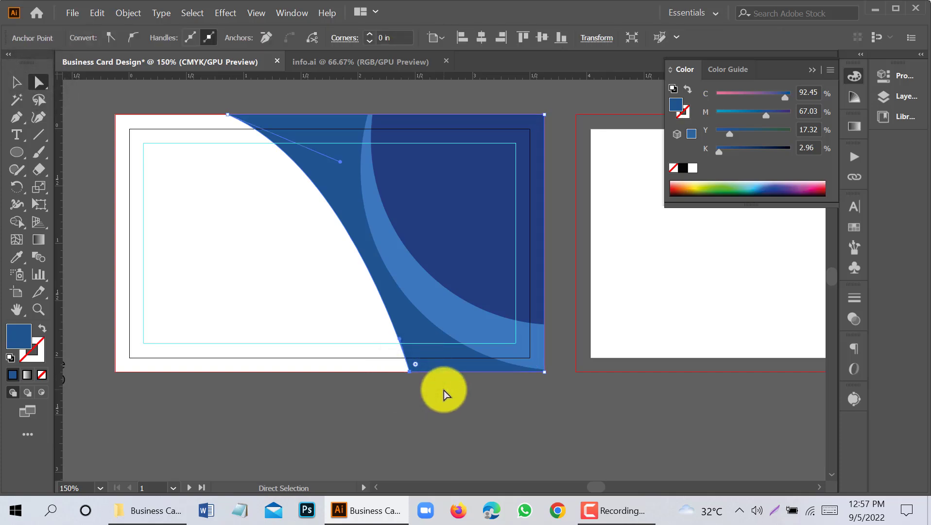
left_click_drag(227, 117, 184, 116)
left_click_drag(297, 164, 327, 135)
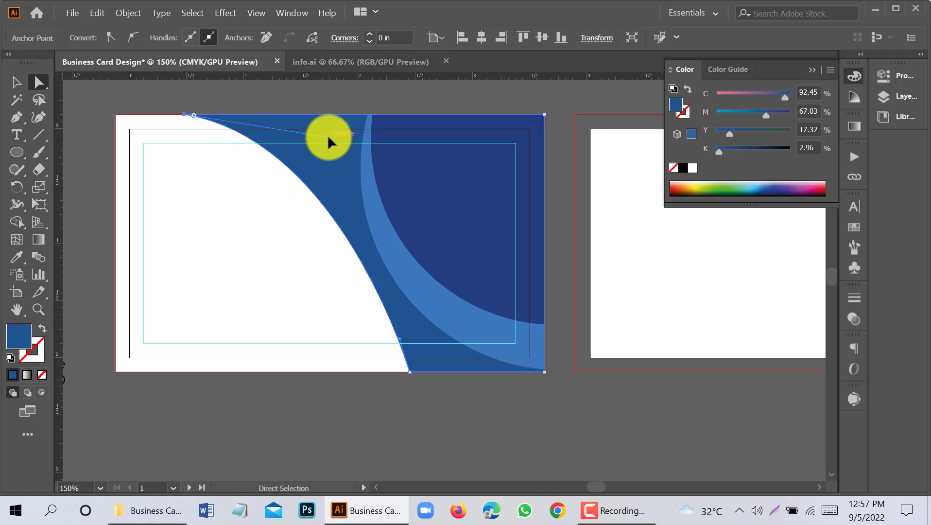
scroll(381, 220, "down", 1)
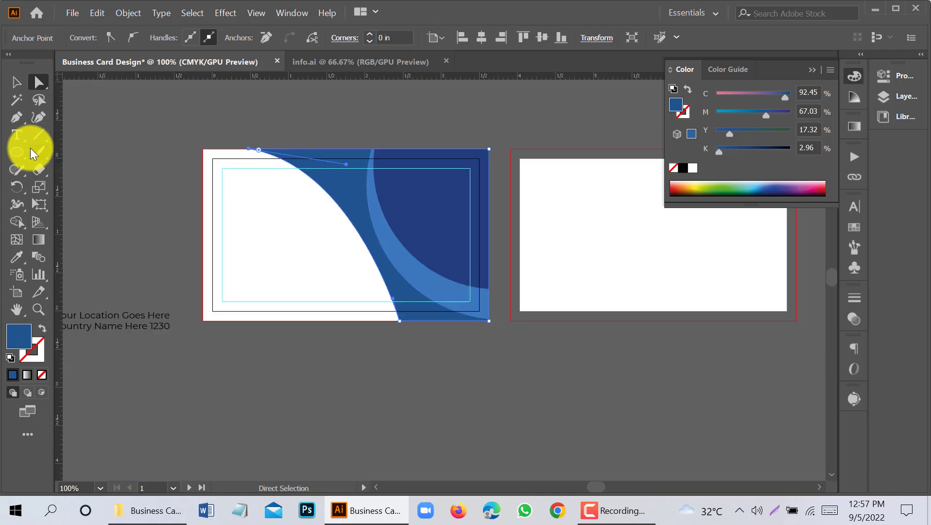
left_click(15, 80)
left_click(87, 191)
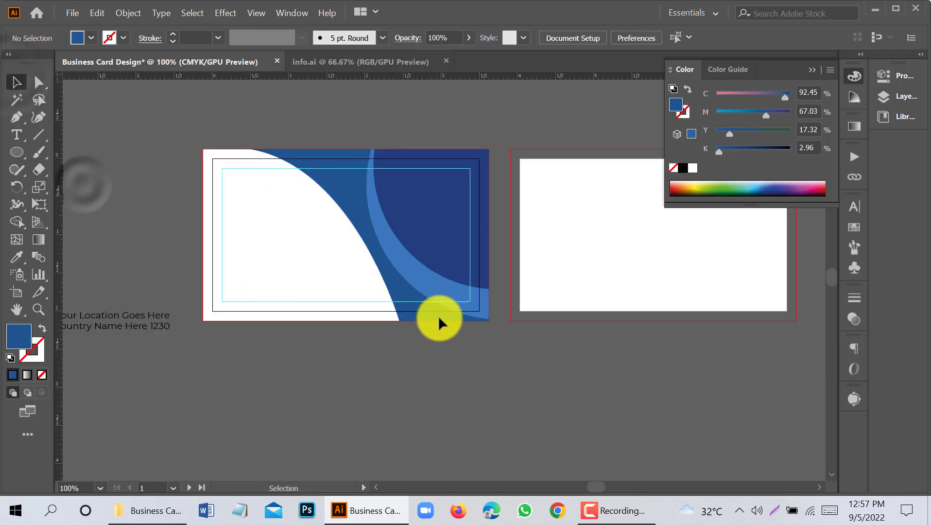
Step: Start a Drop Shadow effect on the lighter blue curved band of the first card, with the live preview enabled
scroll(490, 244, "up", 1)
scroll(466, 277, "up", 1)
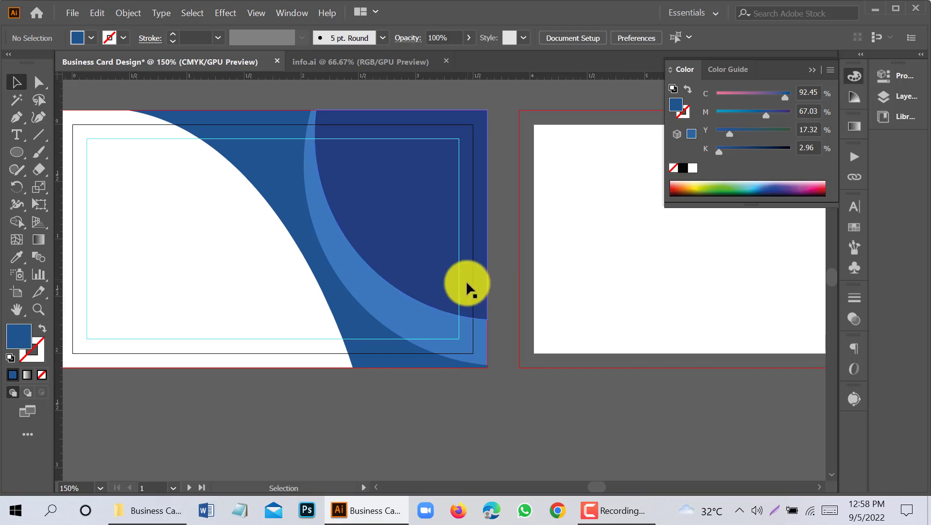
left_click(432, 326)
left_click(202, 16)
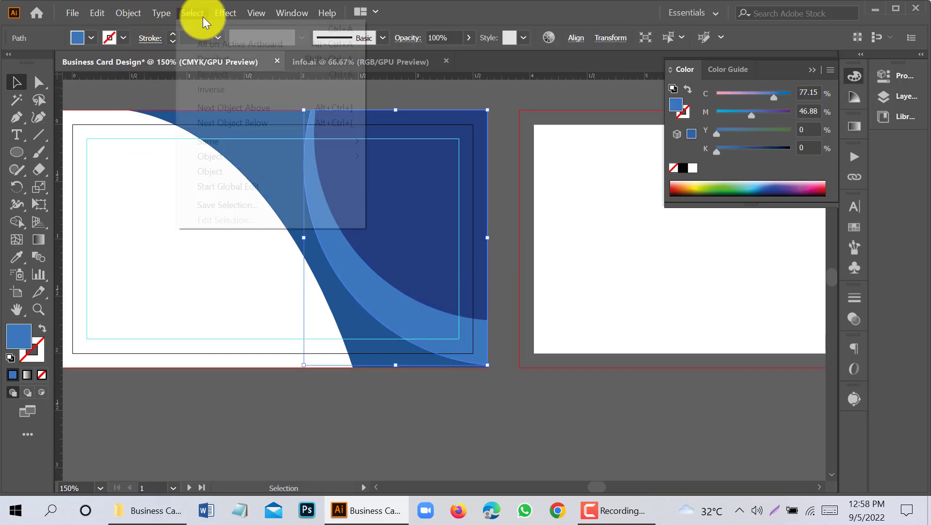
mouse_move(224, 17)
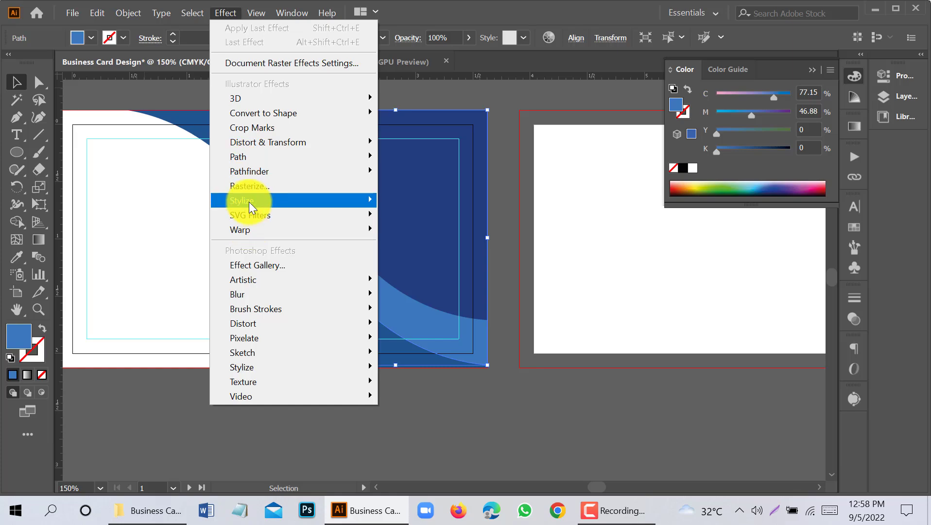
mouse_move(250, 202)
left_click(418, 201)
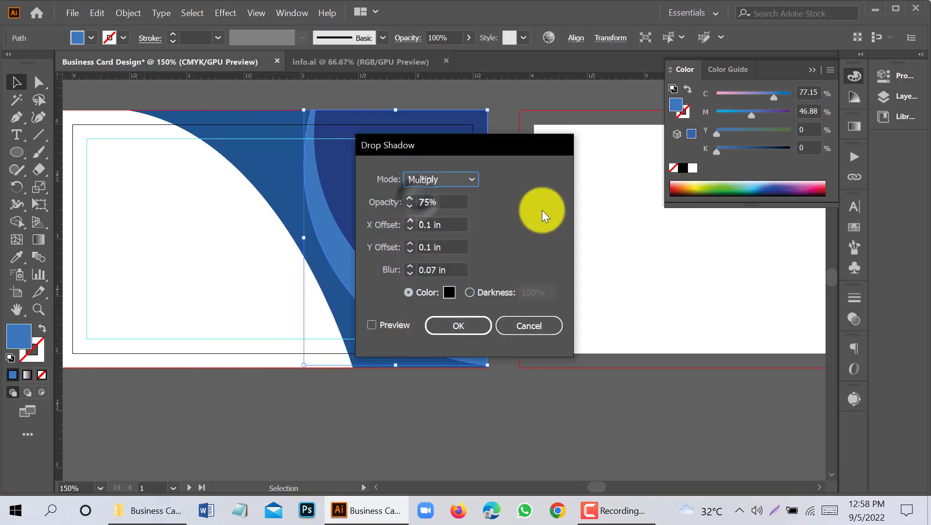
left_click(371, 325)
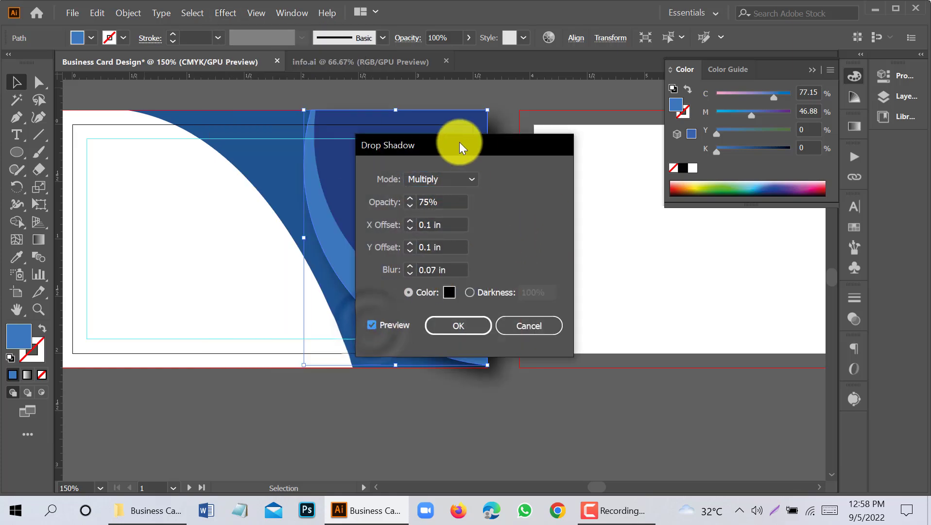
left_click_drag(459, 142, 636, 165)
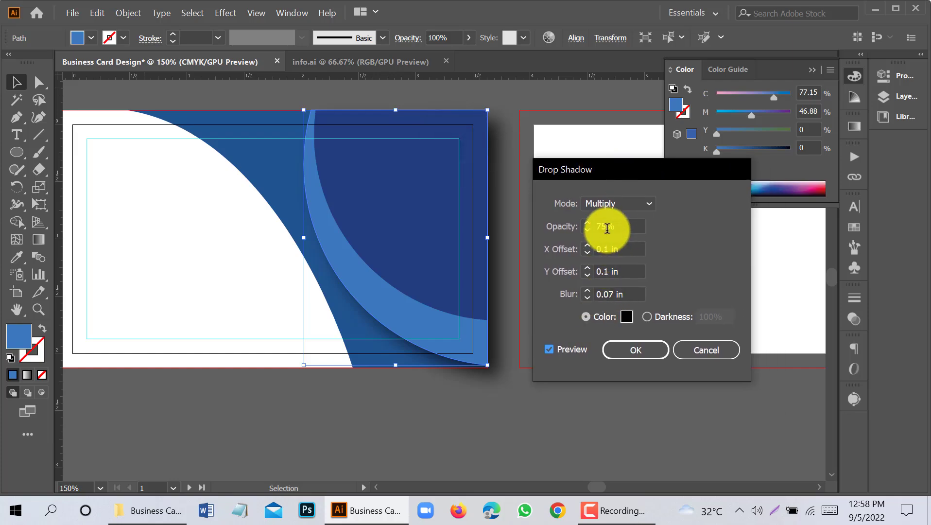
Step: Set the drop shadow to 69% opacity, 0 in X and Y offsets and 0.2 in blur, and apply it to the band
scroll(607, 245, "down", 1)
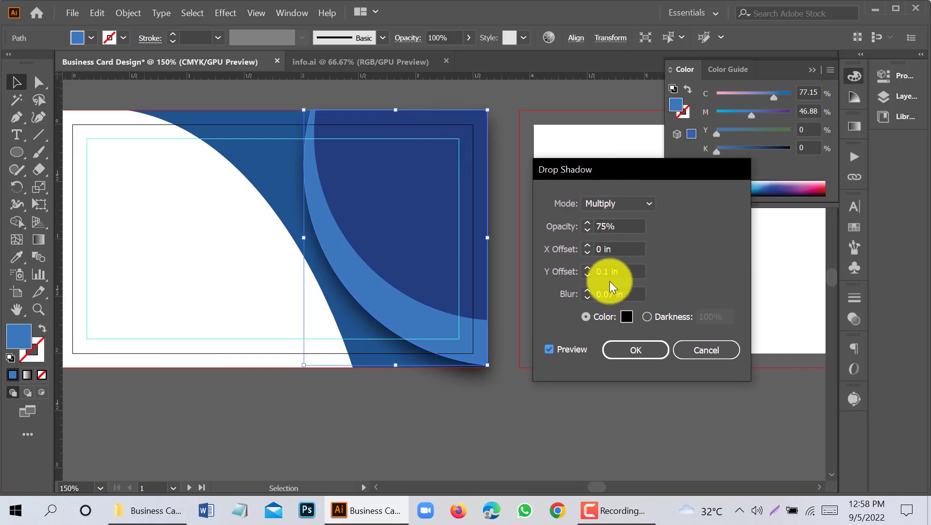
scroll(609, 270, "down", 1)
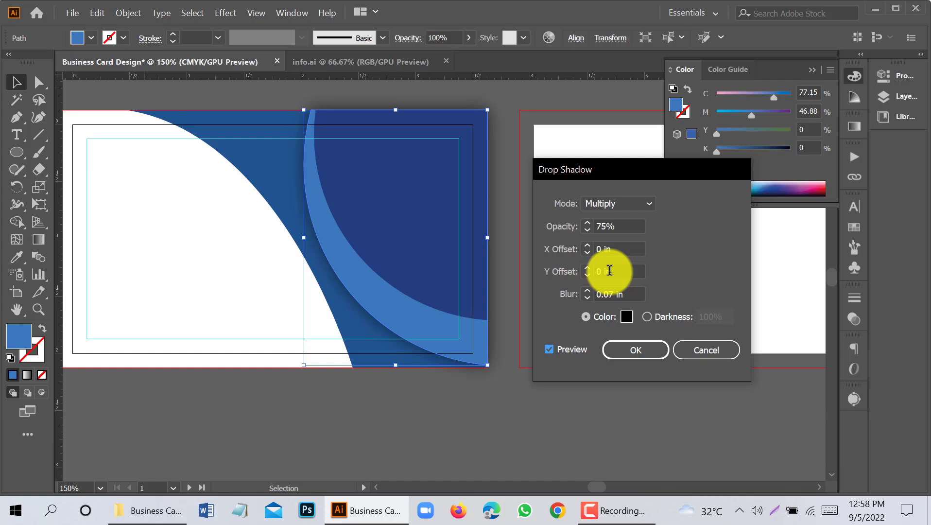
scroll(612, 289, "up", 1)
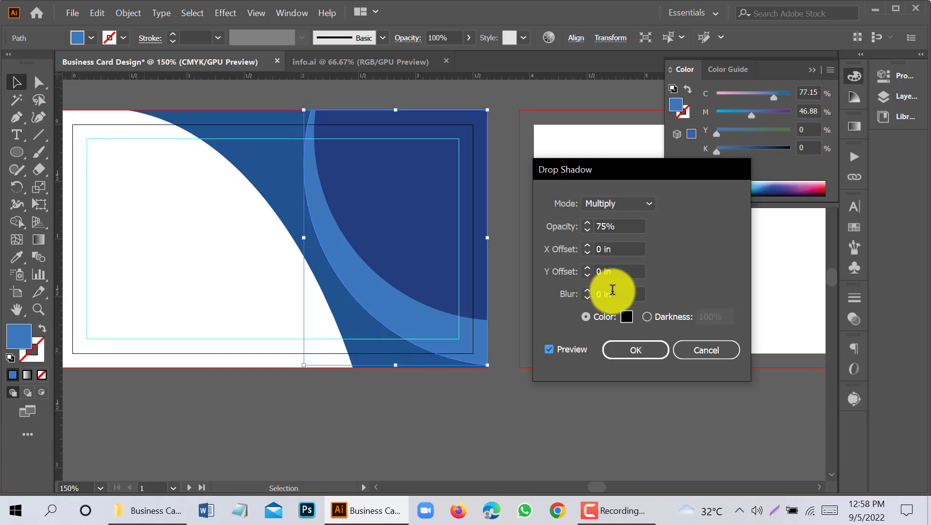
scroll(612, 290, "down", 1)
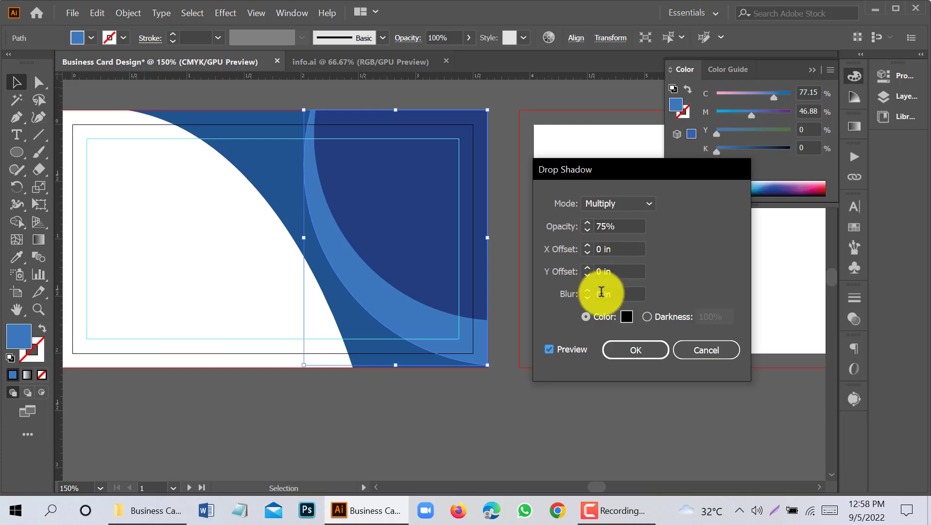
left_click(599, 292)
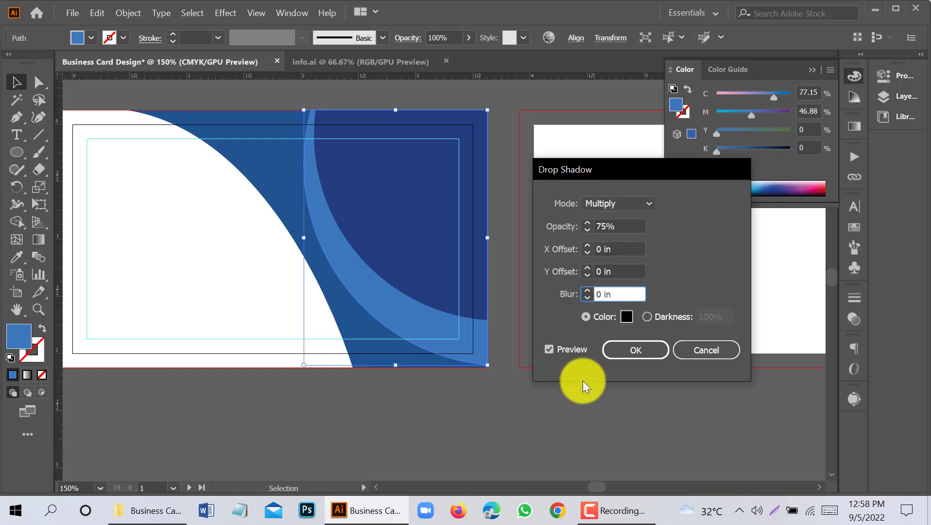
type(".2")
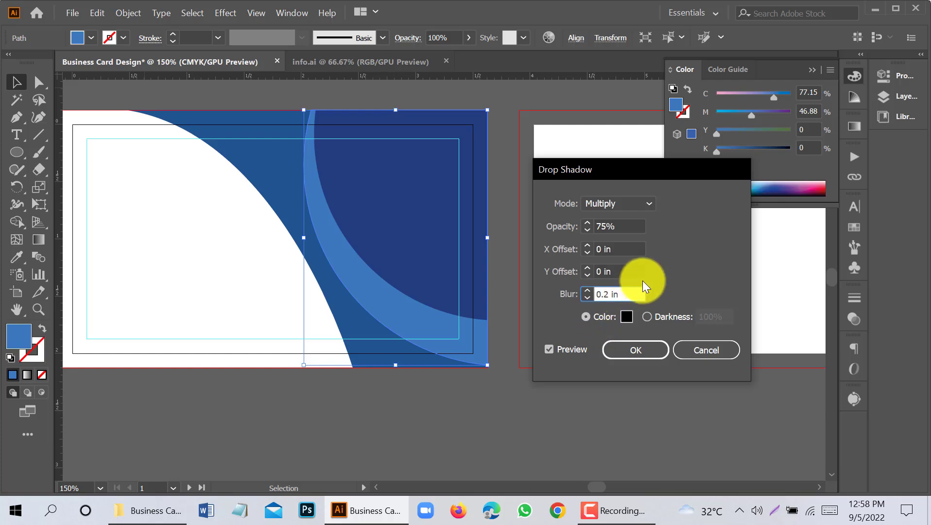
left_click(614, 225)
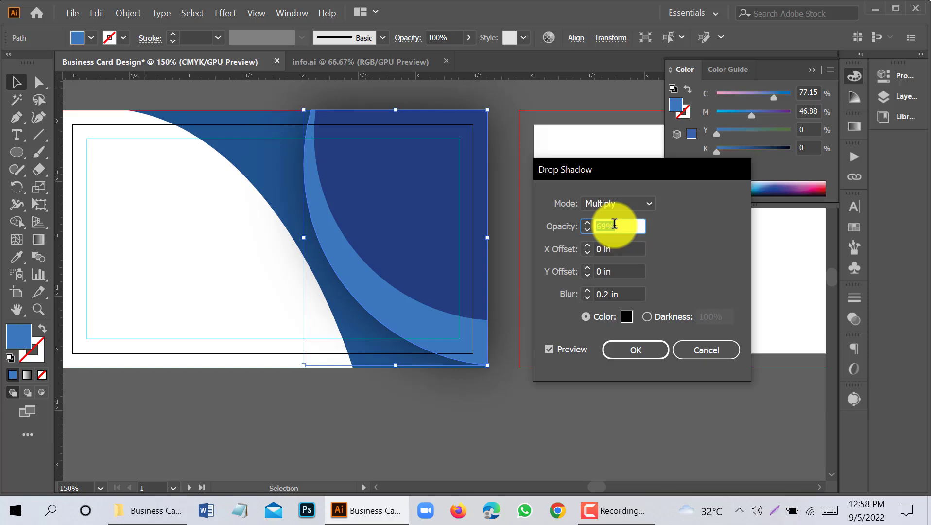
left_click(630, 353)
left_click(556, 386)
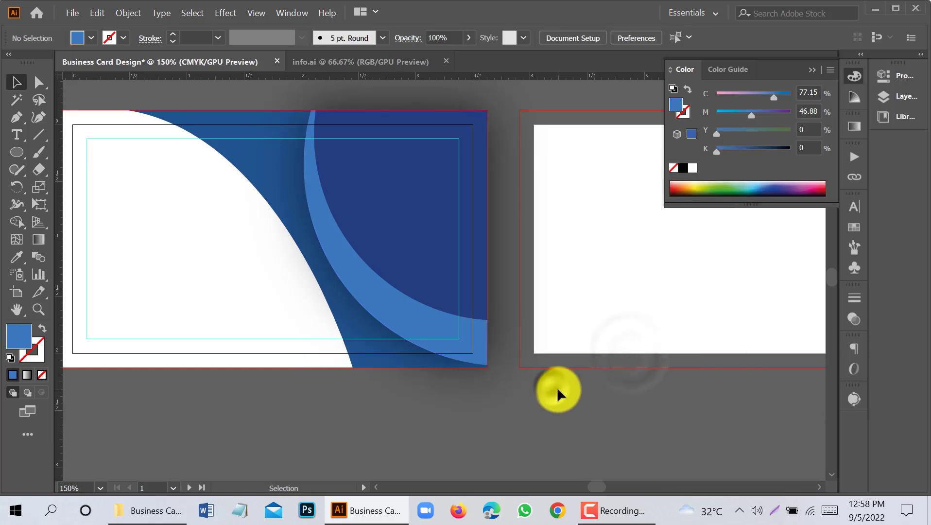
Step: Move the name and Graphic Designer title onto the first card's white area, starting at the left safe-area guide
scroll(559, 387, "up", 1)
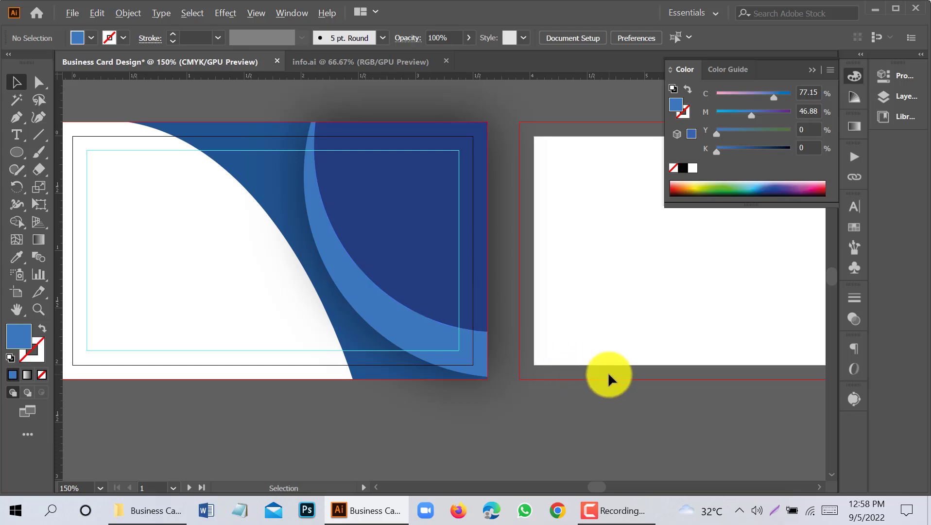
scroll(608, 372, "down", 1)
scroll(253, 338, "up", 1)
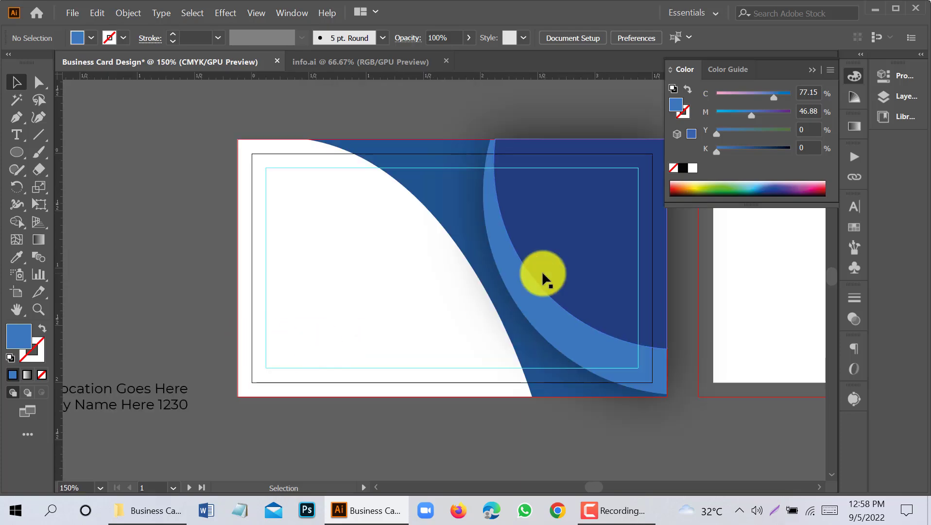
scroll(665, 294, "down", 1)
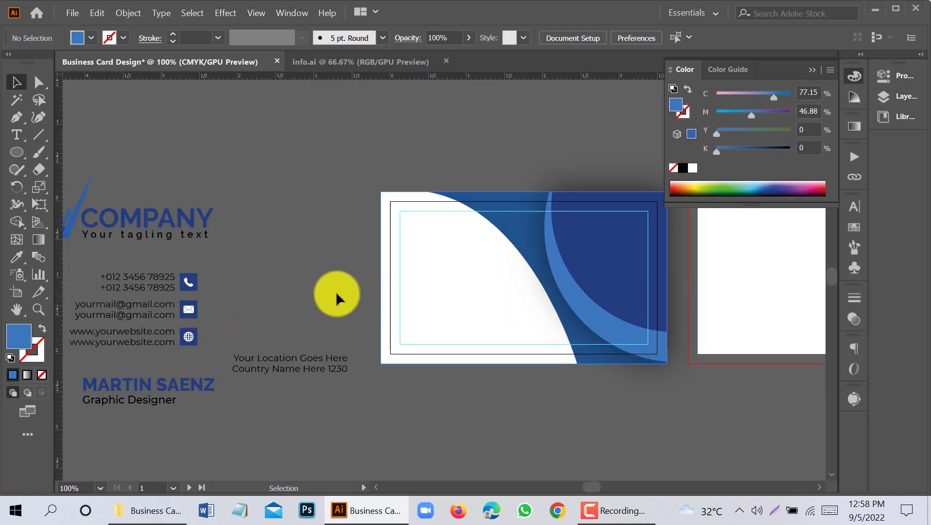
scroll(343, 270, "down", 1)
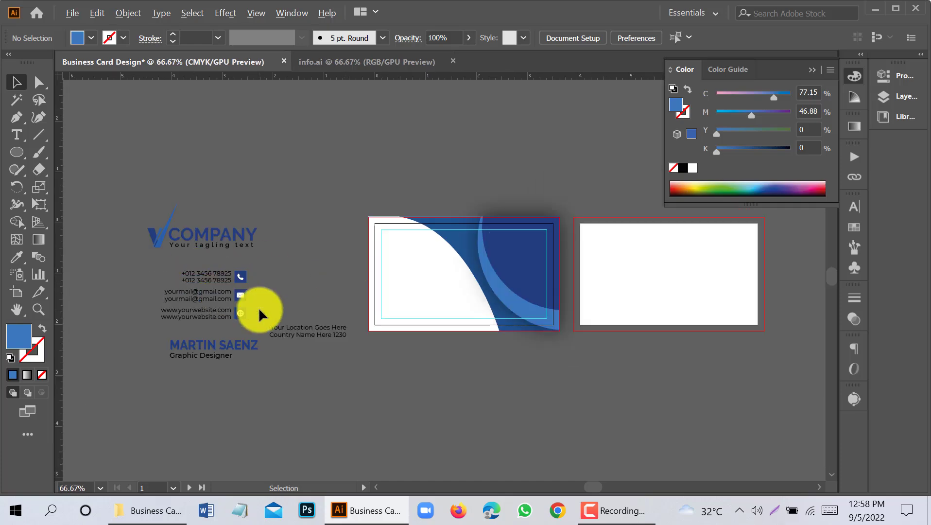
scroll(240, 321, "up", 1)
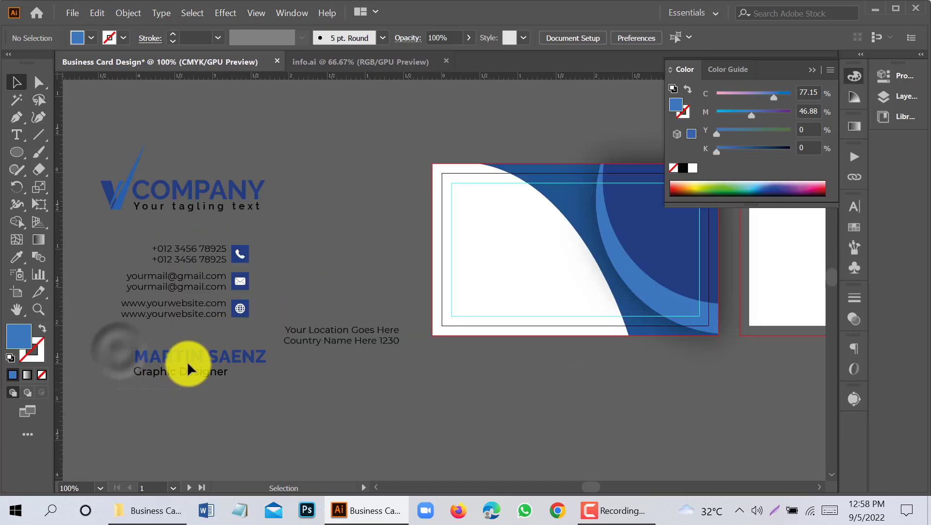
left_click_drag(187, 361, 504, 228)
scroll(576, 234, "up", 1)
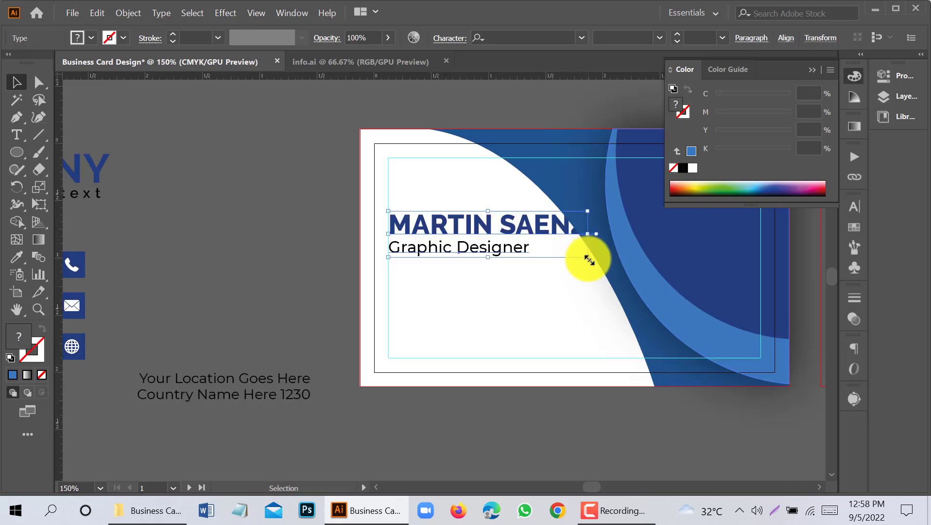
Step: Scale the name and job title down proportionally to fit within the white area, nudge them slightly upward, and deselect them
left_click_drag(588, 258, 543, 247)
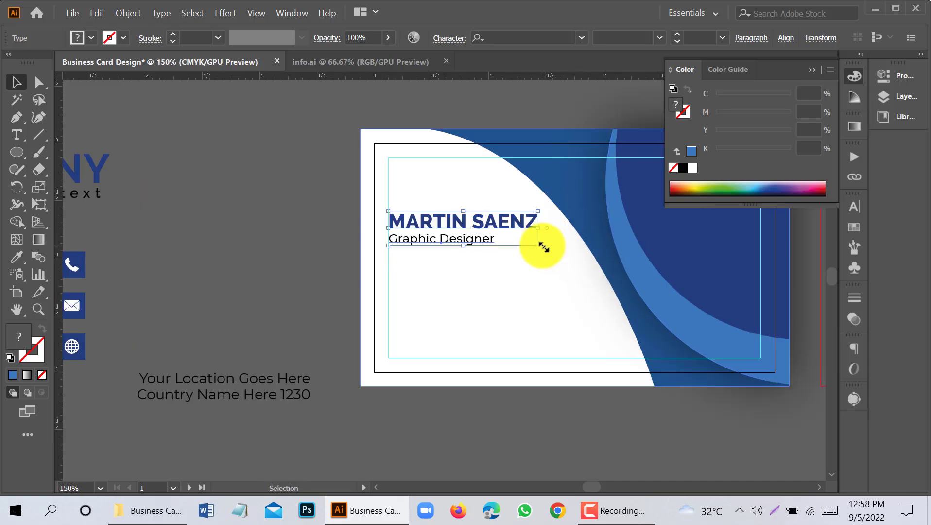
key("shift+Up")
key("shift+Up")
key("shift+Down")
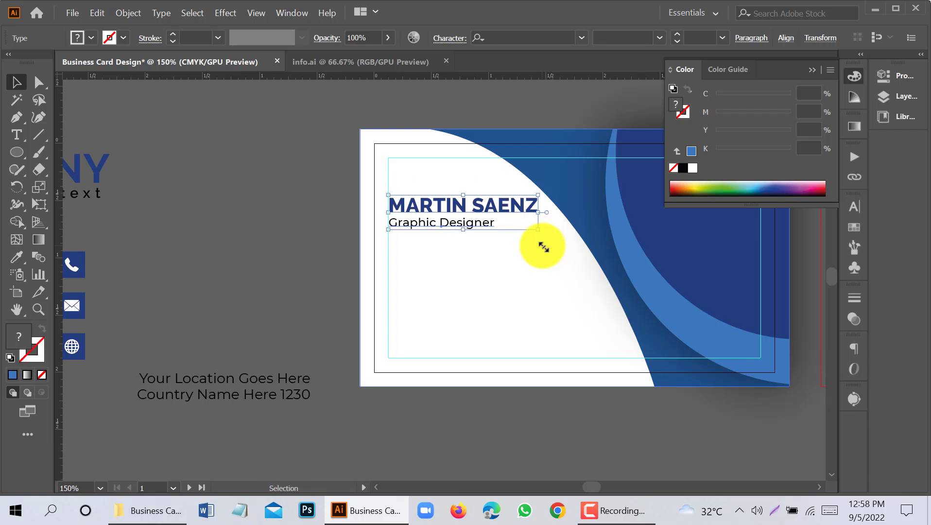
left_click(322, 250)
Step: Align the phone, e-mail and website text lines to the left edge of the first card's artboard
scroll(322, 250, "down", 1)
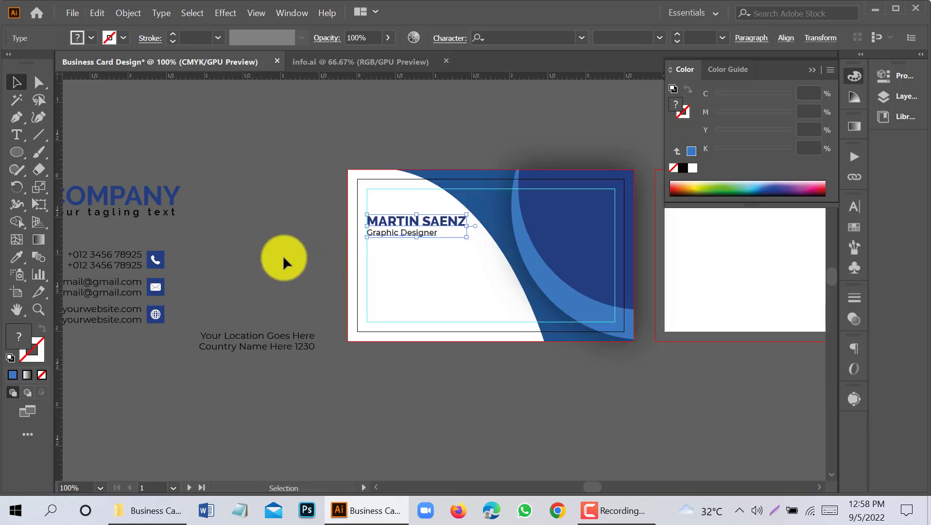
scroll(274, 256, "down", 1)
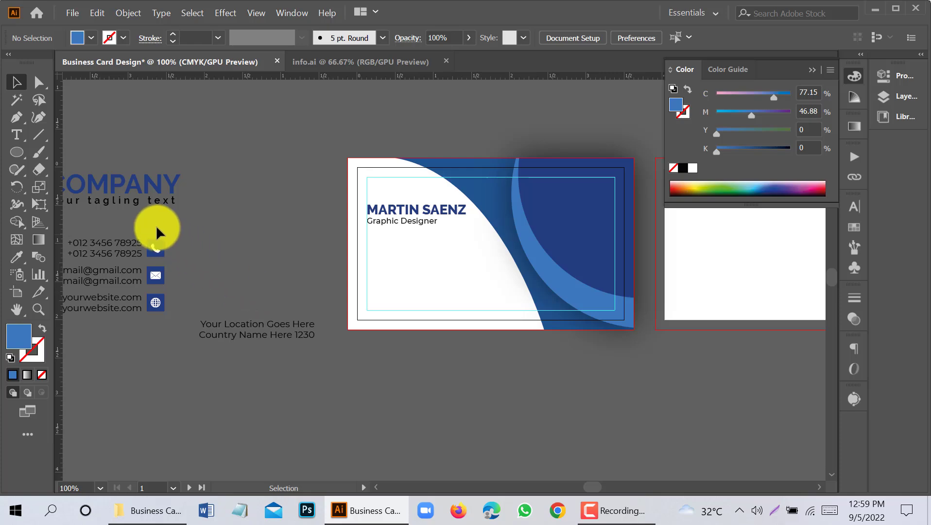
left_click_drag(156, 225, 161, 317)
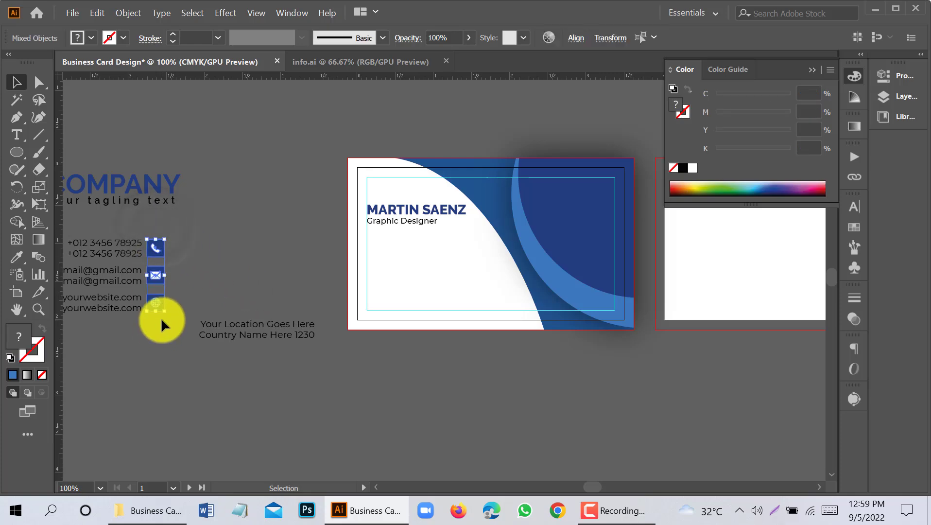
left_click(205, 265)
left_click(122, 242)
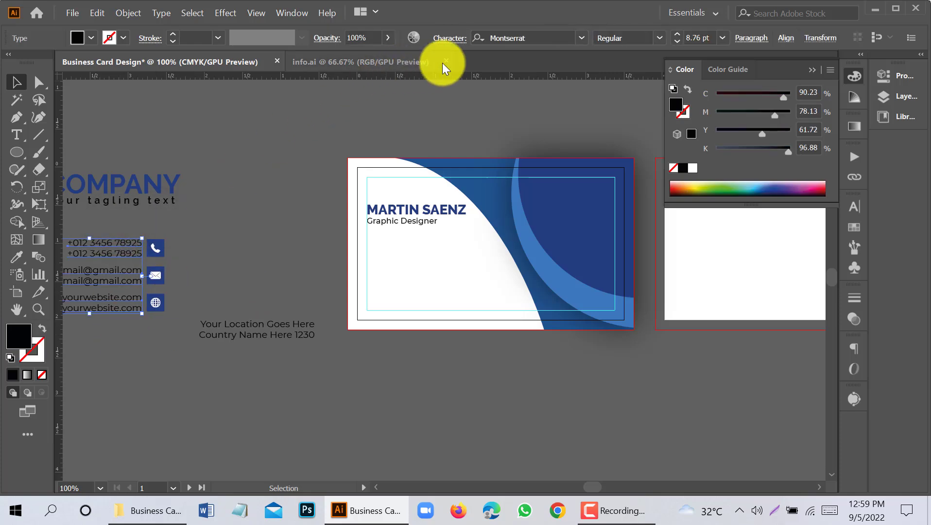
left_click(751, 39)
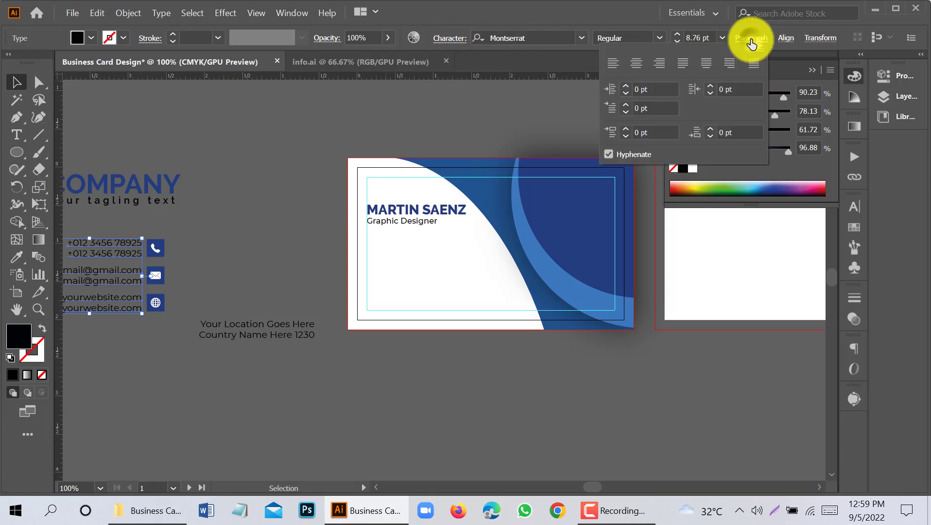
left_click(782, 39)
left_click(784, 39)
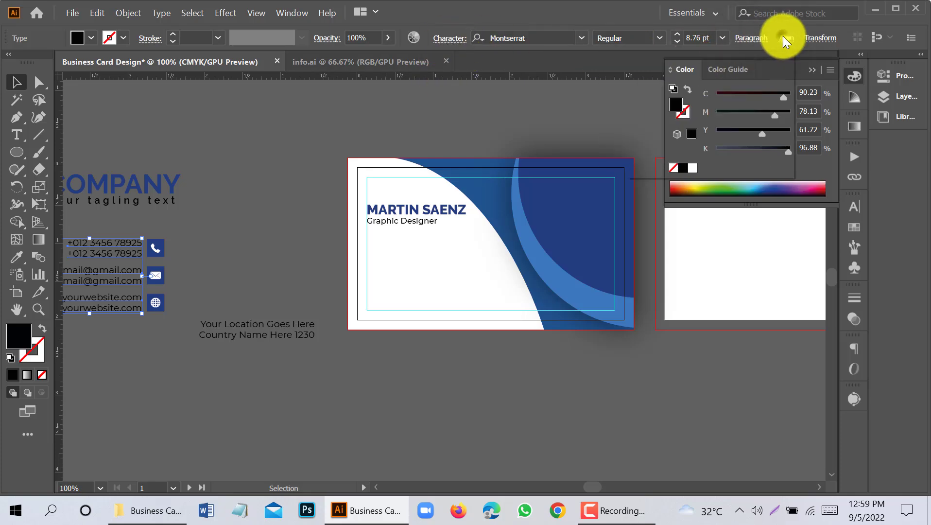
left_click(640, 78)
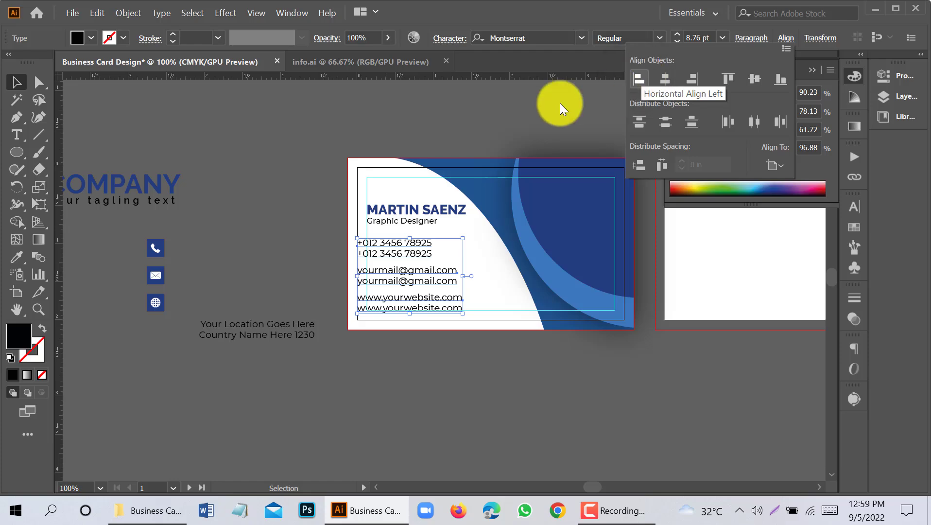
left_click(537, 95)
Step: Group the left-aligned contact text lines on the first card and deselect them
right_click(415, 260)
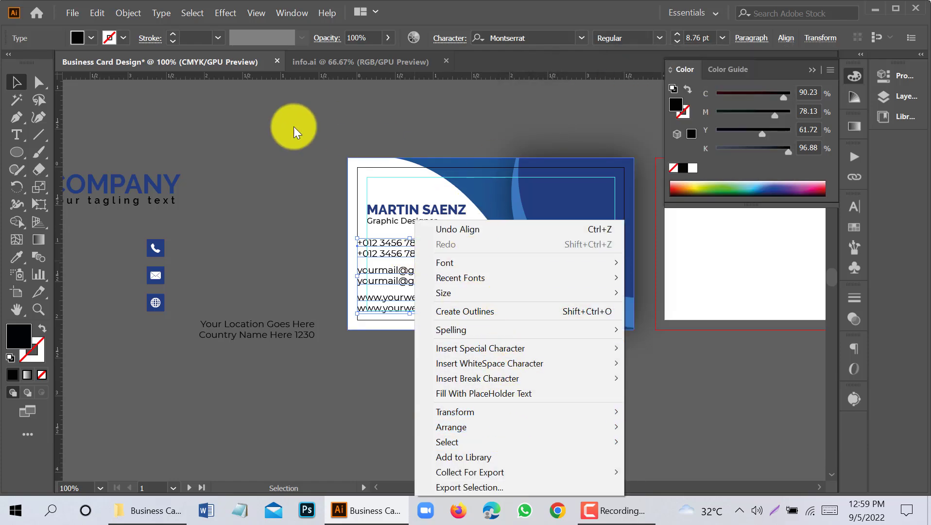
left_click(129, 13)
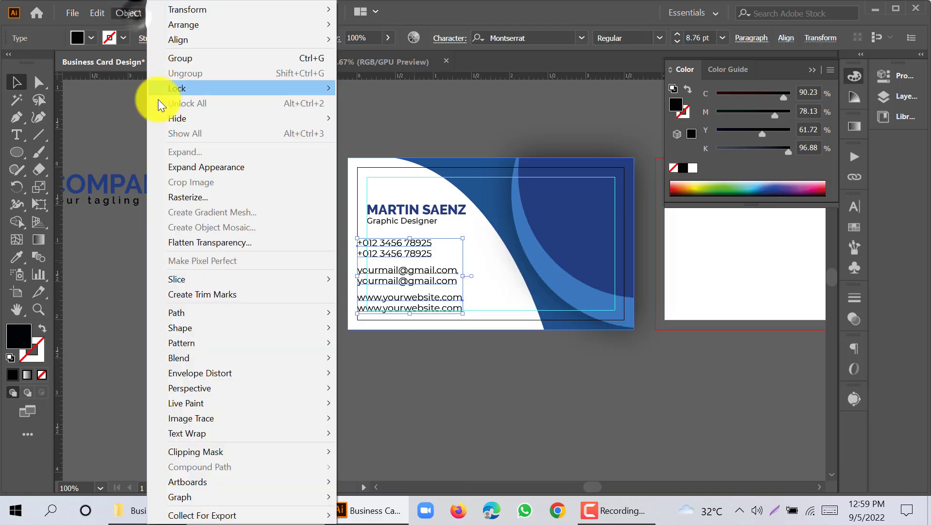
left_click(186, 57)
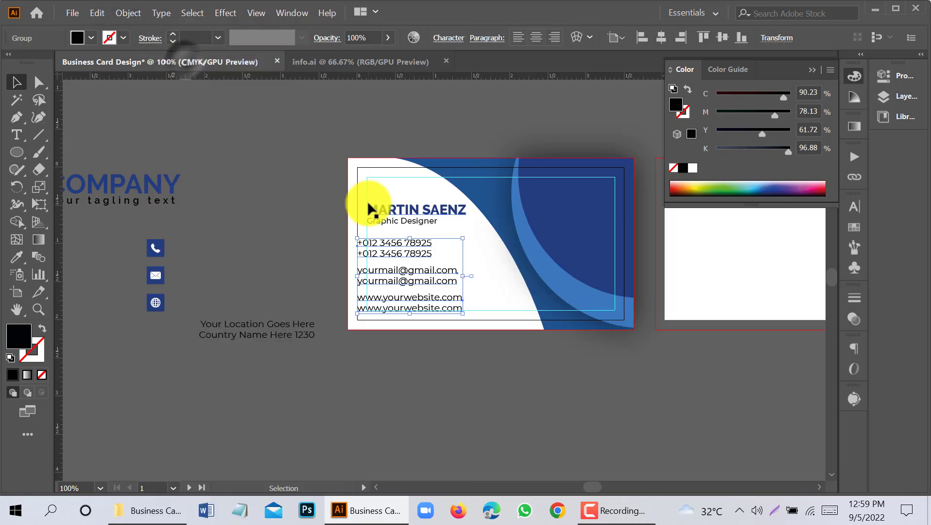
left_click(171, 230)
Step: Move the phone, e-mail and website icons horizontally to just left of the contact text on the first card
left_click_drag(96, 222, 155, 329)
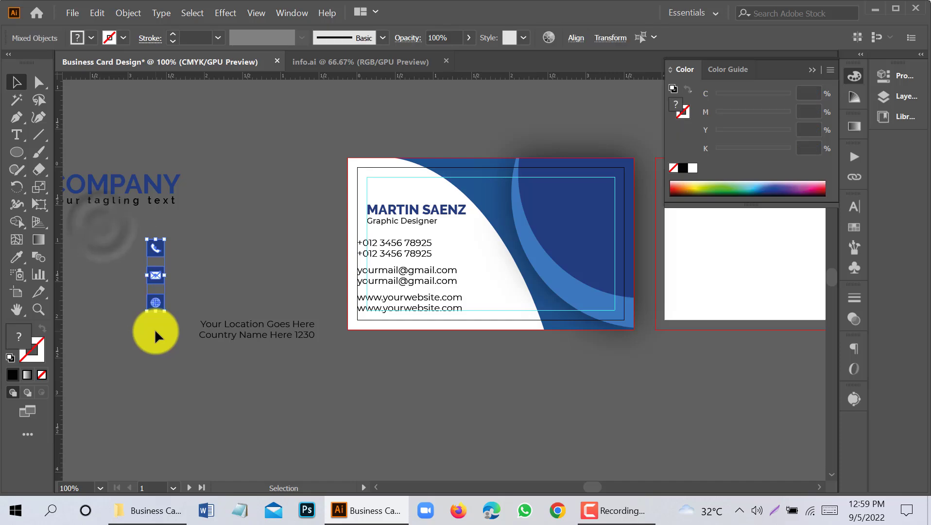
key("shift+Right")
key("shift+Right")
key("shift+Right")
key("shift+Right")
key("shift+Right")
key("shift+Right")
key("shift+Right")
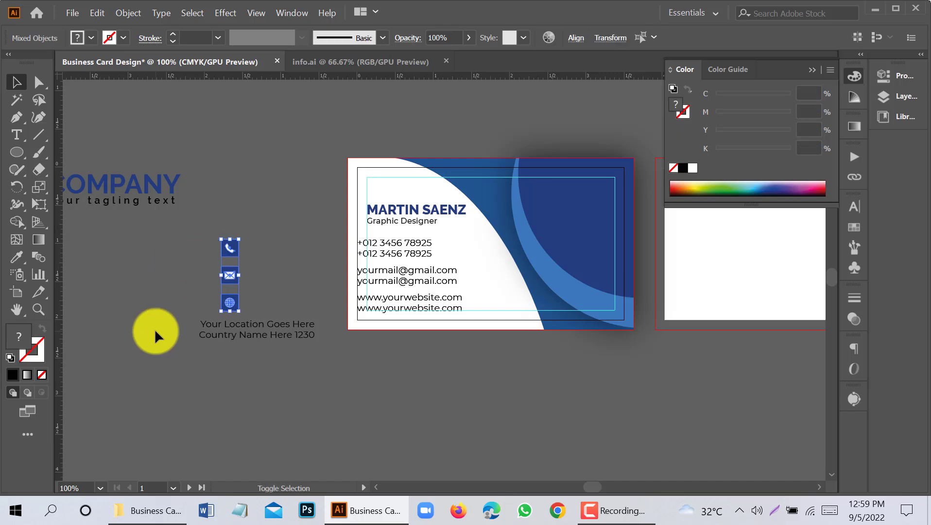
key("shift+Right")
key("shift+Right")
key("shift+Right")
key("shift+Right")
key("shift+Right")
key("shift+Right")
key("shift+Right")
key("shift+Right")
key("shift+Right")
key("shift+Right")
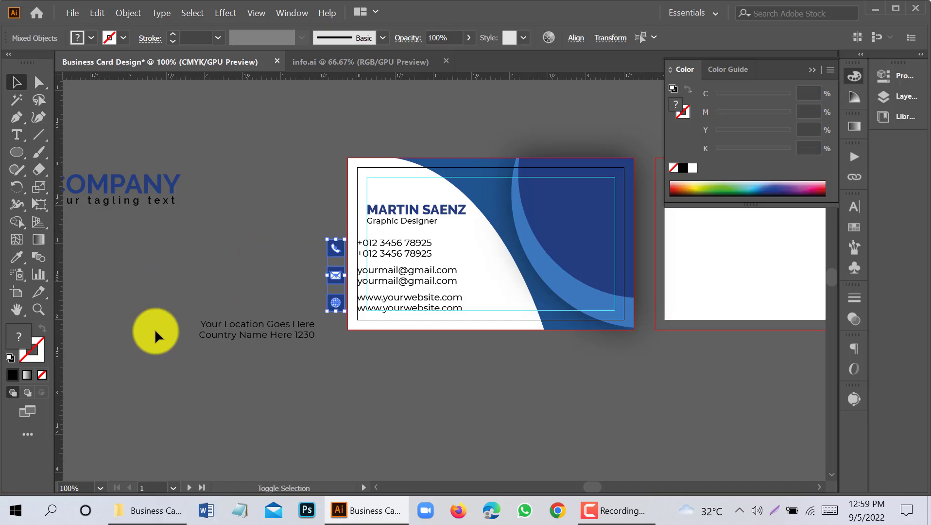
Step: Nudge the phone, e-mail and website icons slightly right and down to line up with the contact text lines, and deselect them
key("shift+Right")
key("shift+Left")
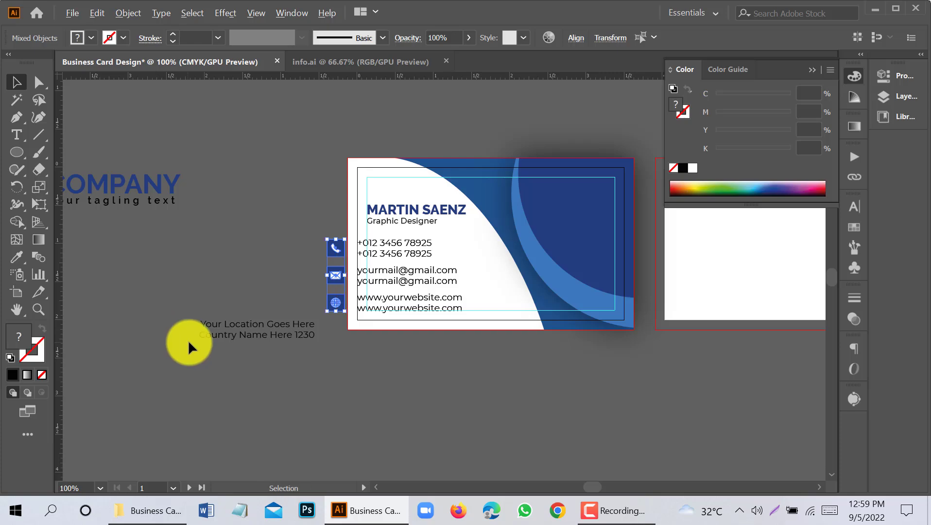
scroll(406, 301, "up", 2)
key("Right")
key("Right")
key("Right")
key("Right")
key("Right")
key("Right")
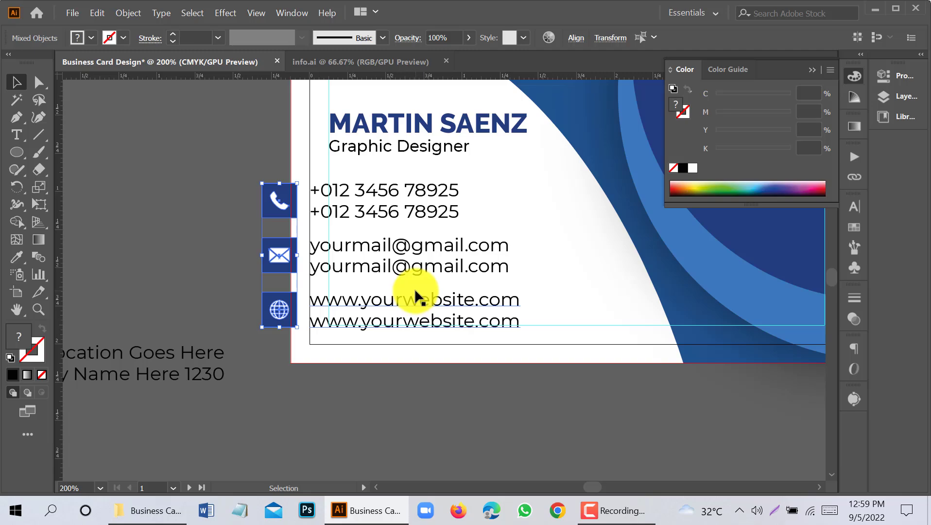
key("Down")
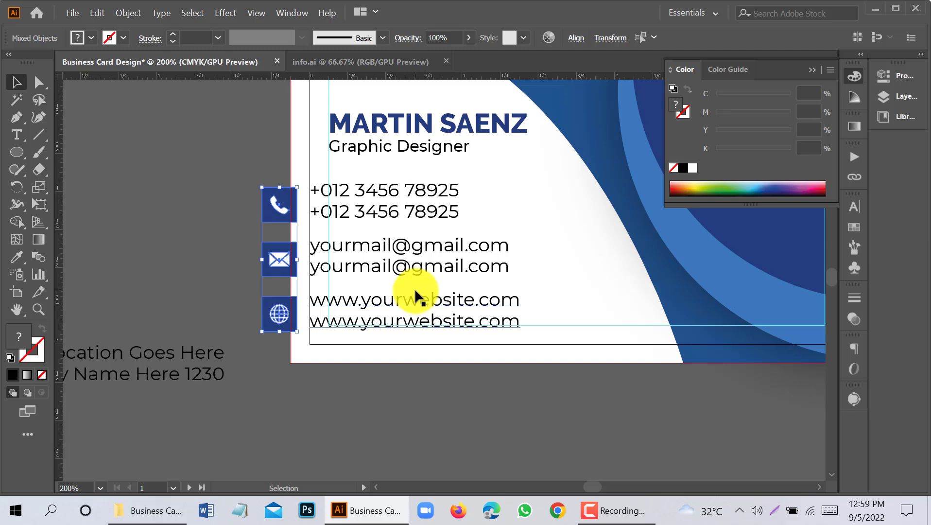
left_click(403, 364)
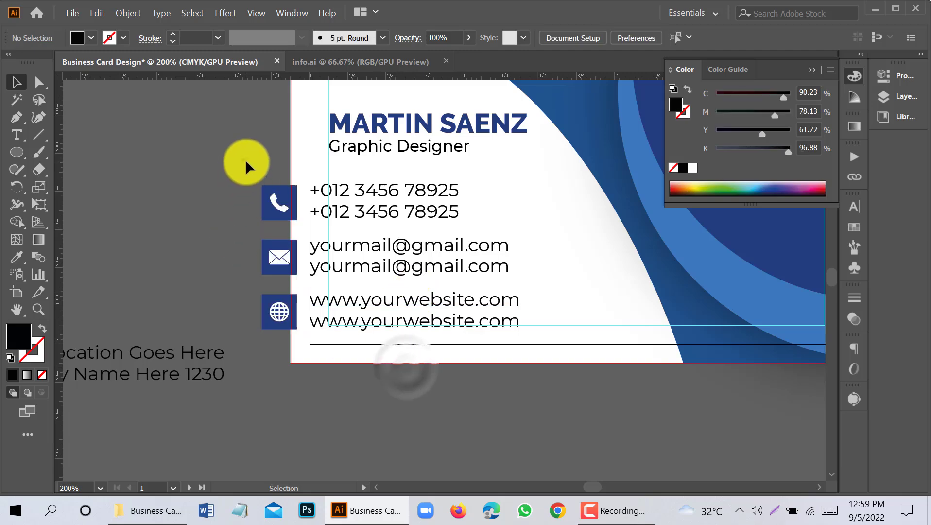
Step: Move the contact icons and text together onto the first card, with the icons on the left safe-area guide below the job title
left_click_drag(245, 159, 408, 393)
left_click(408, 394)
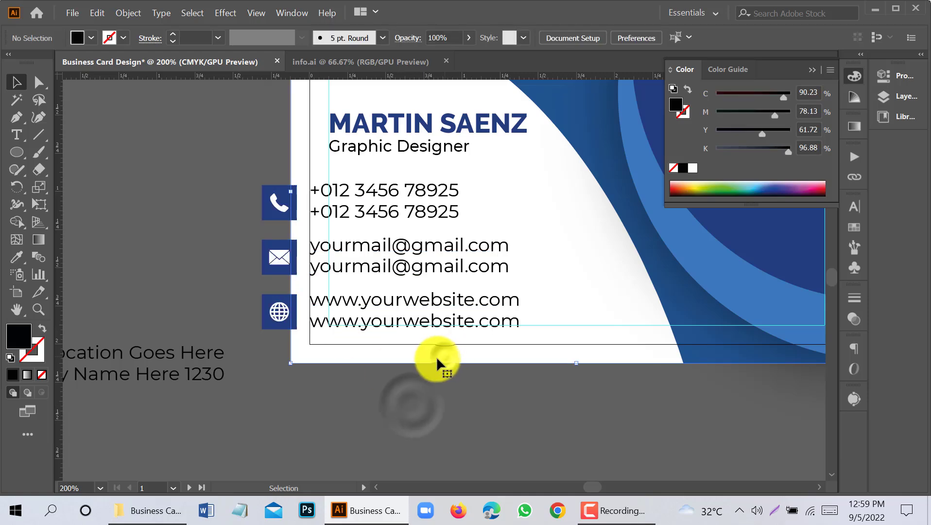
scroll(436, 356, "up", 1)
scroll(432, 355, "down", 1)
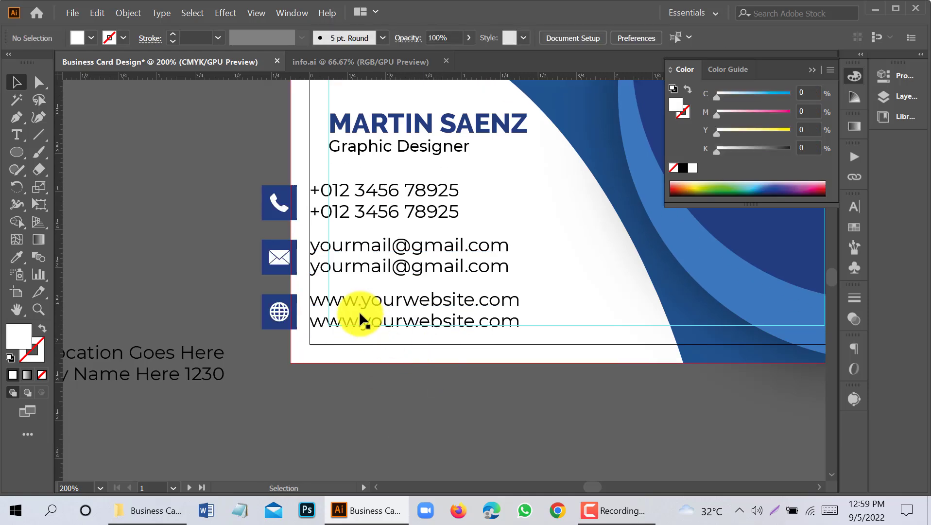
scroll(357, 311, "down", 1)
key("space")
left_click_drag(530, 380, 427, 391)
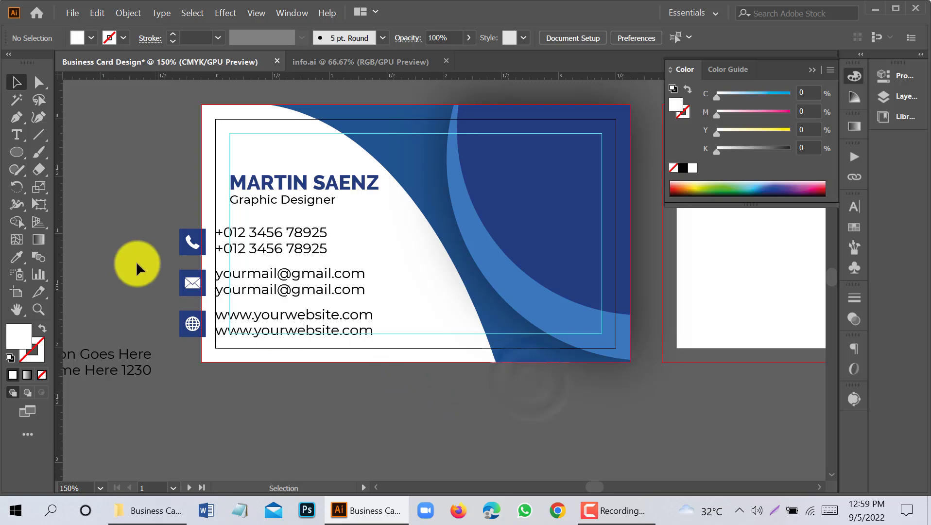
left_click_drag(195, 284, 275, 335)
left_click_drag(317, 277, 367, 270)
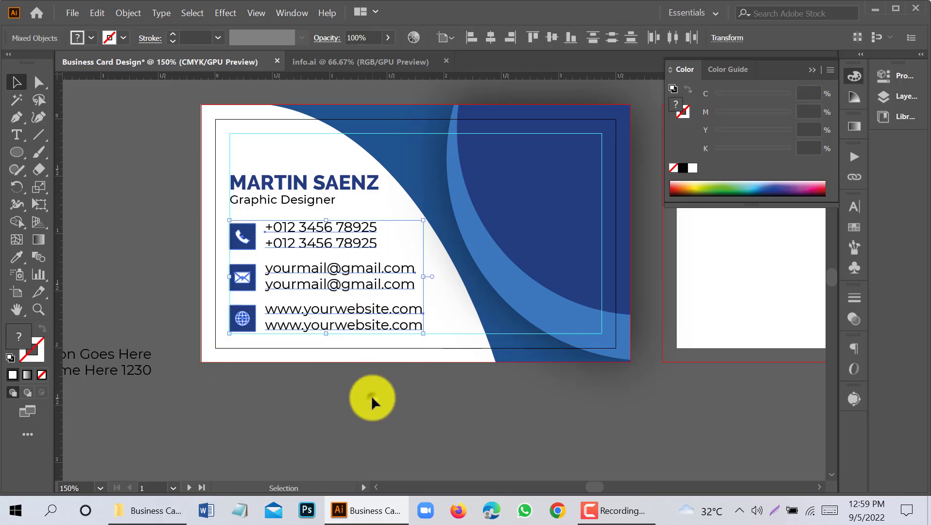
left_click(370, 396)
Step: Place qr_code_PNG6.png from the Business Card design folder on the dark blue area of the first card
scroll(335, 363, "down", 2)
scroll(335, 364, "down", 3)
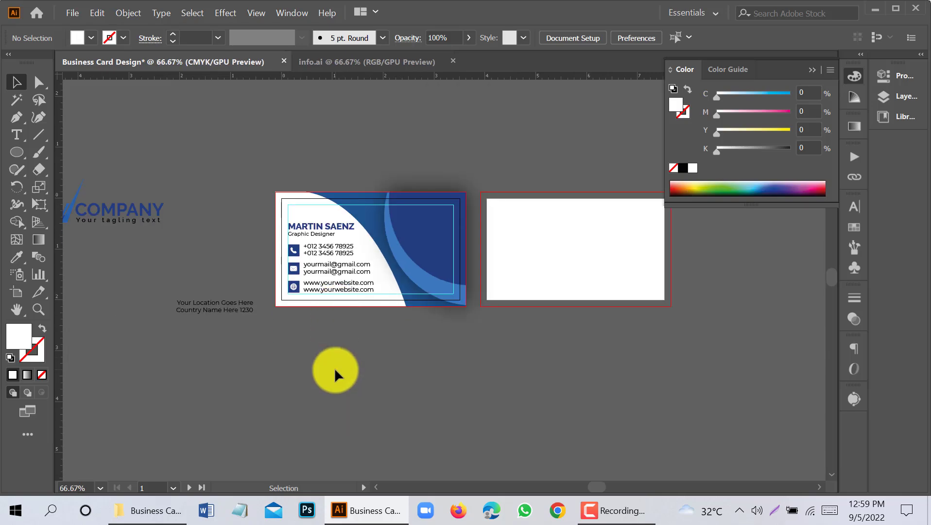
left_click_drag(375, 366, 361, 348)
scroll(334, 331, "down", 1)
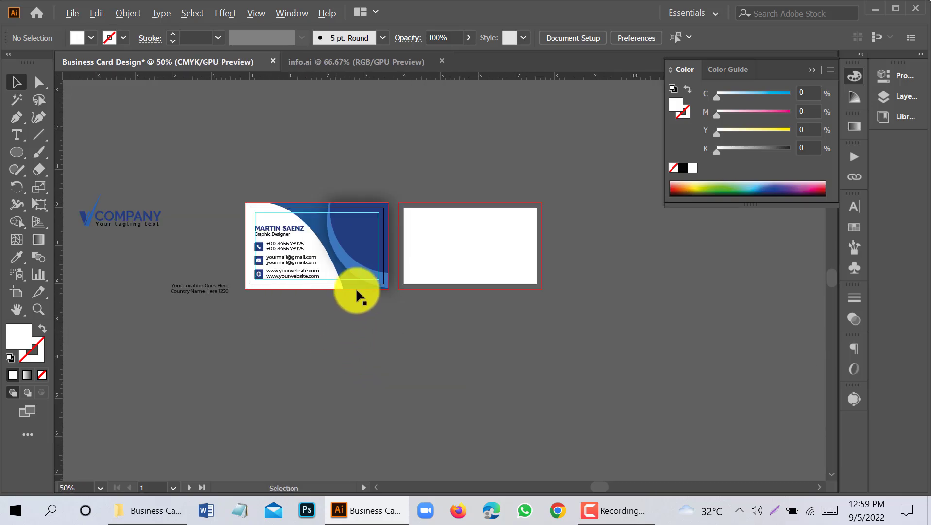
scroll(359, 273, "up", 1)
scroll(357, 271, "up", 1)
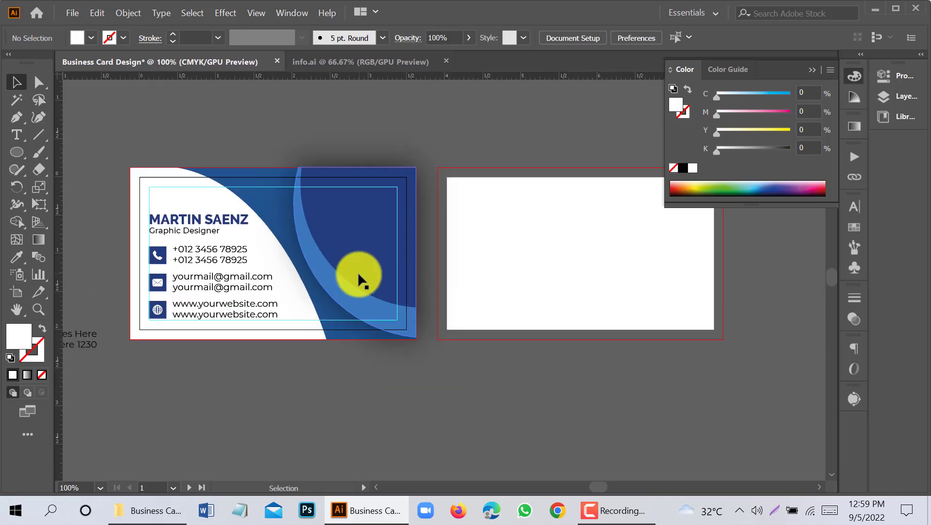
left_click(73, 13)
left_click(106, 231)
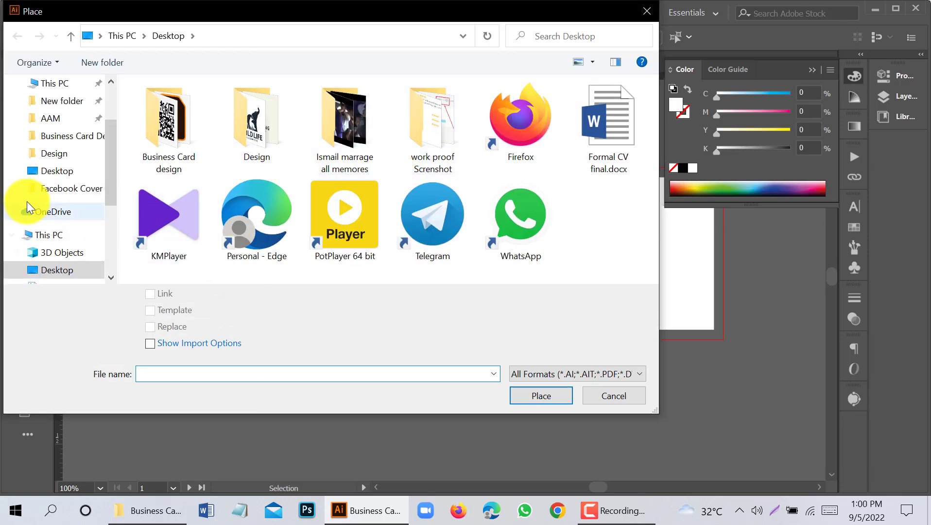
double_click(159, 154)
left_click(260, 115)
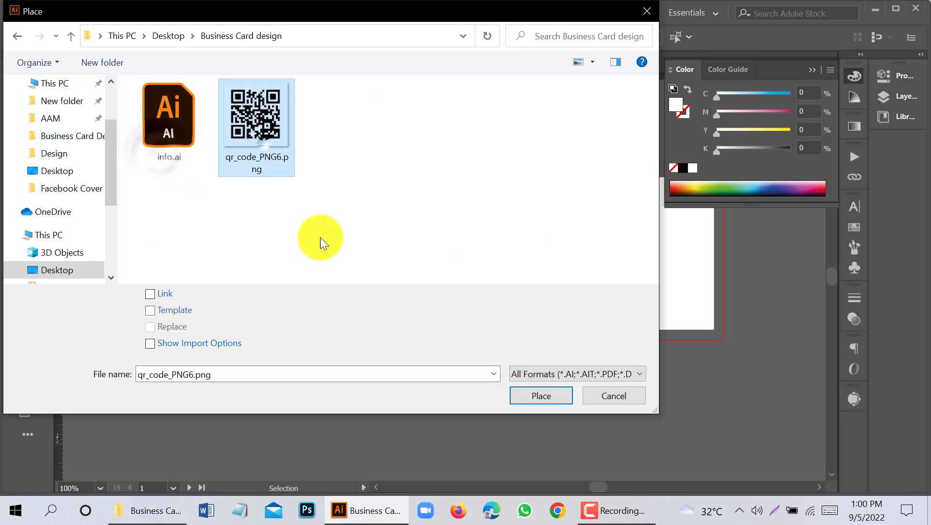
left_click(522, 396)
scroll(334, 204, "up", 1)
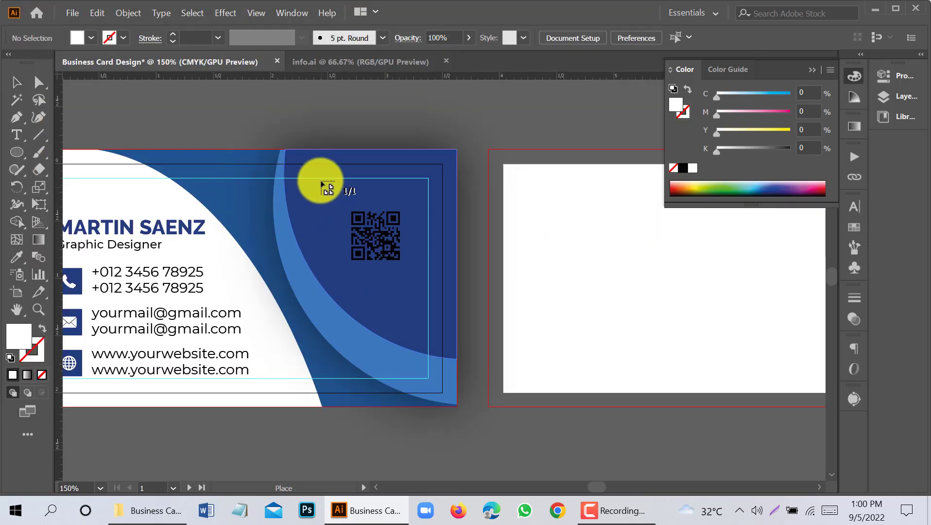
left_click_drag(322, 181, 424, 312)
Step: Enlarge the QR code slightly and nudge it right toward the upper-right corner of the first card's safe area
scroll(423, 273, "up", 2)
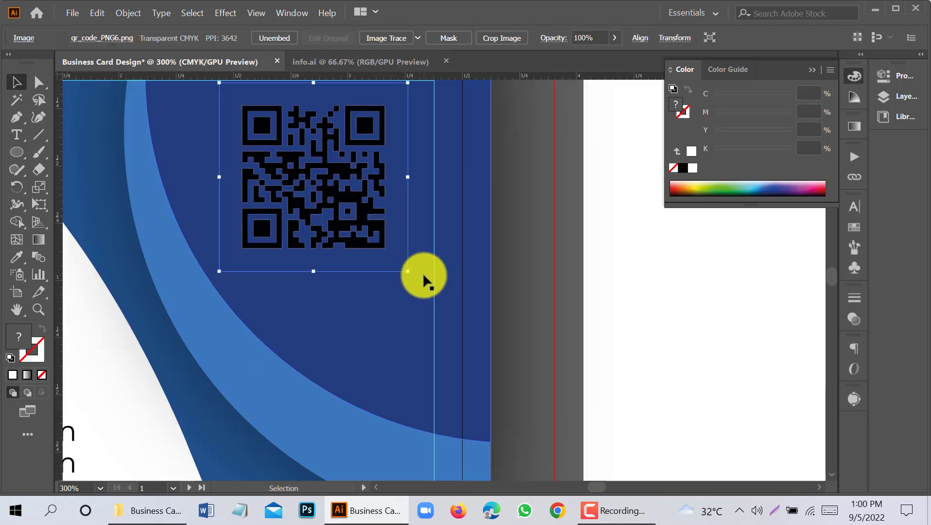
scroll(423, 276, "up", 1)
left_click_drag(410, 116, 445, 99)
key("Right")
key("Right")
key("Right")
key("Right")
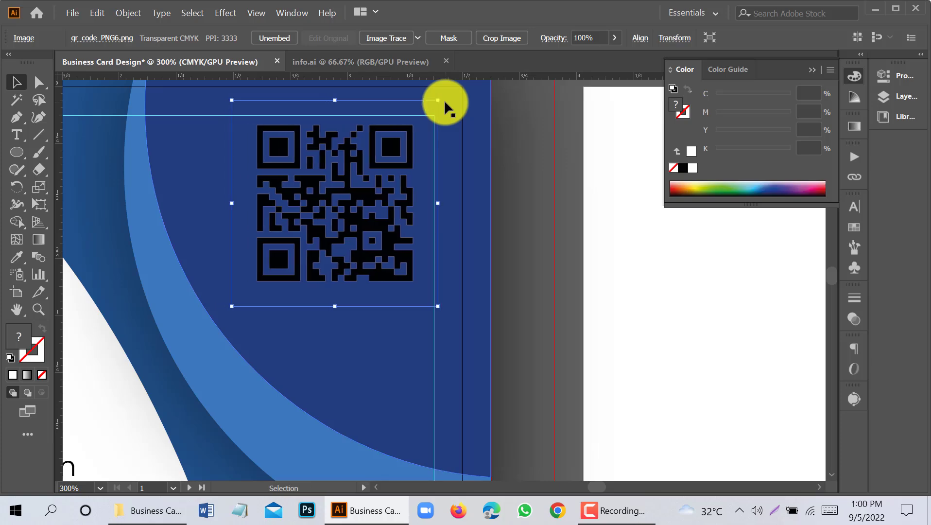
left_click(533, 138)
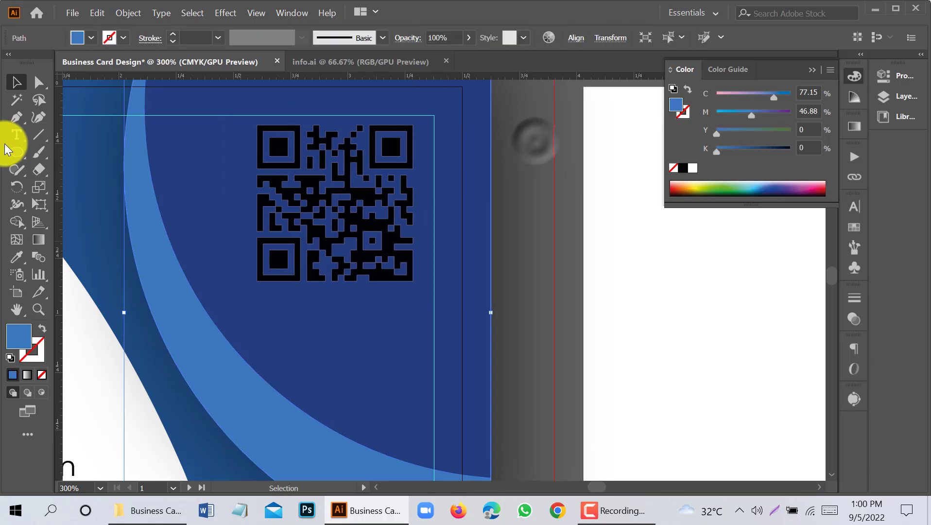
Step: Draw a square covering the QR code with a small margin and fill it with white sampled from the second card
left_click_drag(17, 152, 61, 152)
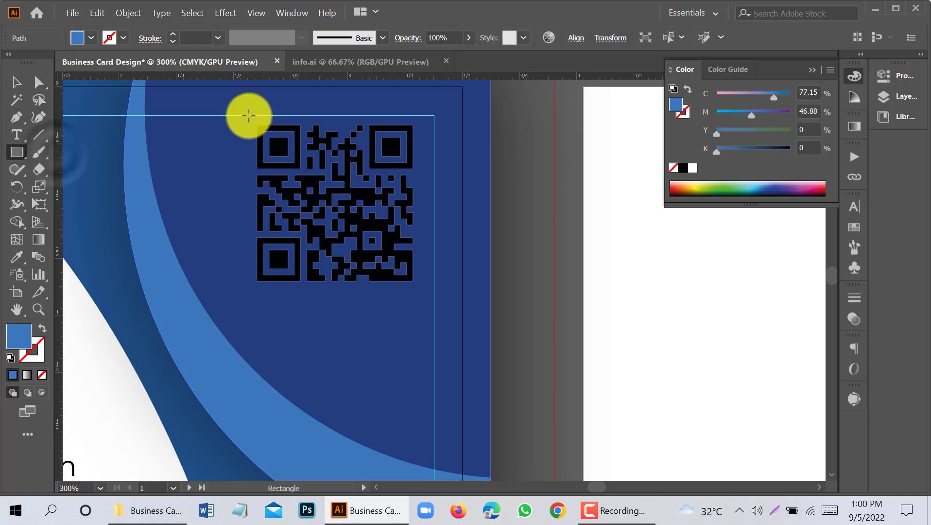
left_click_drag(248, 115, 418, 289)
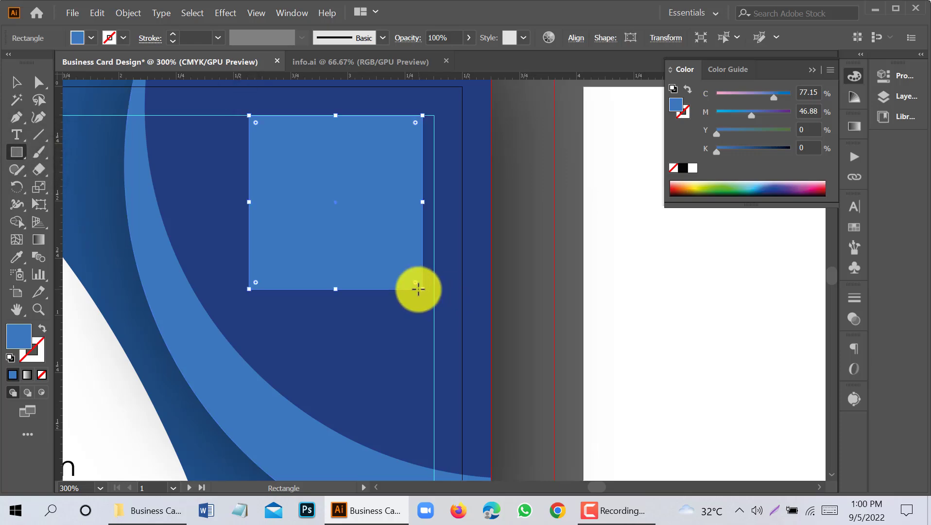
left_click(17, 256)
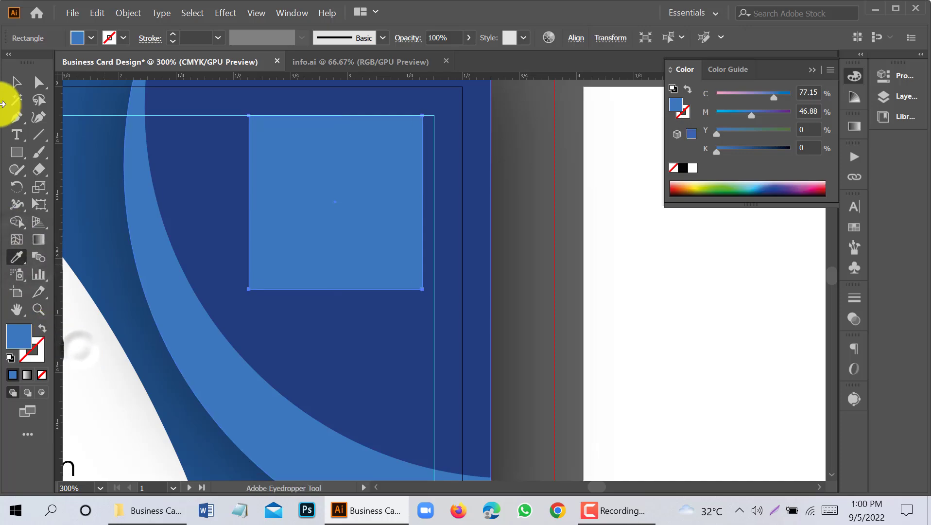
left_click(726, 359)
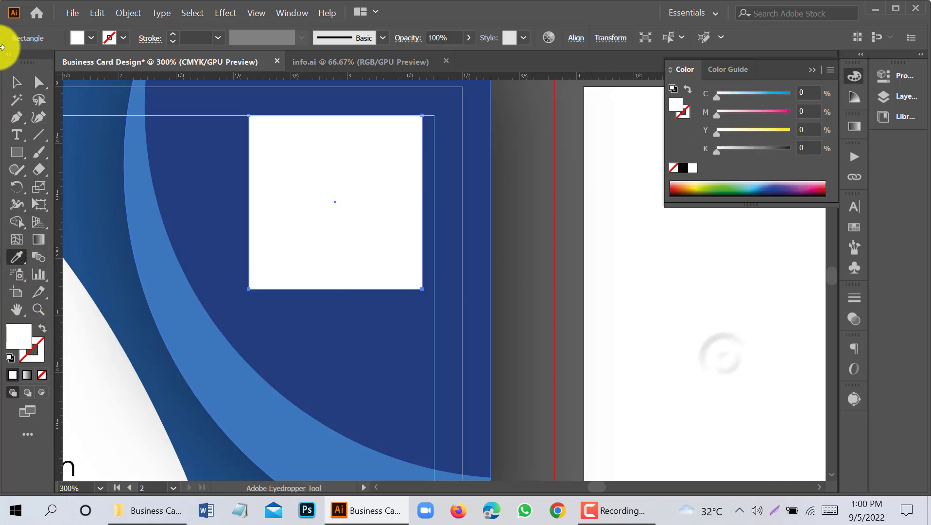
Step: Send the white square behind the QR code and deselect everything
left_click(17, 82)
key("ctrl+[")
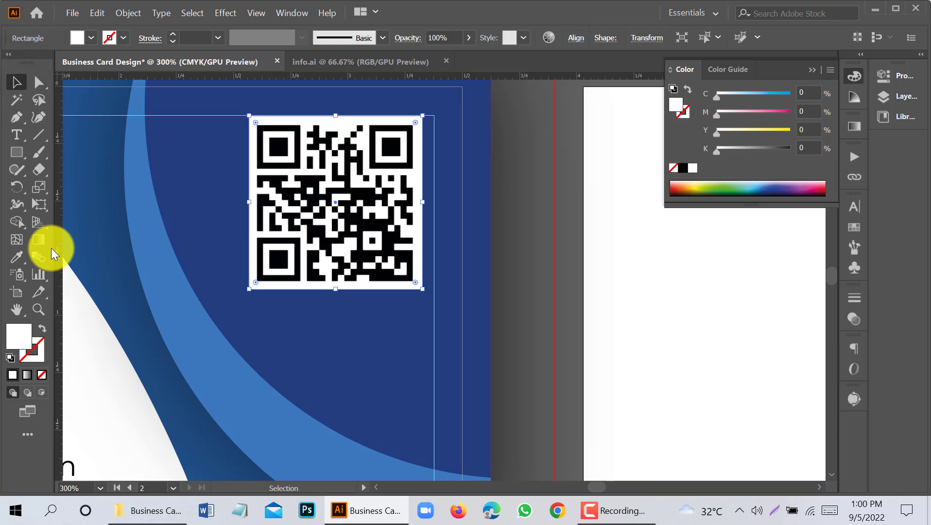
left_click(528, 293)
scroll(531, 292, "down", 1)
scroll(530, 292, "down", 2)
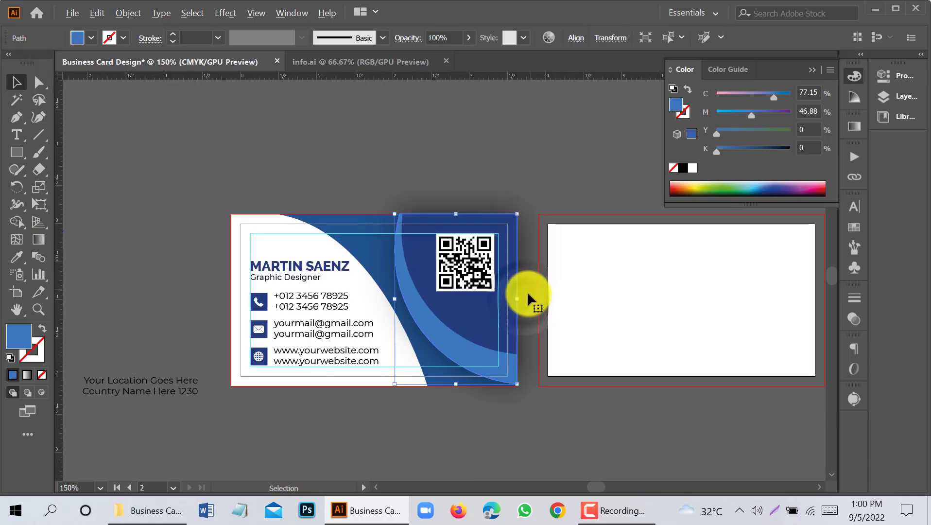
left_click(518, 421)
scroll(517, 419, "down", 1)
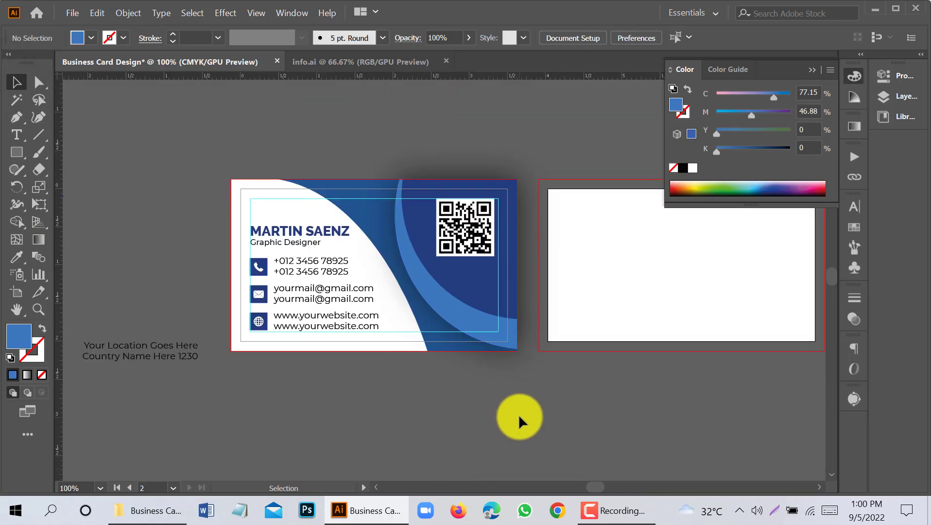
Step: Duplicate the first card's dark blue curved shape with a slight offset up and to the right
scroll(518, 419, "down", 1)
scroll(525, 233, "up", 1)
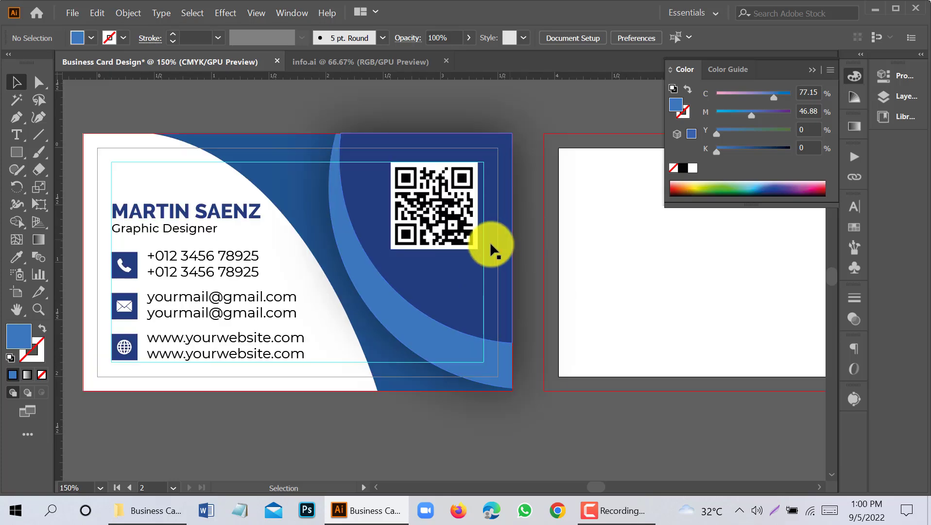
scroll(490, 243, "up", 1)
left_click(462, 309)
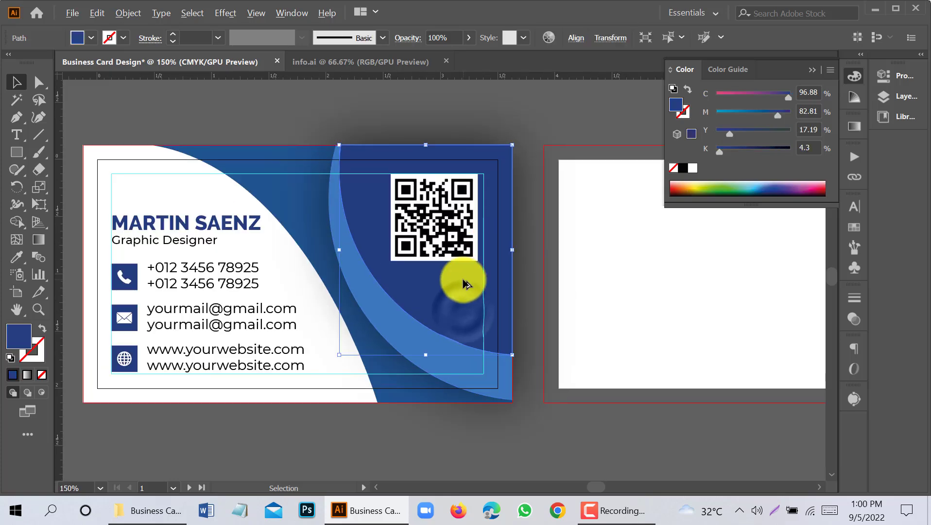
scroll(462, 284, "up", 1)
left_click_drag(443, 294, 448, 291)
key("ctrl+z")
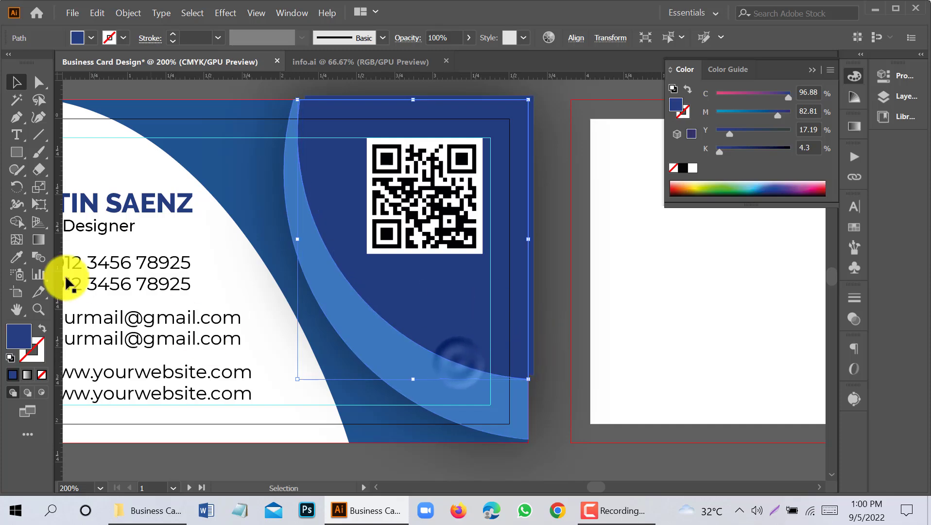
Step: Set the fill of the lower dark blue curved shape to the darker navy #243460 and deselect it
double_click(16, 328)
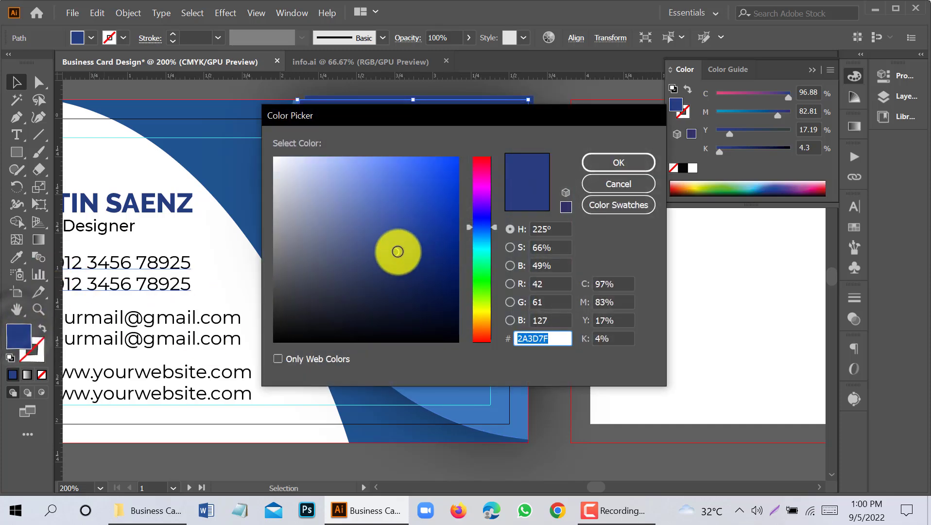
left_click_drag(395, 256, 392, 270)
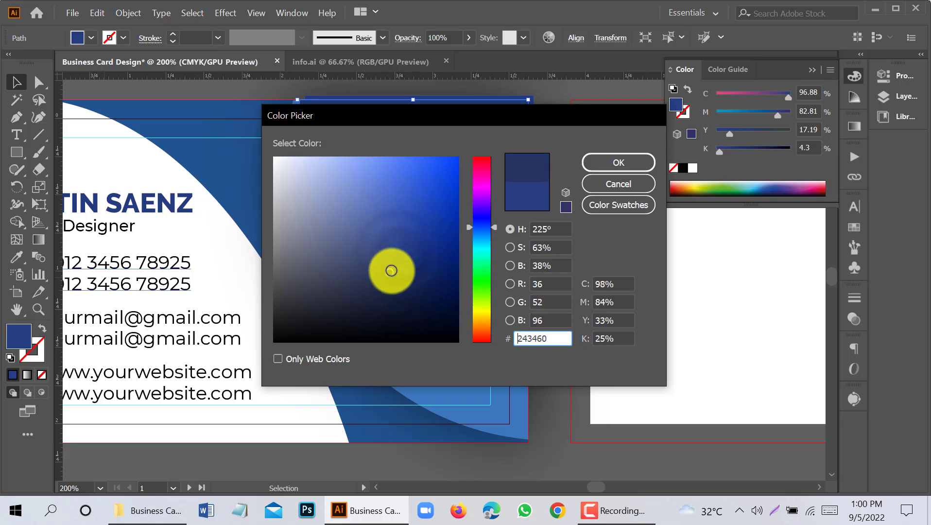
left_click(585, 163)
left_click(544, 280)
scroll(563, 271, "down", 1)
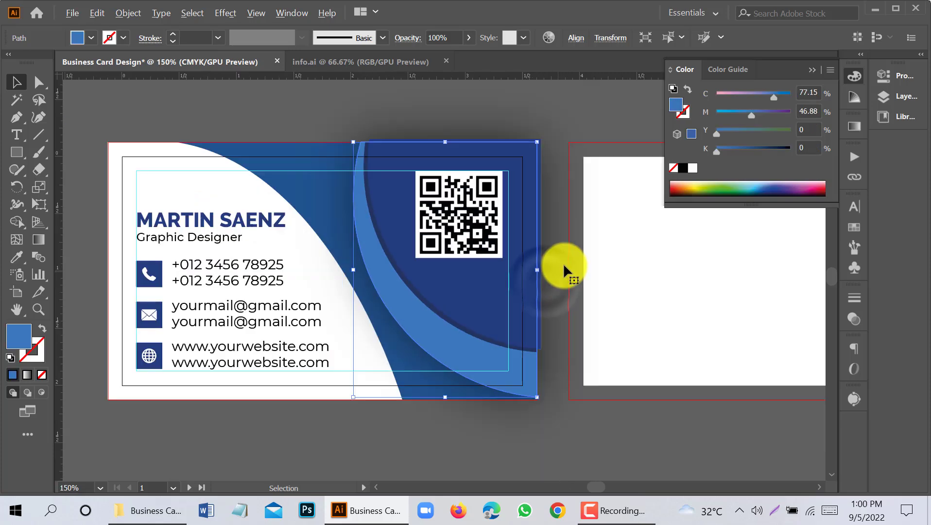
scroll(563, 253, "up", 1)
scroll(559, 165, "up", 2)
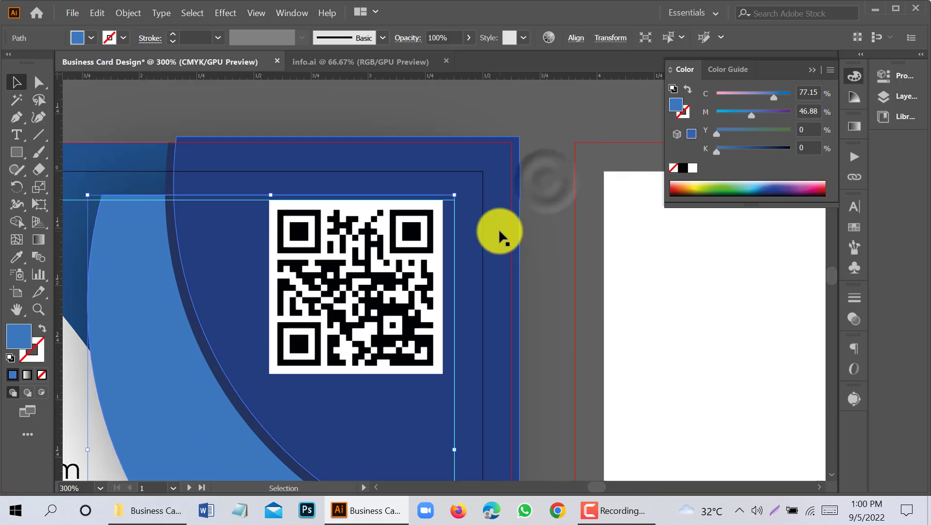
scroll(545, 229, "down", 2)
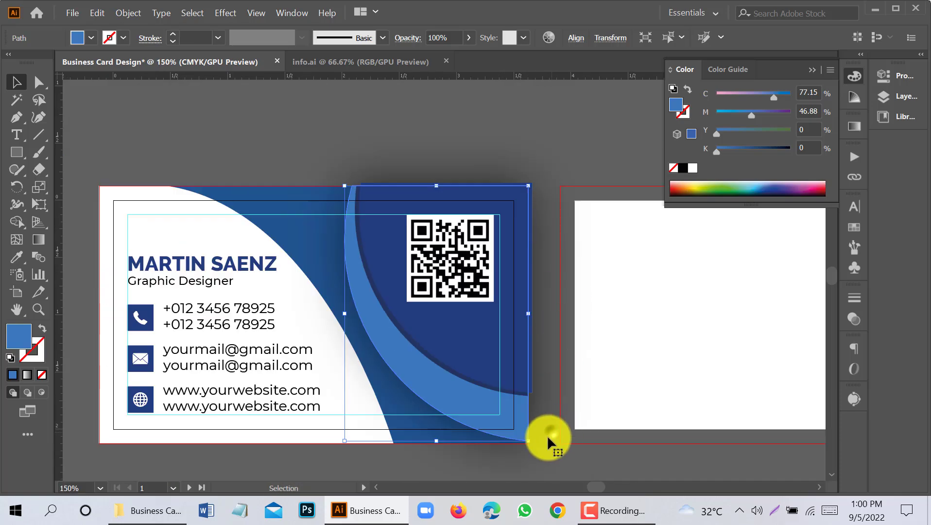
left_click(547, 121)
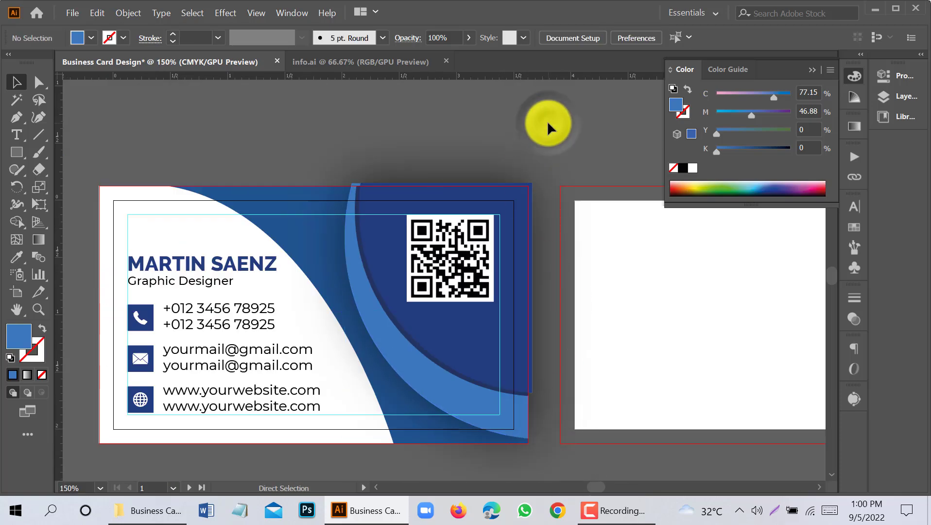
Step: Unlock all objects, select the first card's background and curved shapes, and trim the part overhanging the right bleed edge with Shape Builder
key("ctrl+alt+2")
left_click(554, 116)
left_click_drag(559, 138, 401, 237)
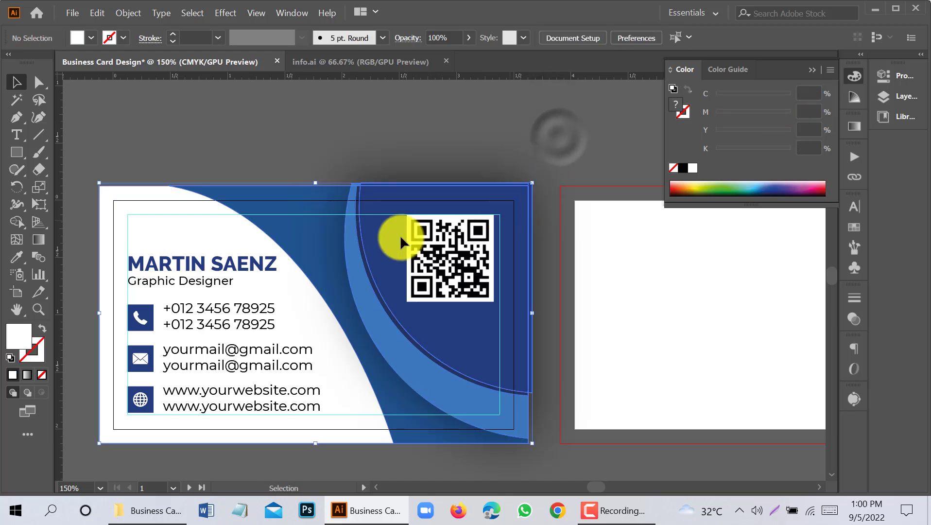
left_click(16, 222)
scroll(559, 267, "up", 2)
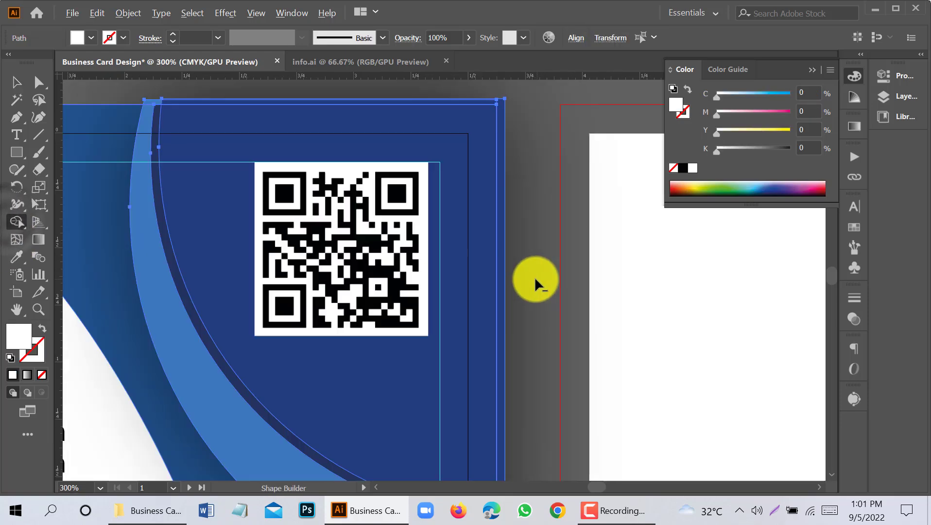
left_click(498, 290, "alt")
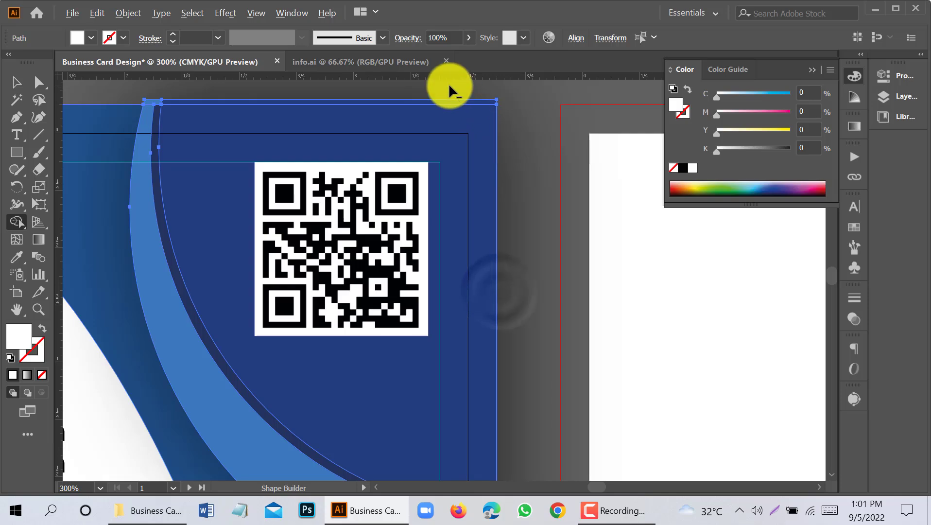
Step: Trim the remaining curve overhang above the first card's top bleed edge with Shape Builder and deselect the shapes
scroll(450, 87, "up", 1)
scroll(520, 103, "down", 2)
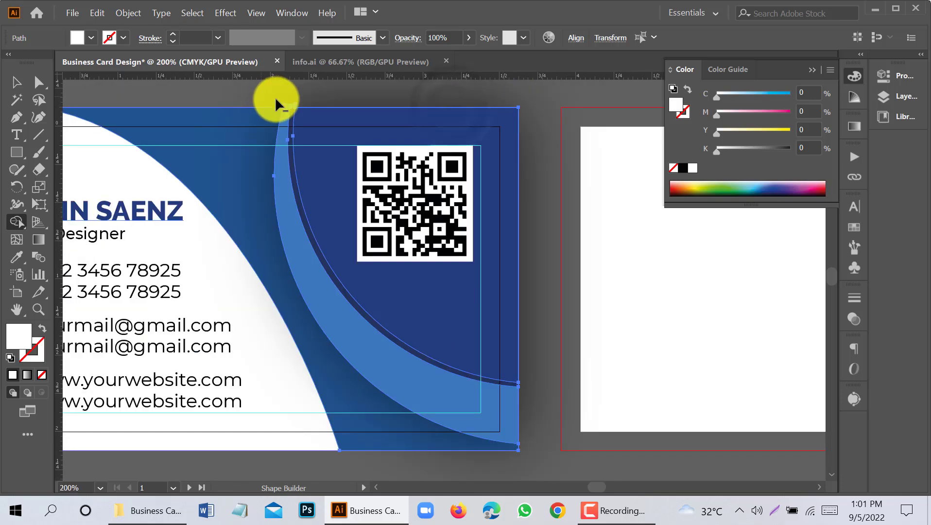
scroll(292, 105, "up", 6)
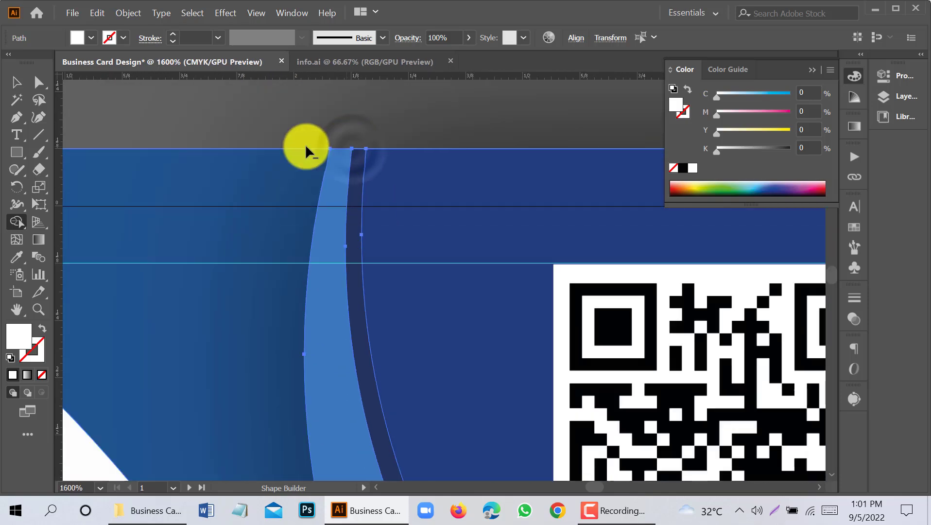
left_click(16, 82)
scroll(208, 118, "down", 6)
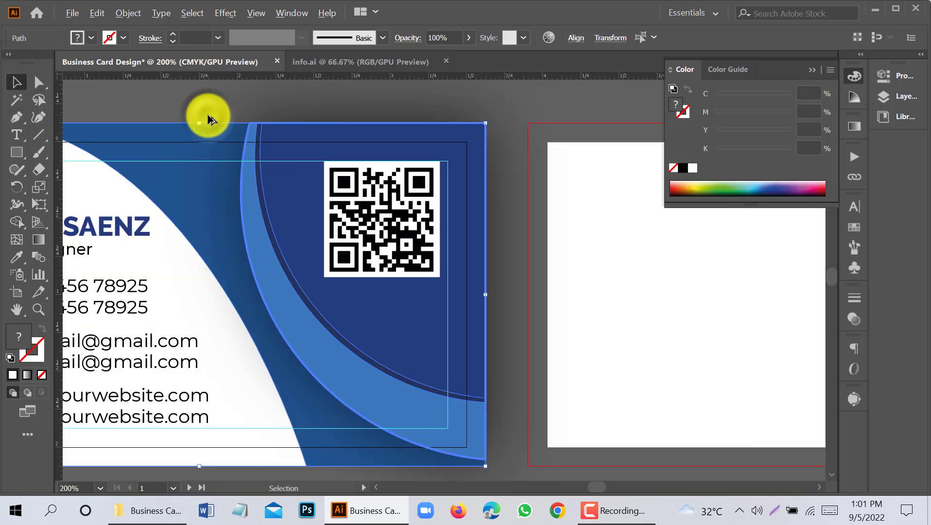
scroll(208, 118, "down", 2)
left_click(386, 369)
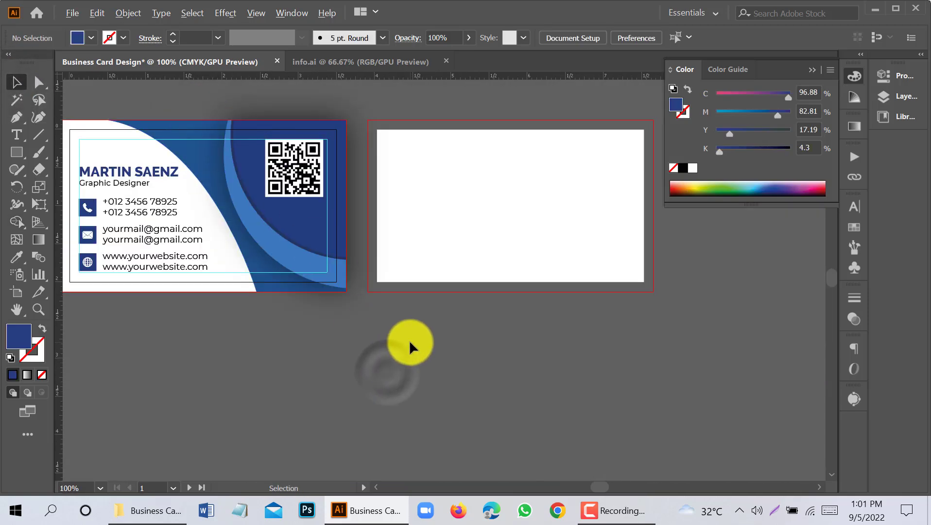
Step: Draw a 3.5 x 2 in rectangle on the second card
scroll(410, 340, "down", 1)
left_click_drag(440, 347, 403, 298)
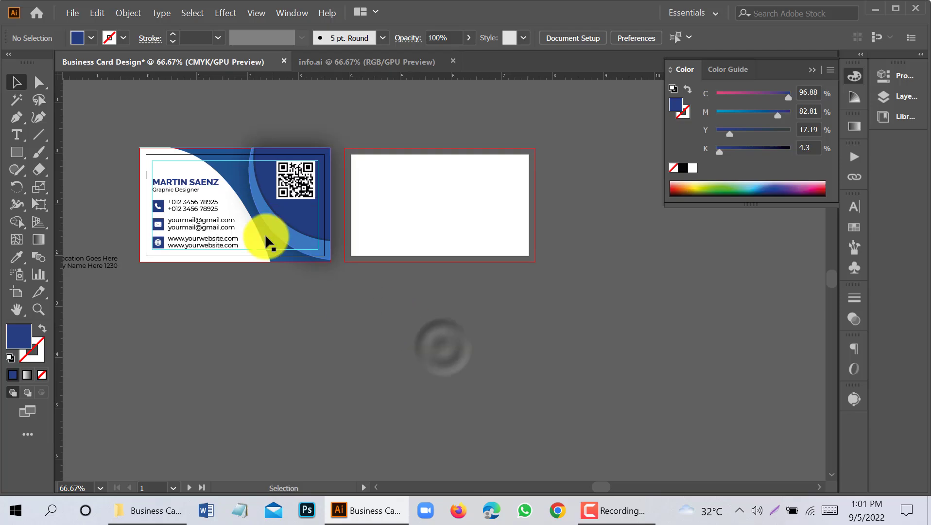
scroll(257, 243, "up", 1)
scroll(350, 286, "up", 1)
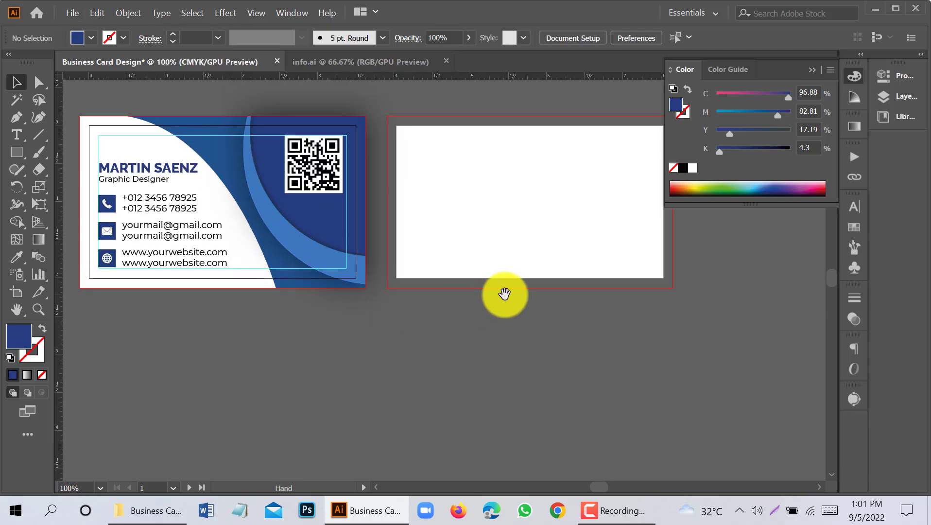
left_click_drag(504, 293, 424, 308)
left_click(811, 70)
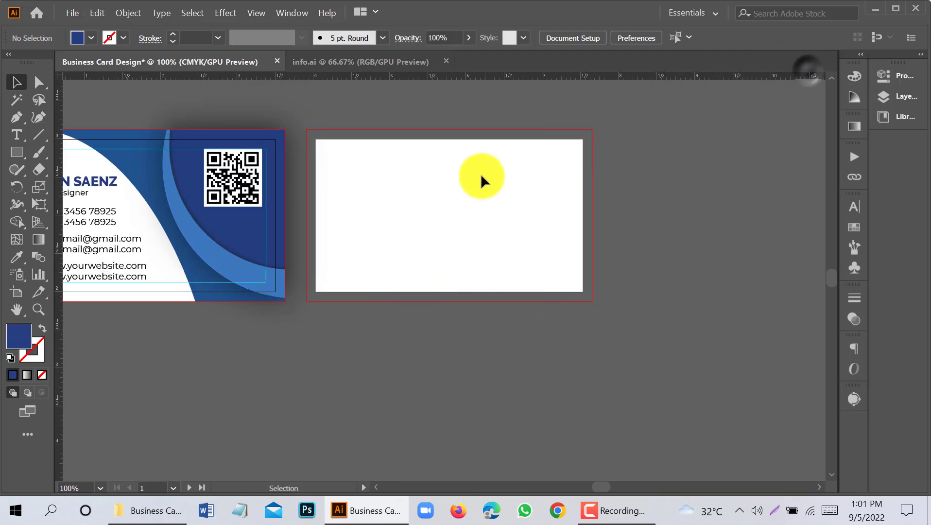
left_click(14, 154)
left_click(428, 198)
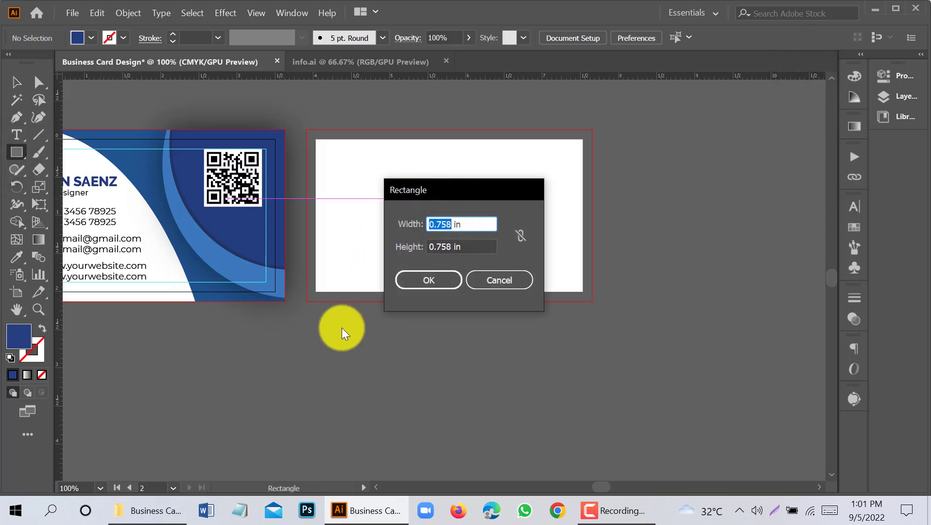
type("3.5")
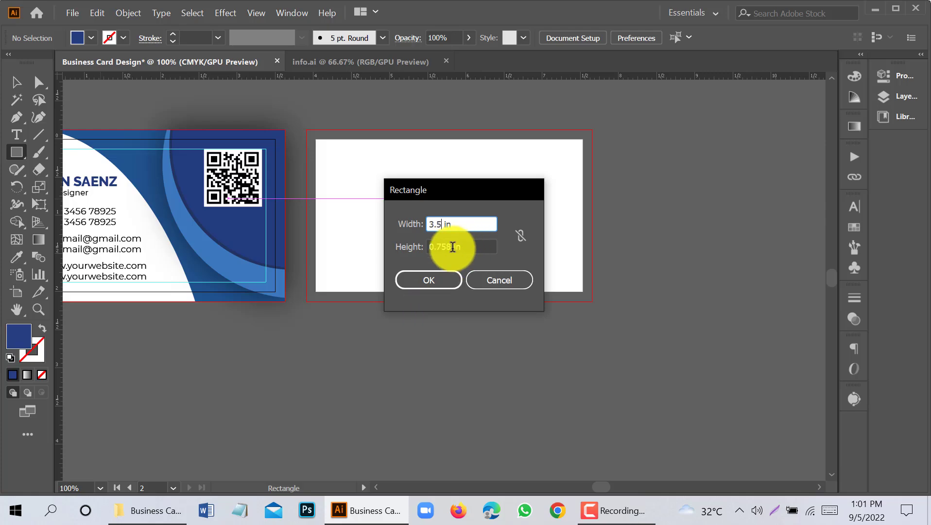
key("Tab")
type("2")
left_click(437, 280)
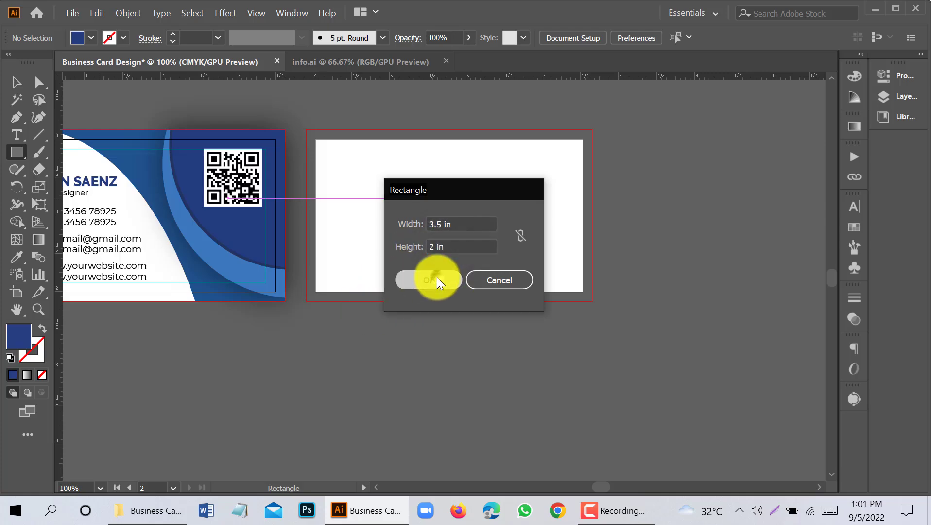
Step: Center the rectangle horizontally and vertically on the second artboard
left_click(573, 38)
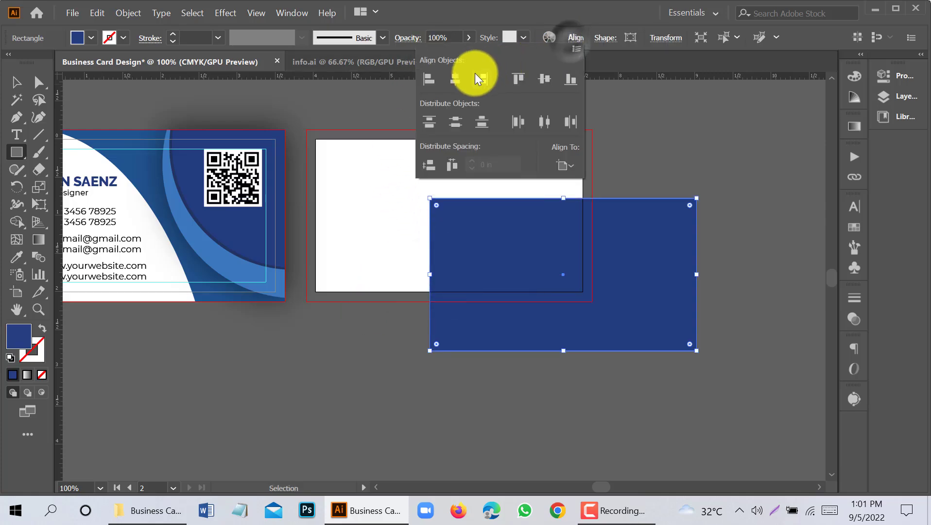
left_click(462, 79)
left_click(545, 79)
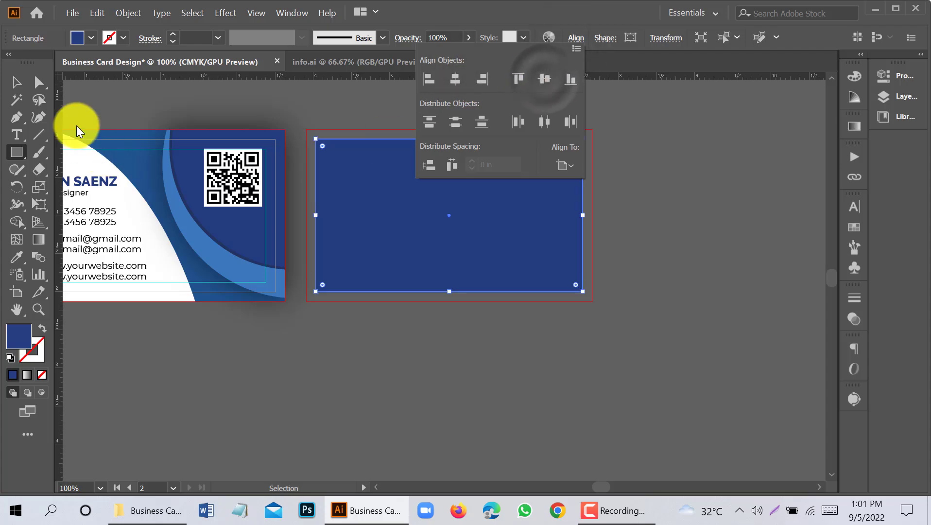
Step: Offset the second card's rectangle by -0.125 in and convert the inner rectangle into guides
left_click(128, 13)
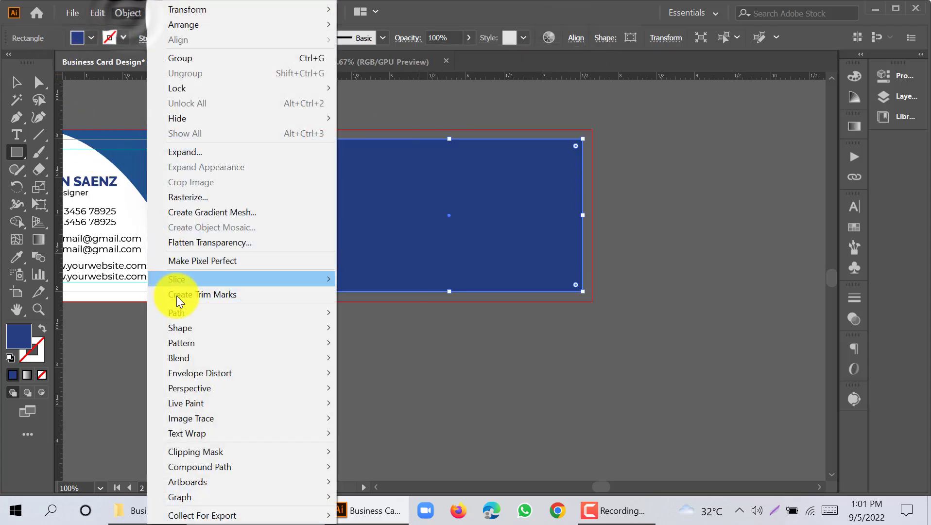
mouse_move(183, 314)
left_click(379, 361)
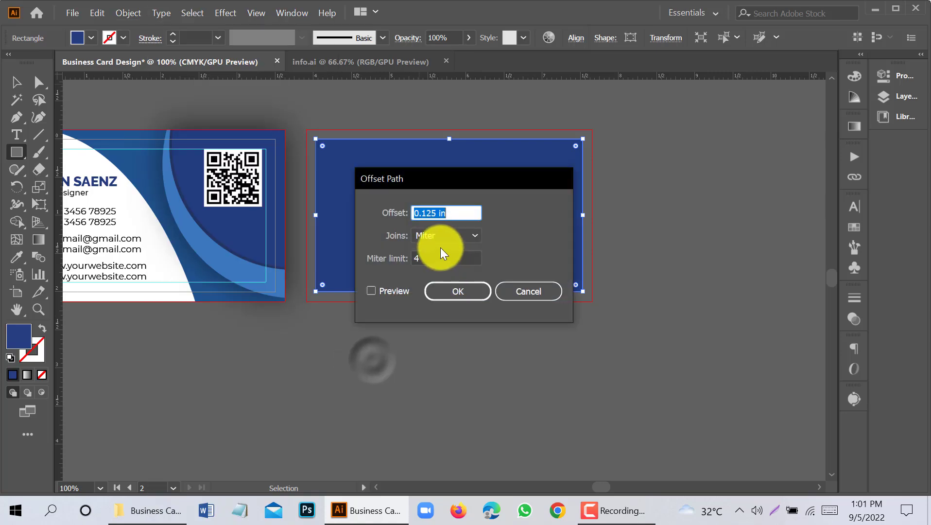
left_click(413, 214)
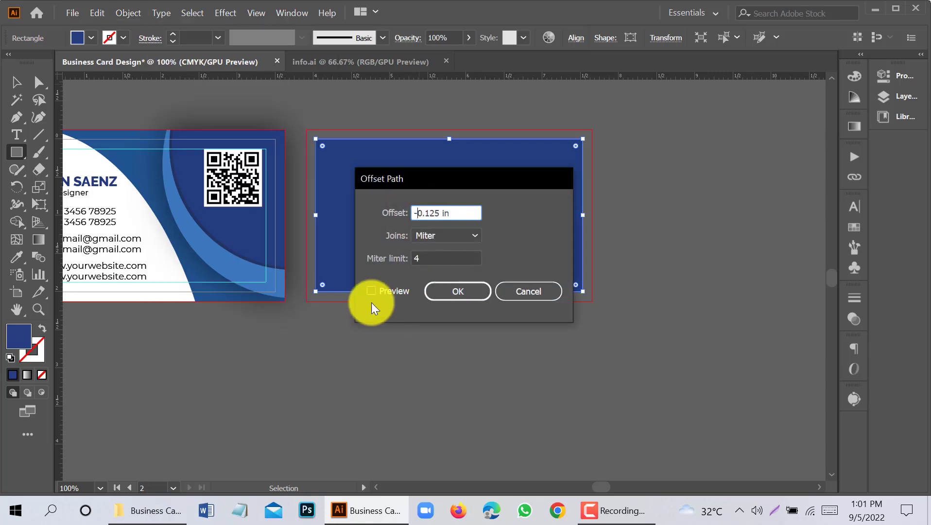
type("-")
left_click(373, 291)
left_click(440, 294)
right_click(522, 183)
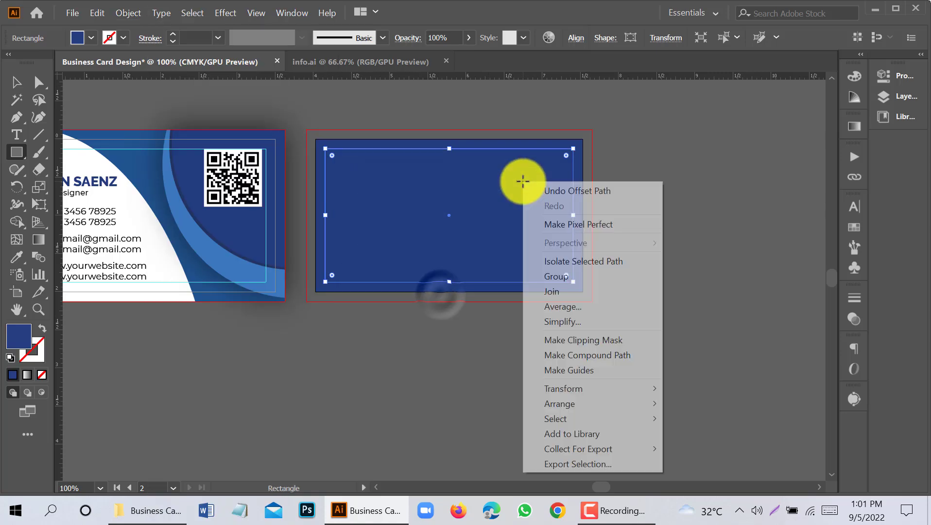
left_click(579, 369)
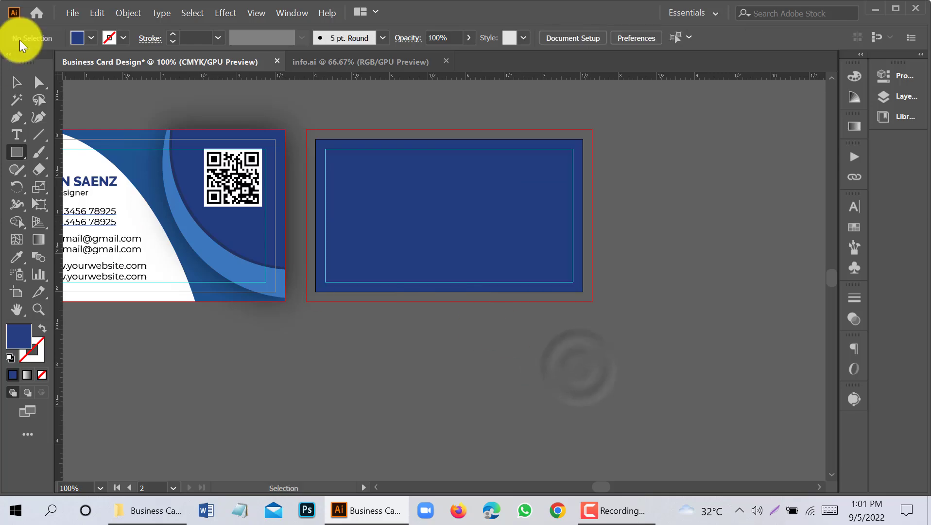
Step: Offset the second card's rectangle outward by 0.125 in to reach the bleed edge
left_click(16, 81)
left_click(338, 170)
left_click(128, 13)
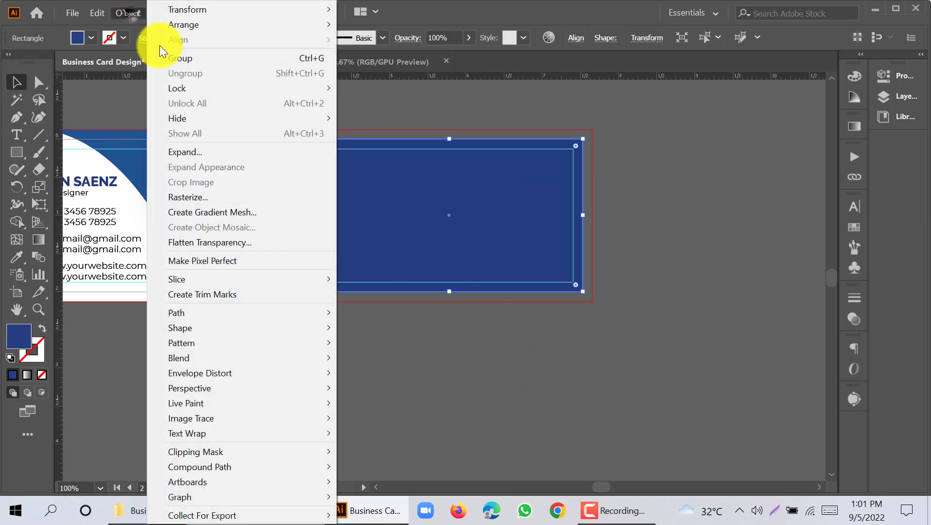
mouse_move(242, 313)
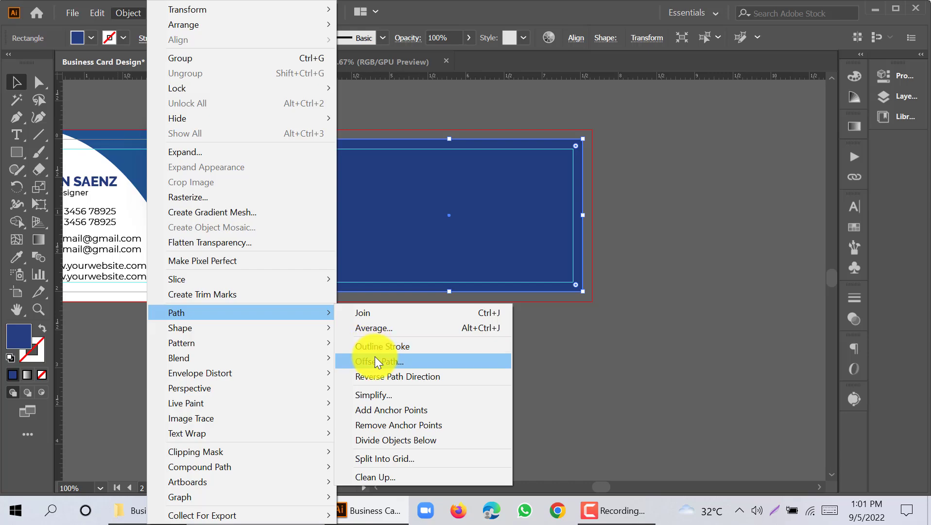
left_click(374, 360)
left_click(418, 211)
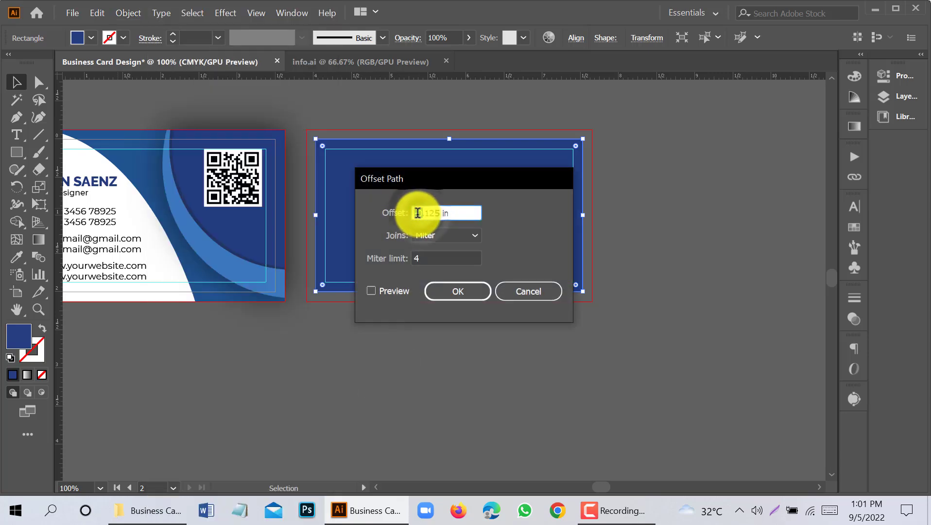
left_click_drag(420, 213, 401, 215)
key("BackSpace")
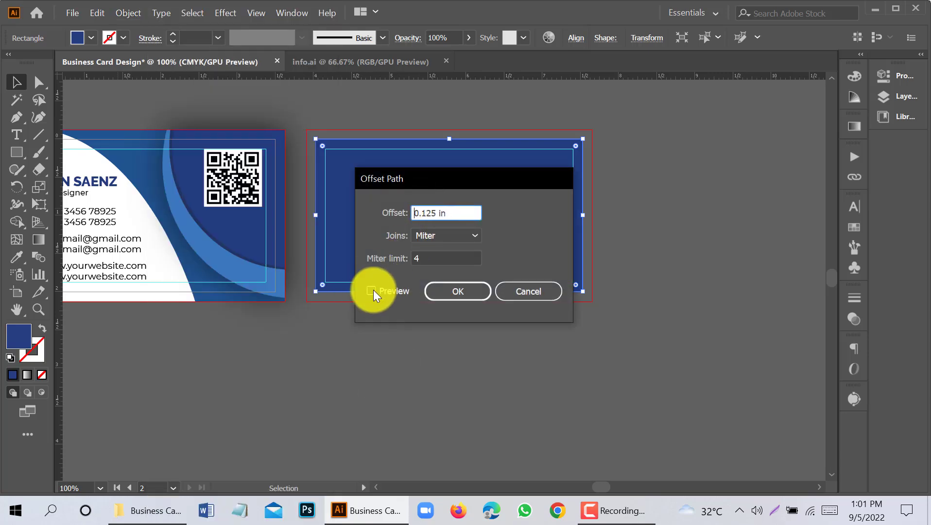
left_click(372, 291)
left_click(434, 291)
Step: Delete the original 3.5 x 2 in rectangle from the second card, keeping the bleed-size one
left_click(427, 327)
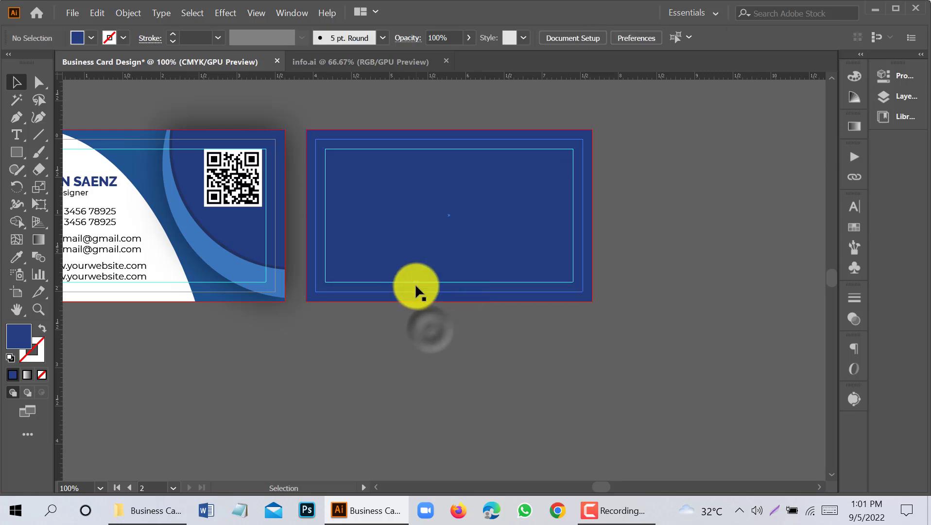
left_click(415, 282)
key("Delete")
Step: Fill the bleed-size rectangle on the second card with white sampled from the first card and deselect it
left_click(417, 276)
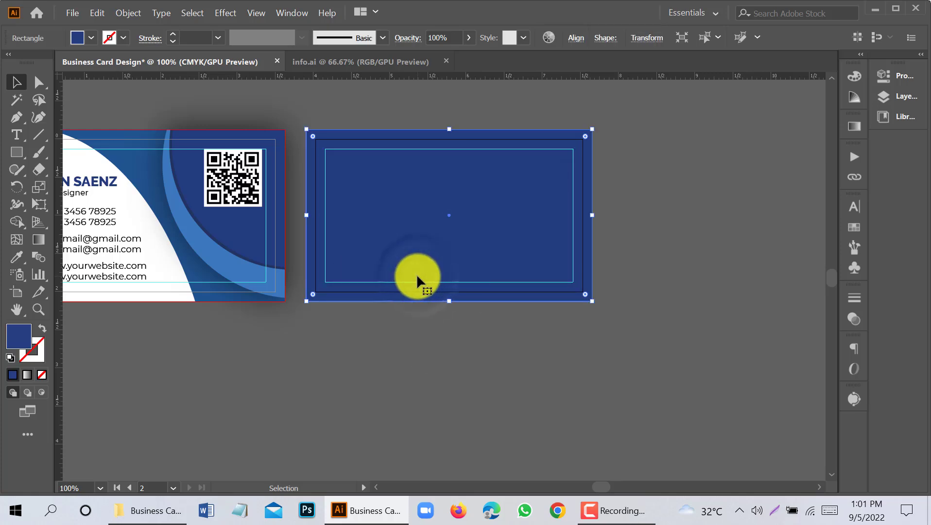
left_click(17, 257)
left_click(151, 300)
left_click(16, 82)
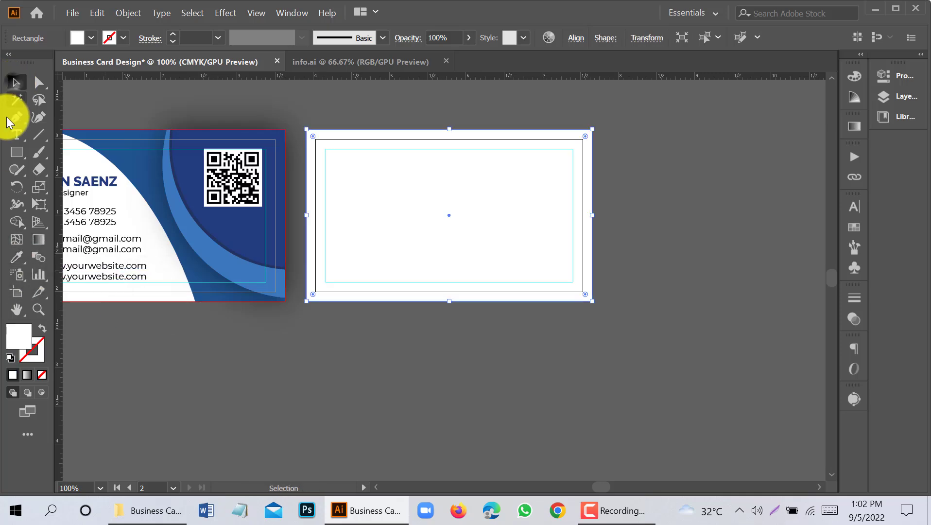
left_click(251, 352)
Step: Lock the first card's white background and group its blue curved shapes
left_click_drag(232, 336, 394, 334)
left_click(318, 274)
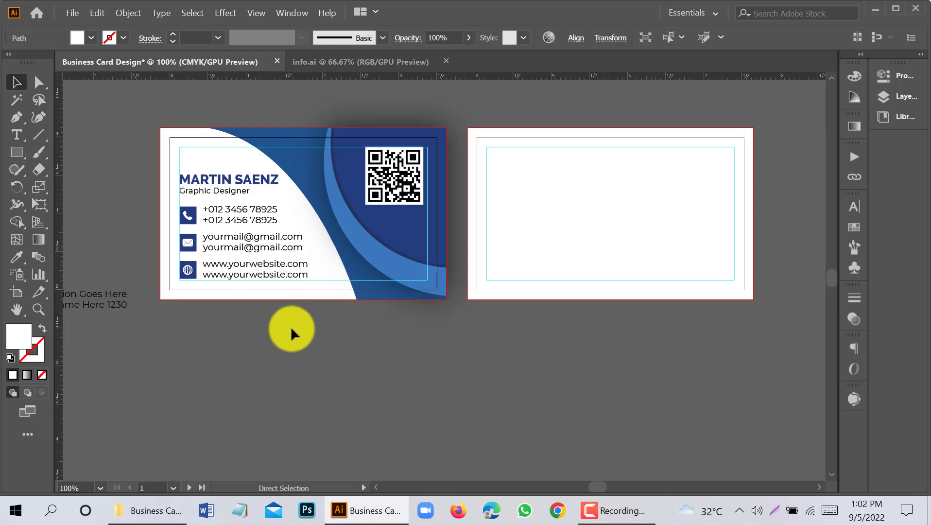
left_click(418, 314)
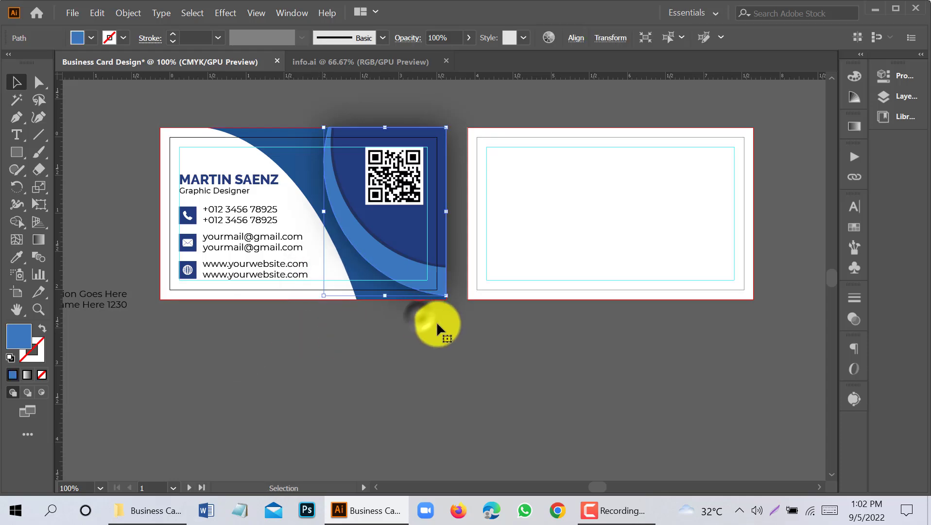
left_click(448, 370)
left_click(343, 242)
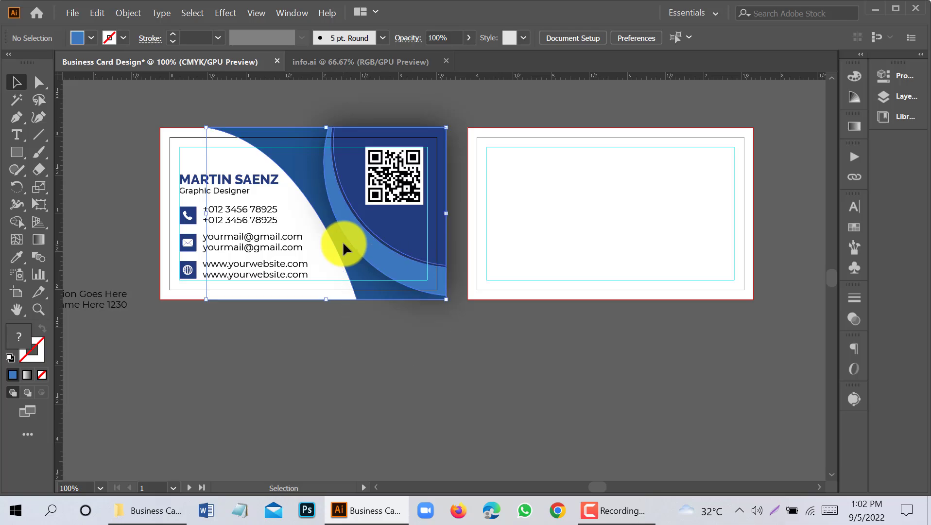
right_click(359, 244)
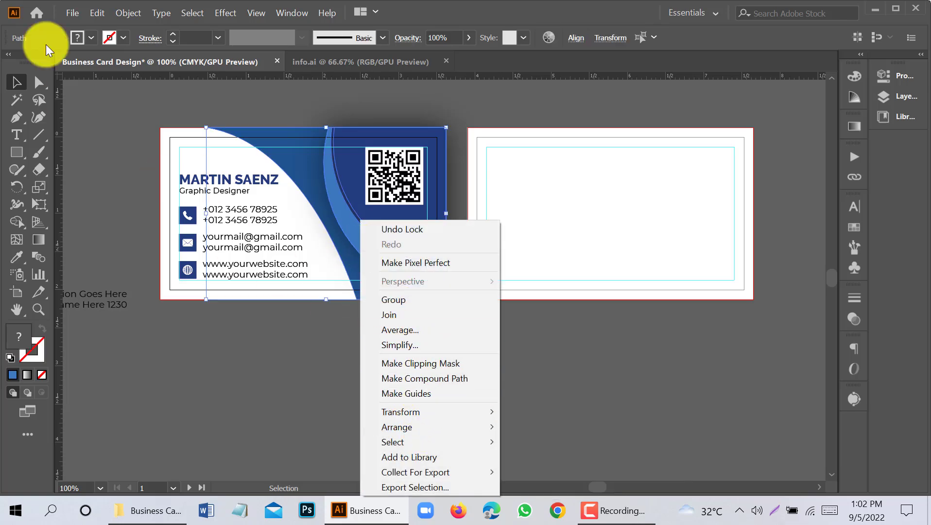
left_click(427, 300)
Step: Duplicate the grouped curves onto the second card, aligned to its right bleed edge, and bring the copy to the front
left_click_drag(375, 281, 674, 301)
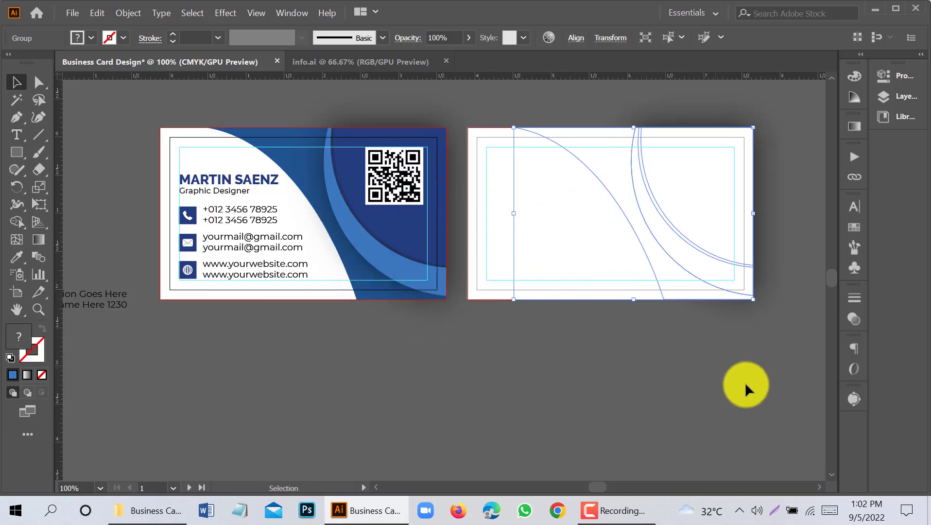
left_click_drag(721, 374, 578, 368)
right_click(540, 251)
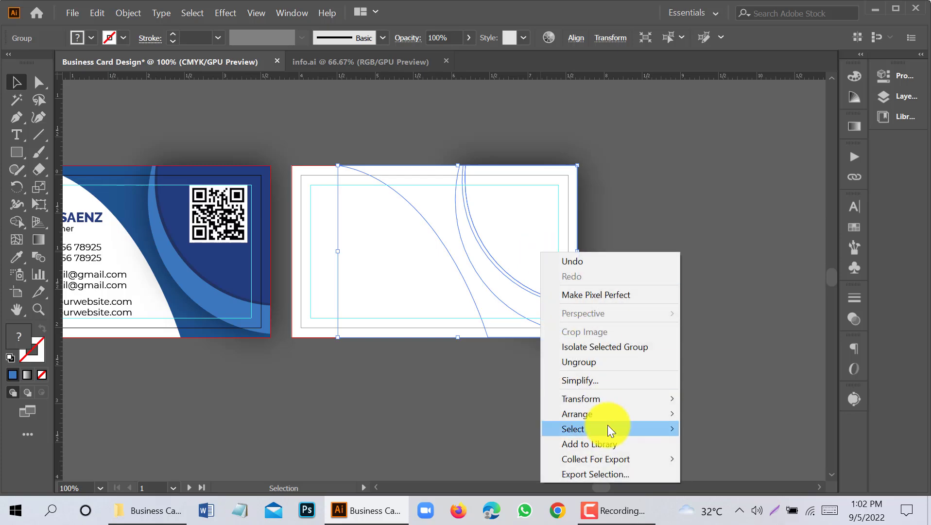
left_click(728, 409)
Step: Reflect the grouped blue curves on the second card across the horizontal axis and deselect them
right_click(538, 250)
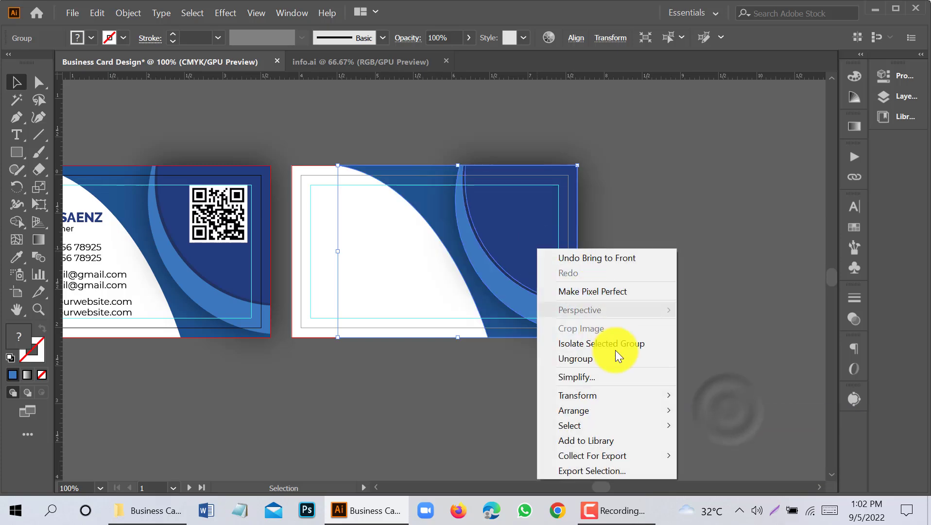
mouse_move(622, 394)
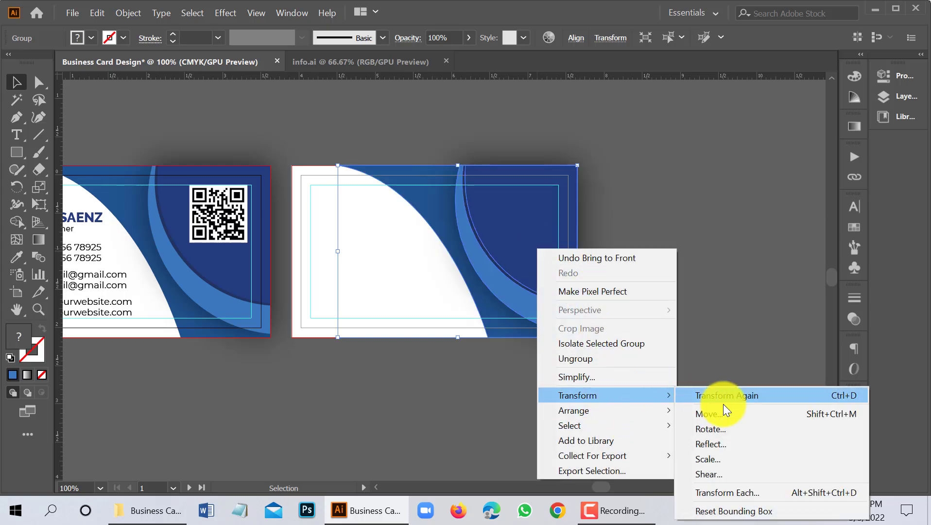
left_click(729, 443)
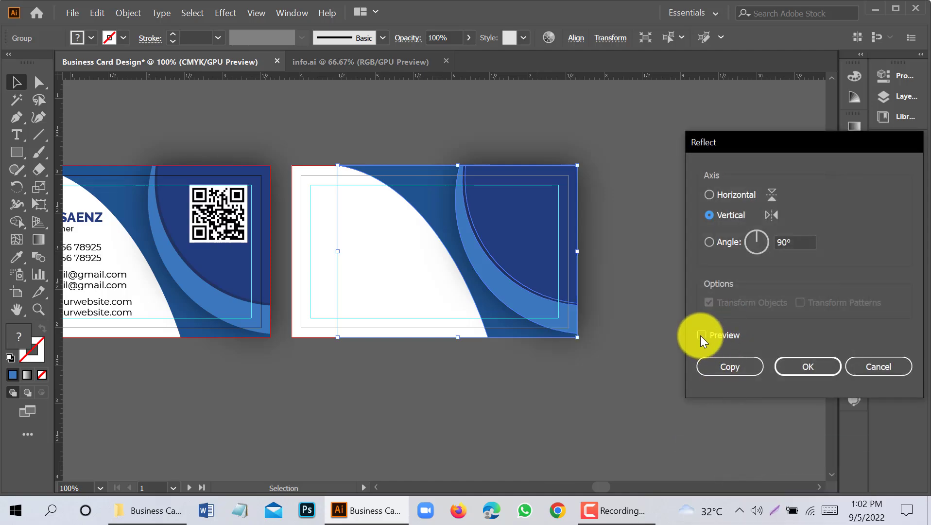
left_click(701, 335)
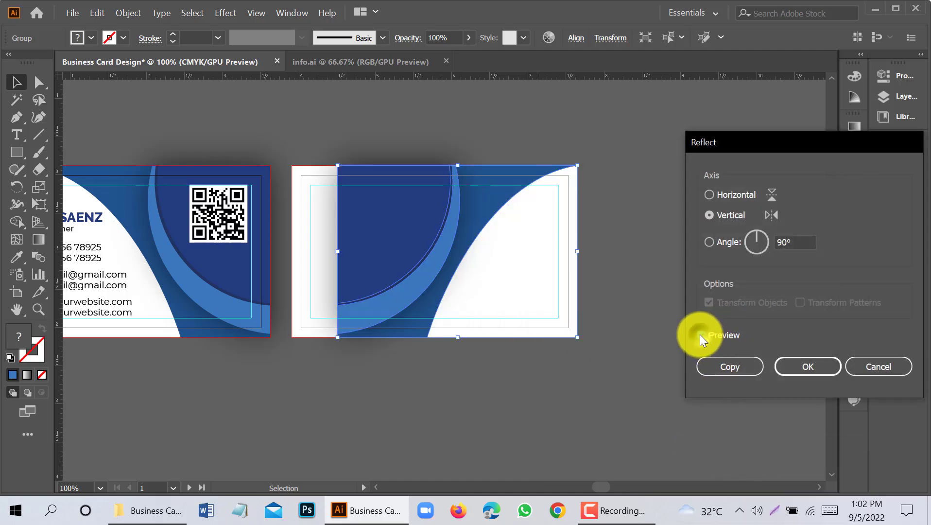
left_click(710, 194)
left_click(813, 376)
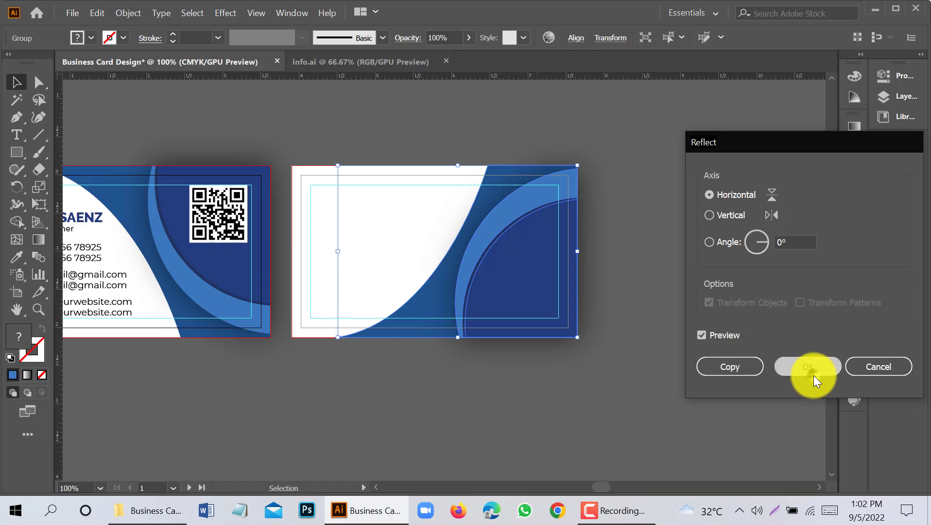
left_click(551, 389)
Step: Move the company logo onto the white area of the second card and bring it to the front
left_click_drag(424, 405, 561, 401)
scroll(340, 362, "down", 3)
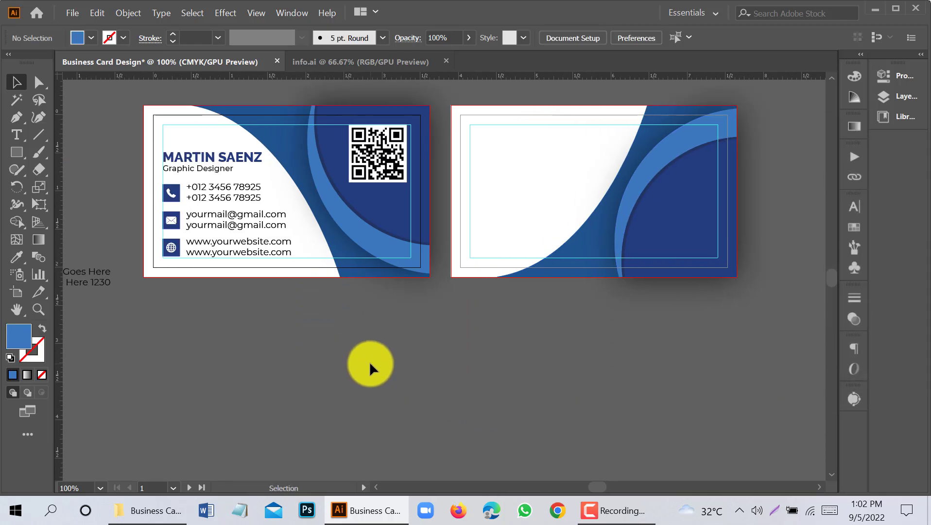
scroll(475, 338, "down", 2)
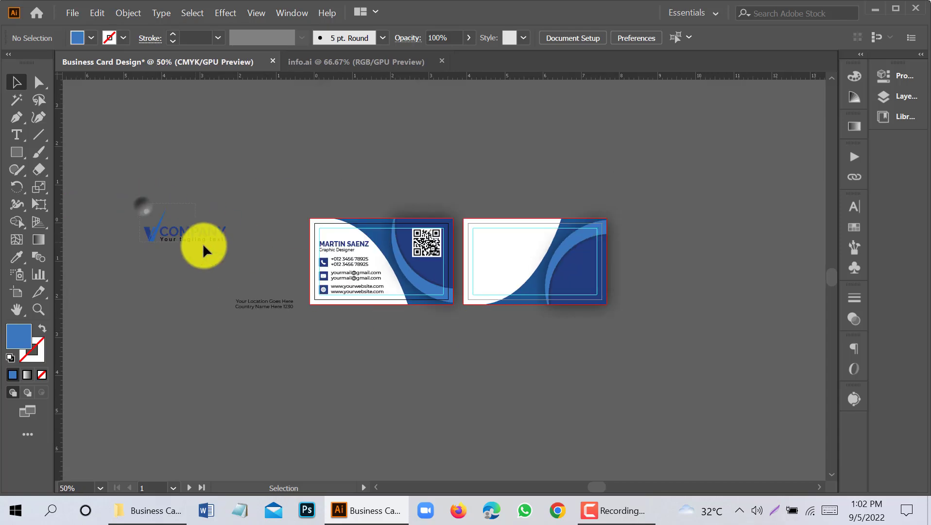
left_click_drag(203, 242, 533, 245)
scroll(581, 257, "up", 2)
right_click(434, 231)
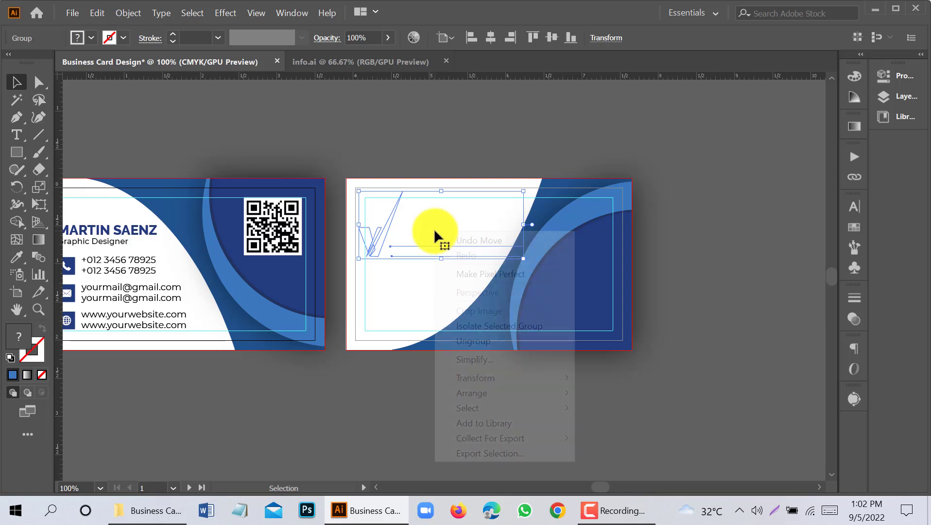
mouse_move(526, 391)
left_click(604, 392)
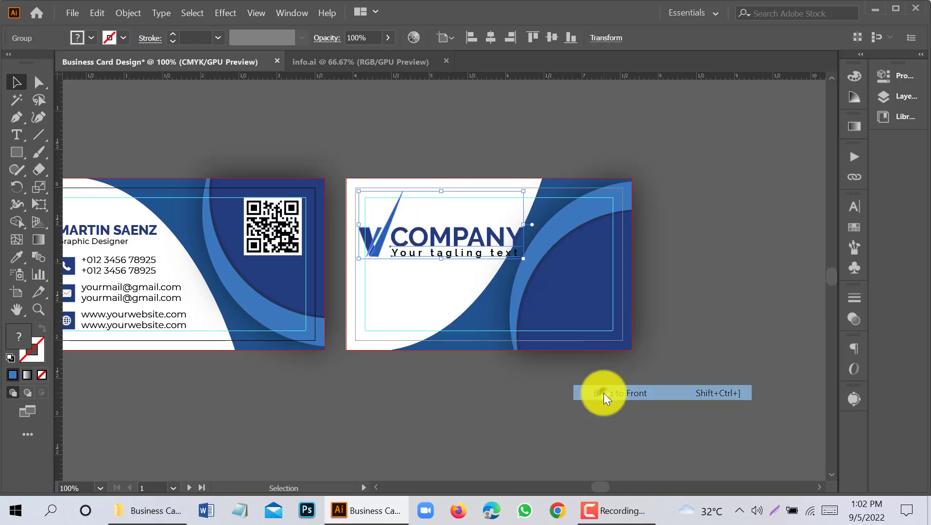
left_click(591, 405)
Step: Shift the grouped curves on the second card rightward past the bleed edge to give the logo more room
left_click(556, 326)
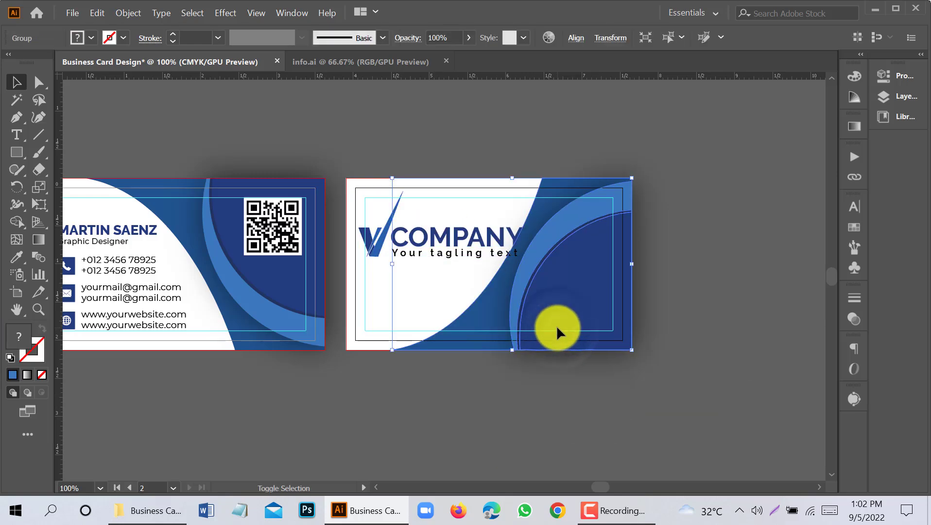
key("shift+Right")
key("shift+Right")
key("Right")
key("Right")
key("Right")
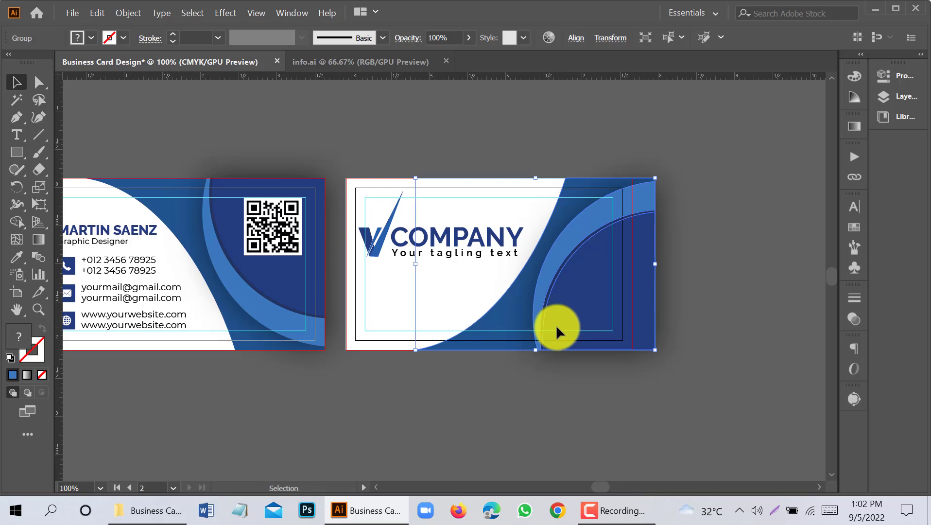
key("Right")
key("Right")
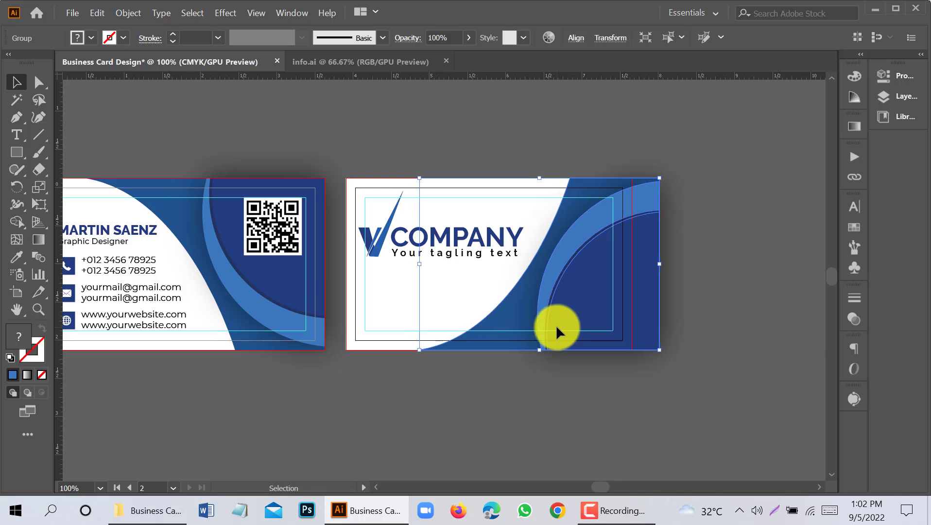
left_click(589, 384)
left_click(465, 411)
Step: Nudge the company logo to the right so it lines up with the second card's left safe-area guide
scroll(424, 278, "up", 1)
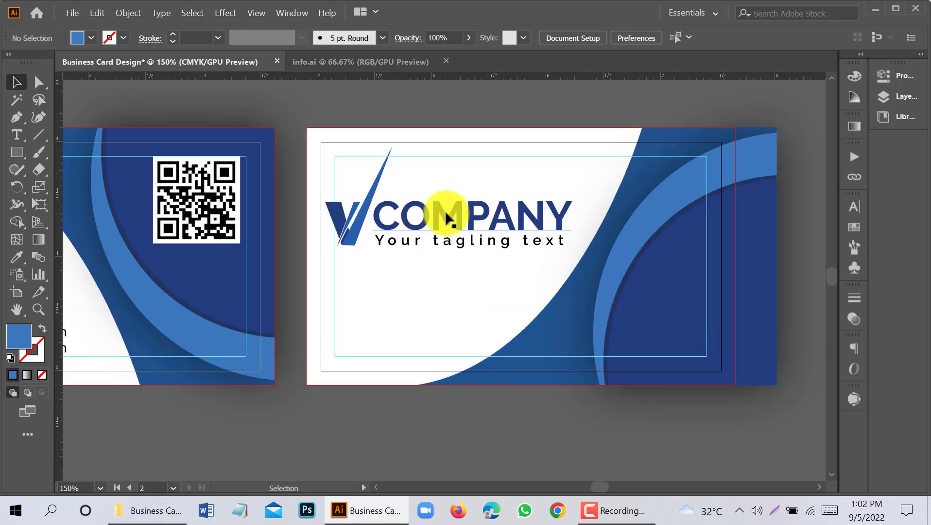
left_click(445, 210)
key("shift+Right")
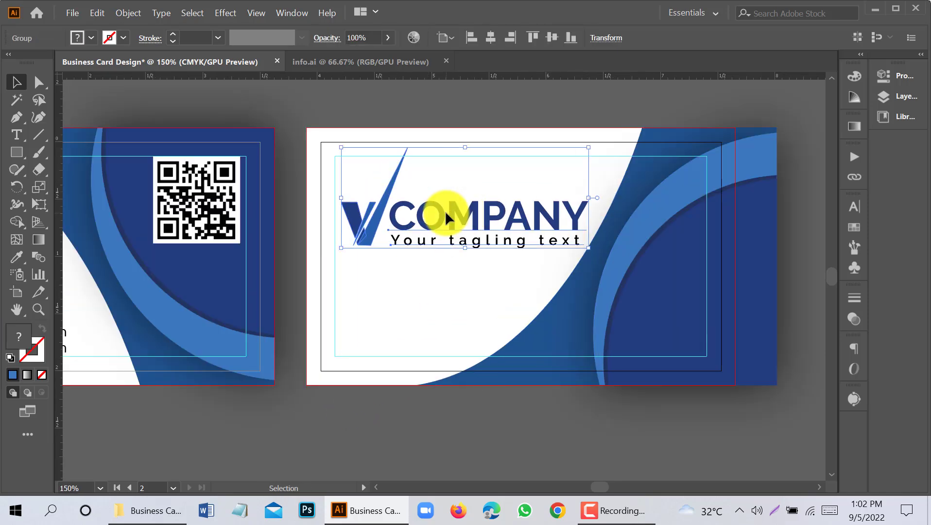
key("Left")
key("Left")
key("Left")
key("Left")
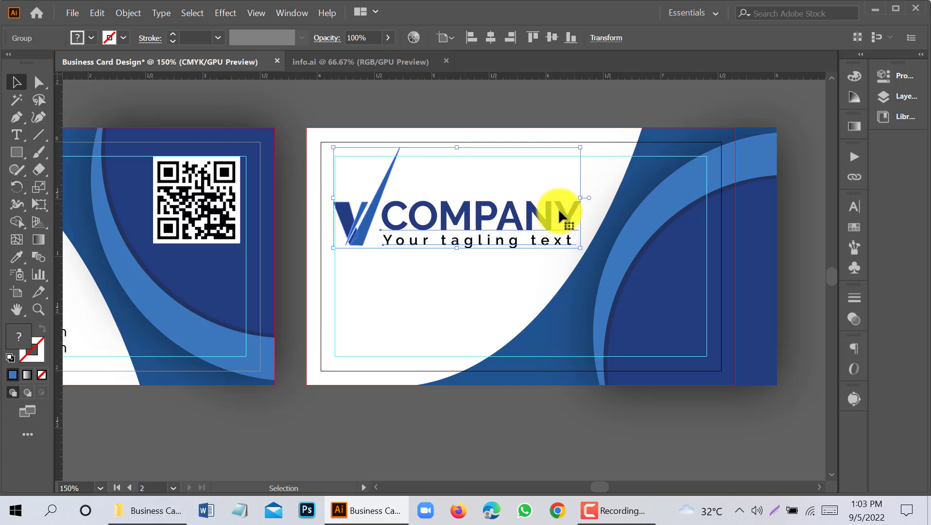
Step: Nudge the grouped curves a little further past the second card's right edge and deselect them
left_click(689, 287)
key("shift+Right")
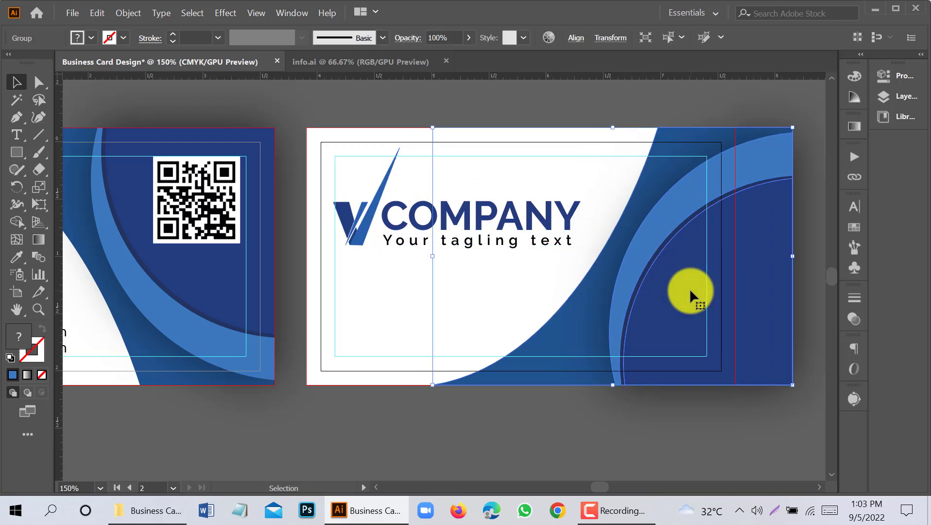
key("Left")
key("Left")
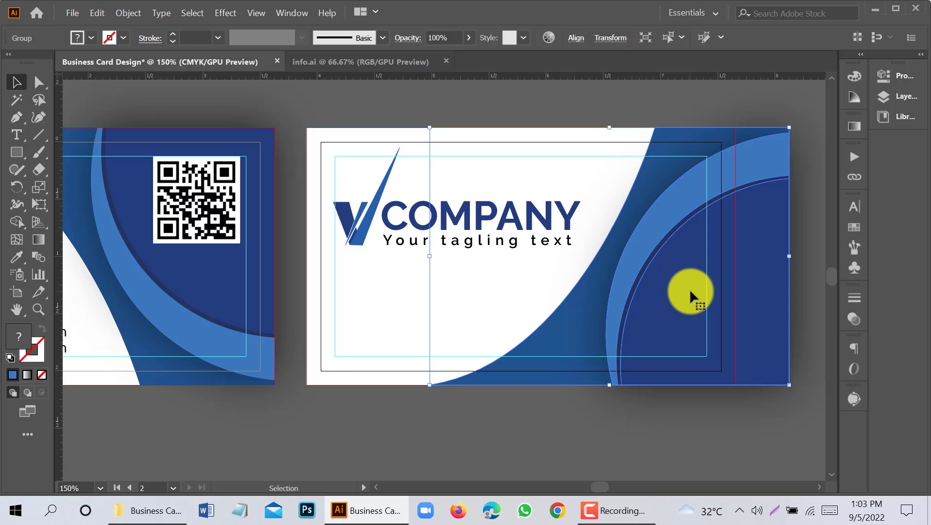
scroll(515, 257, "down", 1, "alt")
left_click(517, 402)
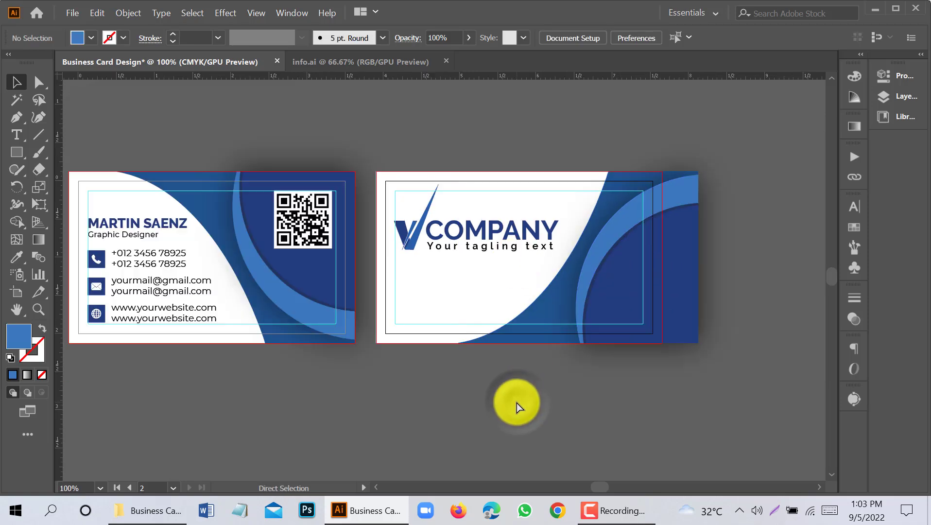
Step: Unlock all objects and trim the curves overhanging the second card's right bleed edge with the Shape Builder tool
key("ctrl+alt+2")
left_click(540, 409)
left_click_drag(691, 372, 611, 287)
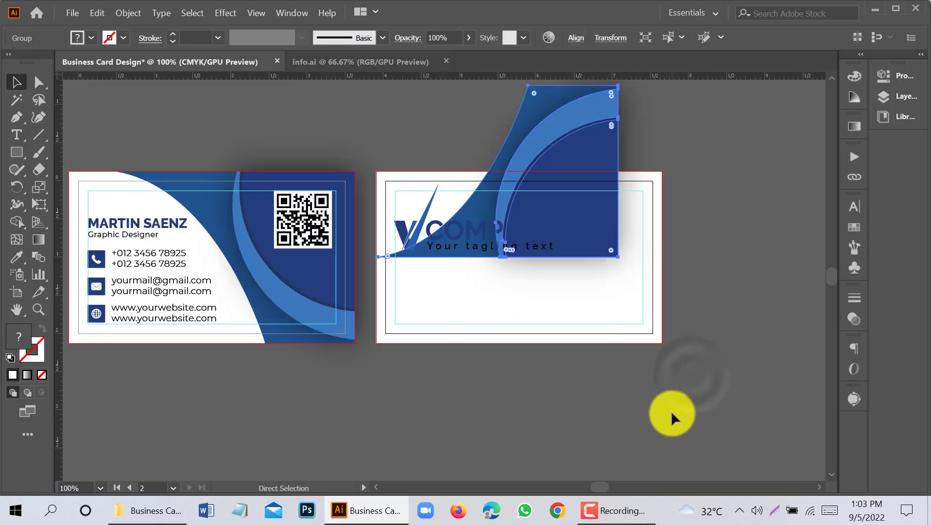
key("ctrl+z")
left_click(715, 444)
left_click_drag(593, 108, 706, 433)
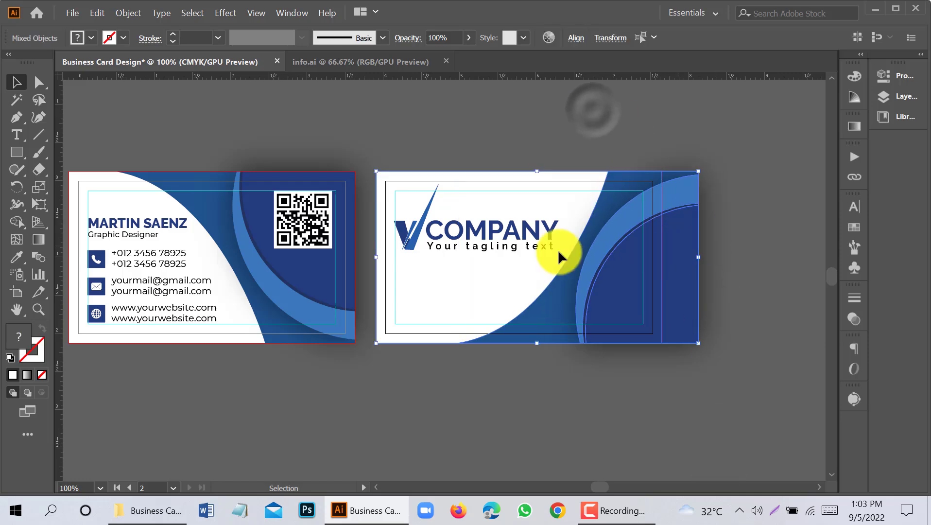
left_click(19, 222)
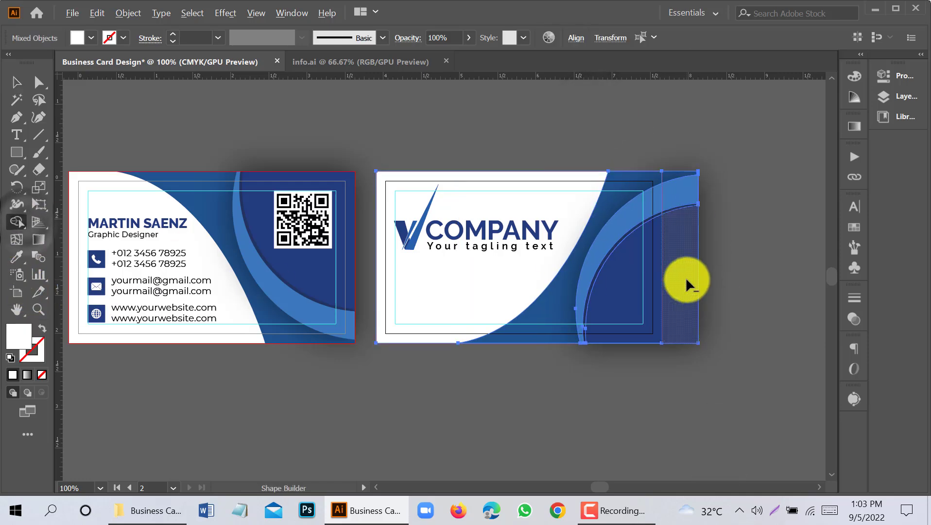
left_click(686, 277, "alt")
left_click(691, 214, "alt")
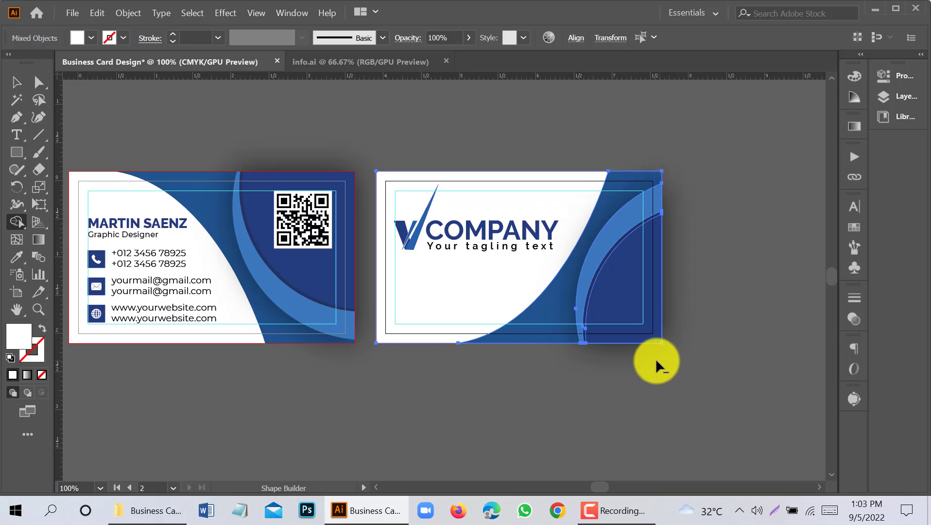
left_click(13, 82)
left_click(498, 148)
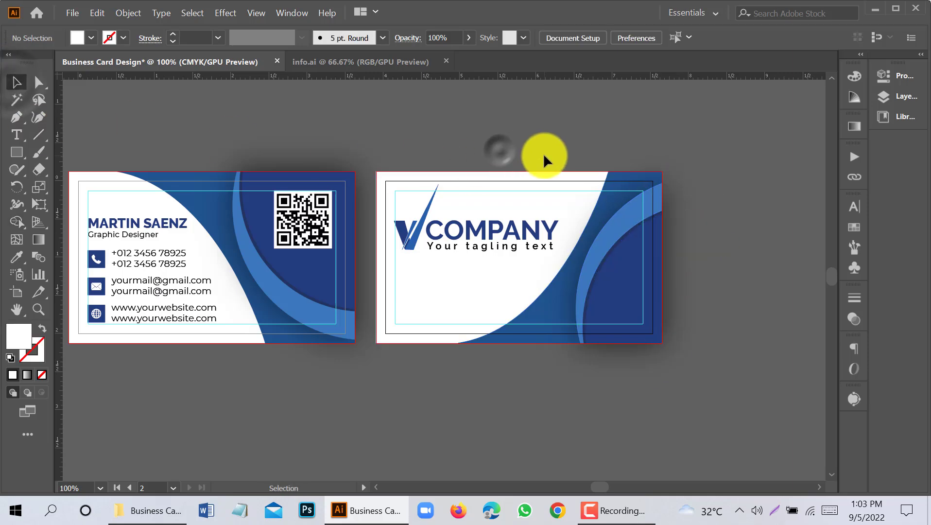
Step: Nudge the company logo slightly down on the second card and deselect it
scroll(463, 222, "up", 1)
left_click(491, 222)
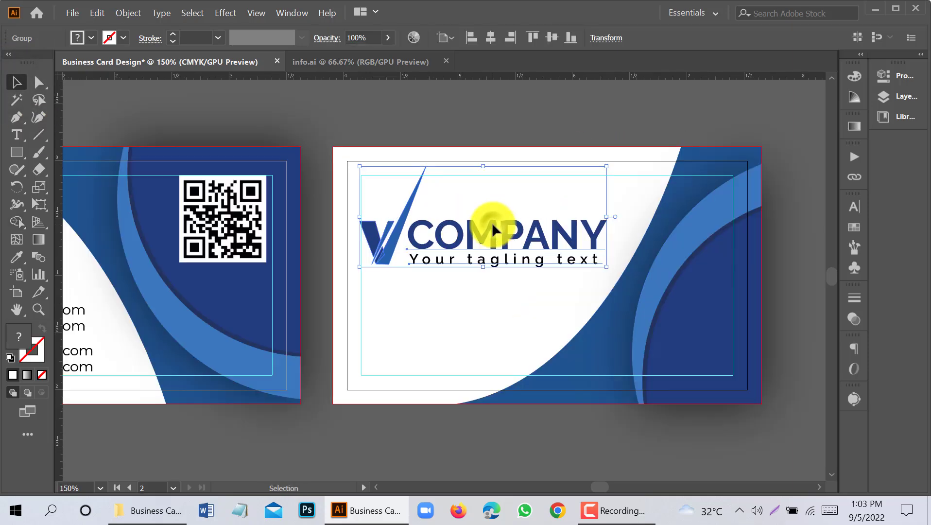
key("Down")
key("Down")
key("Down")
key("Down")
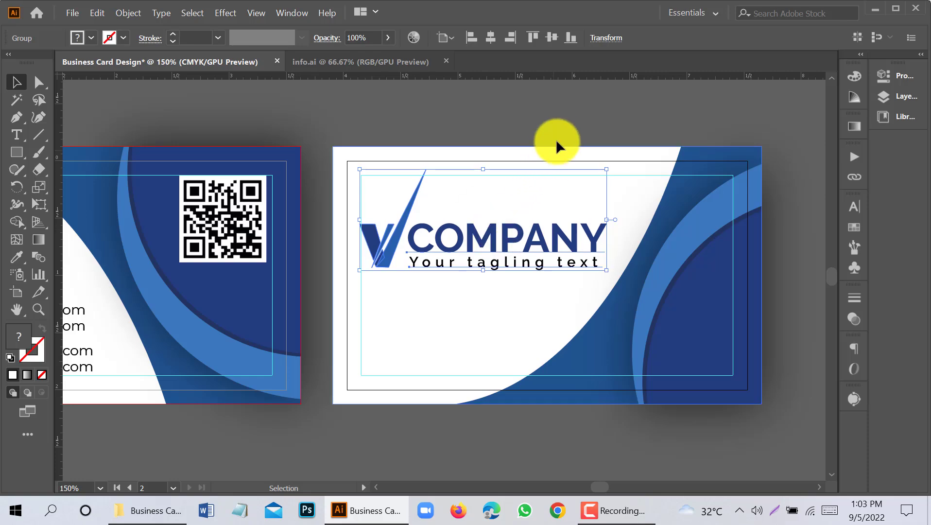
left_click(563, 125)
Step: Copy the first website line from the first card, paste it at the lower left of the second card and left-align it
scroll(694, 264, "down", 1)
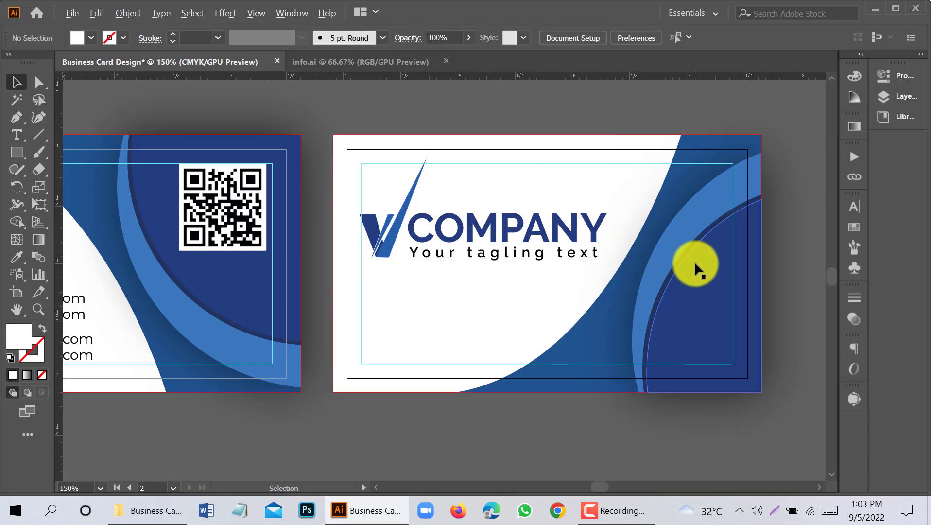
scroll(695, 263, "down", 2)
scroll(696, 266, "down", 1)
scroll(538, 286, "up", 1)
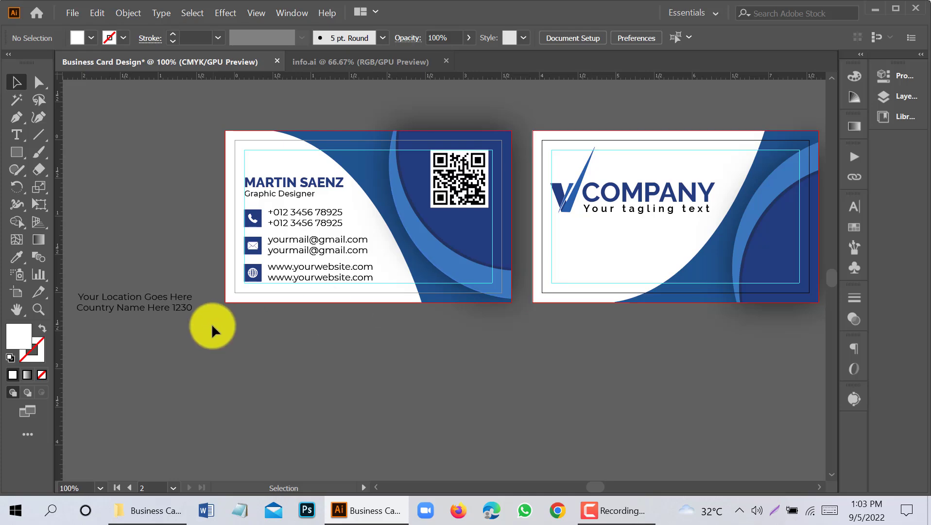
left_click(17, 134)
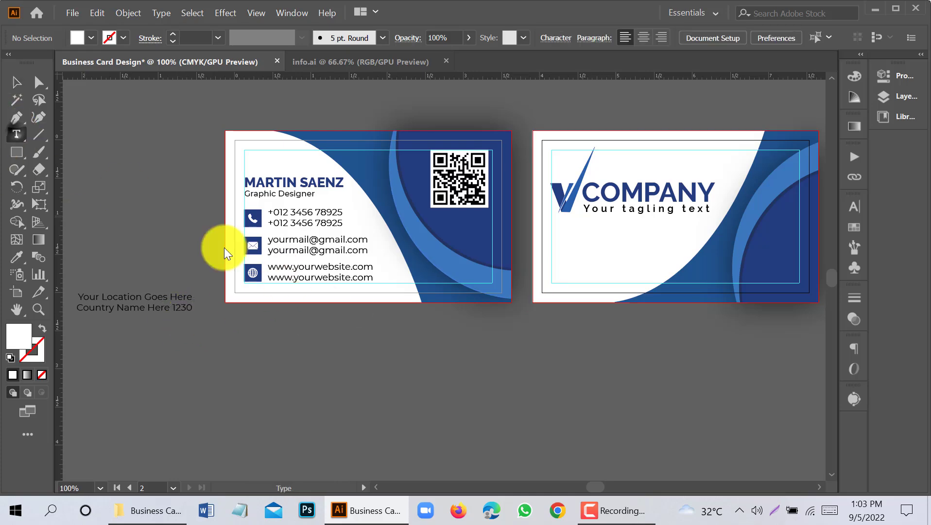
left_click_drag(268, 265, 374, 266)
key("ctrl+c")
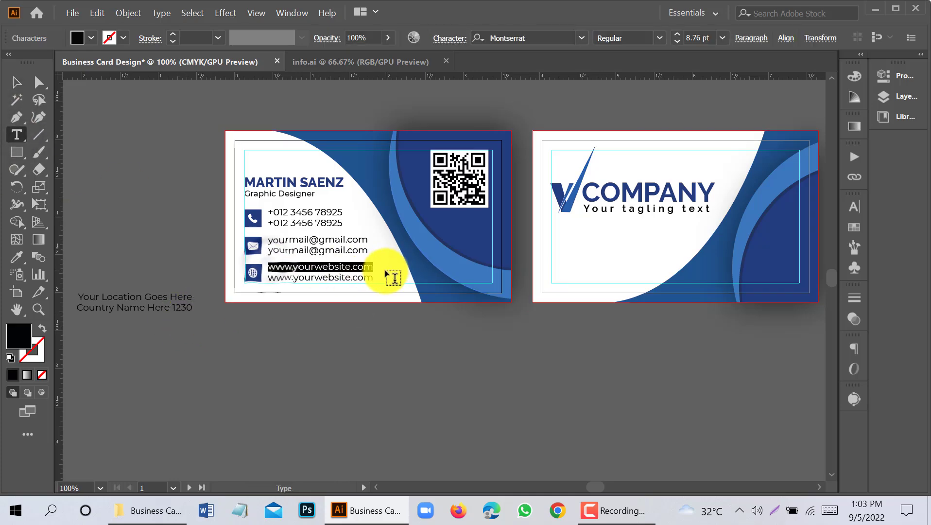
left_click(559, 277)
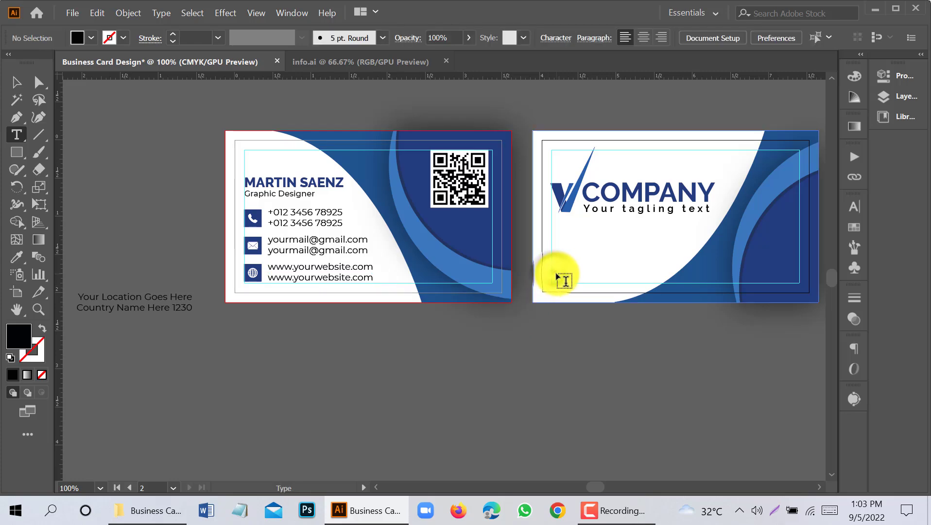
key("ctrl+v")
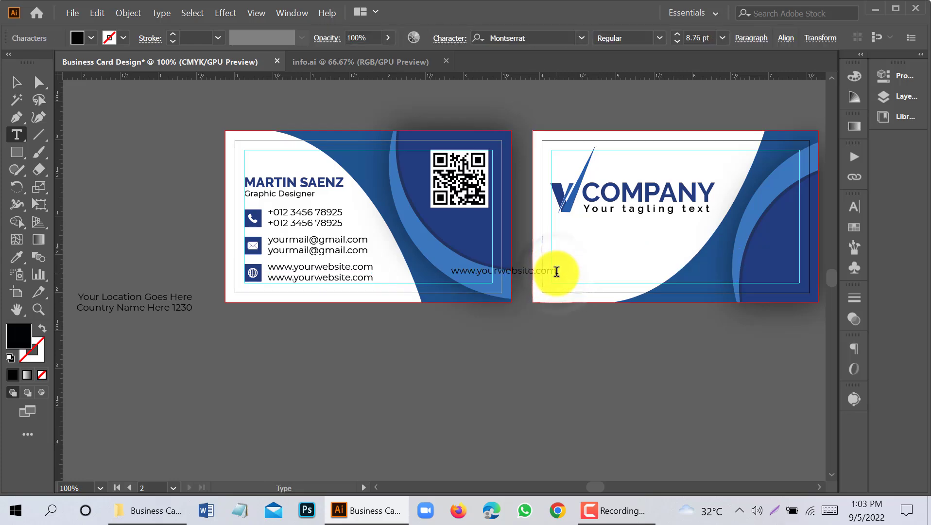
left_click(16, 82)
left_click(519, 38)
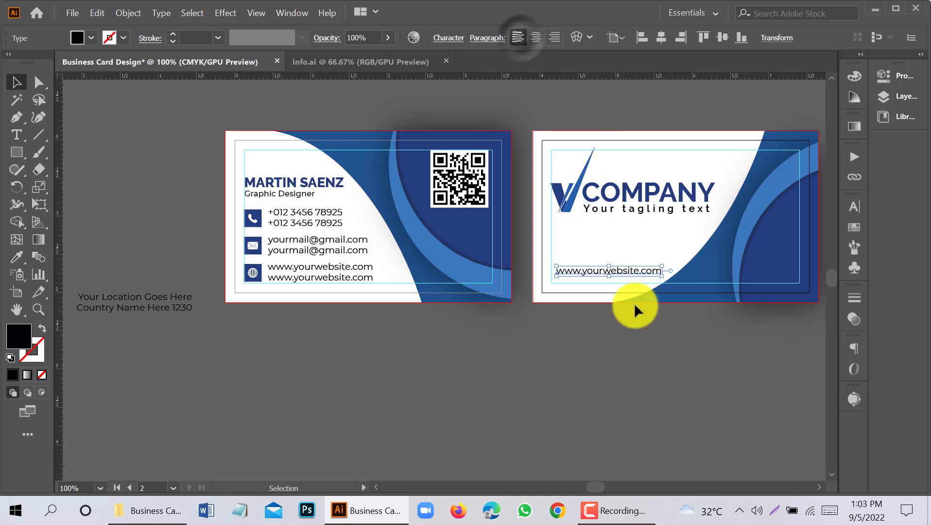
left_click(652, 328)
Step: Delete the leftover two-line location text lying outside the first card
left_click_drag(738, 355, 776, 336)
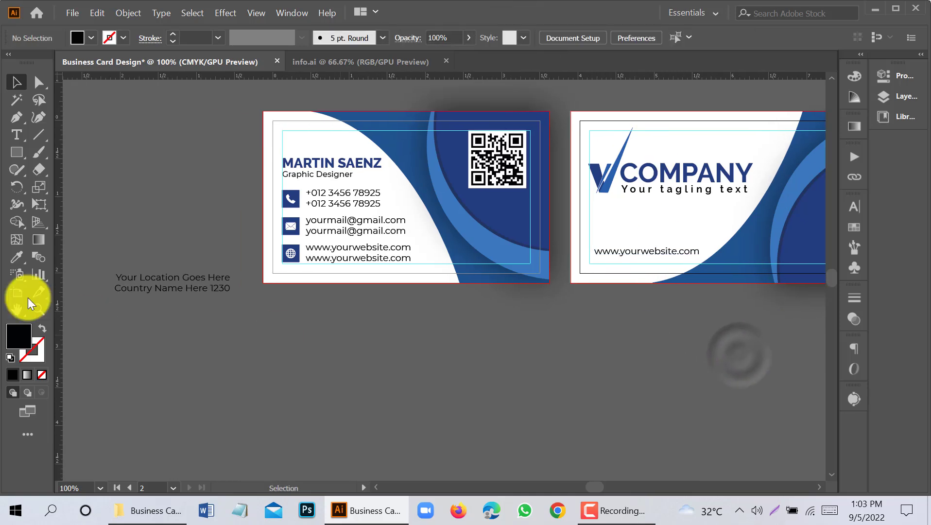
left_click_drag(116, 257, 158, 331)
key("Delete")
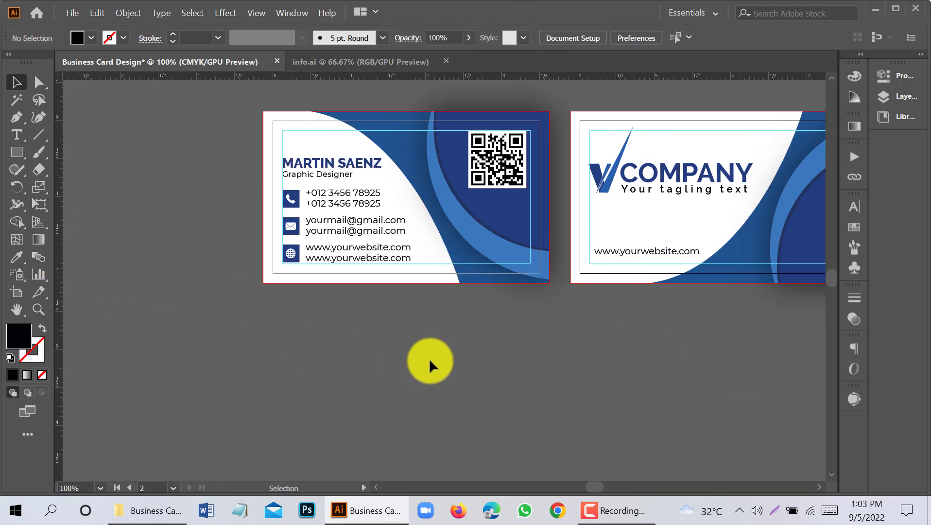
left_click_drag(600, 337, 422, 340)
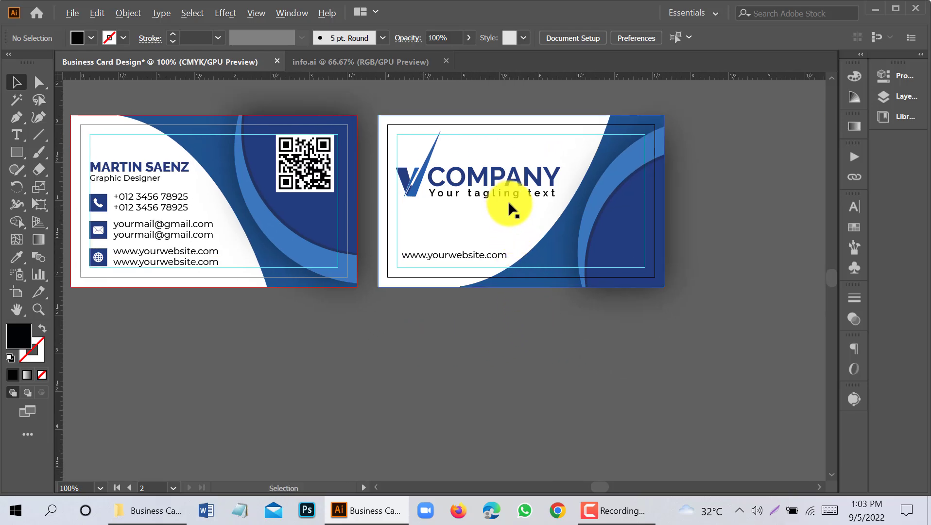
Step: Set the second card's website line to 7 pt with 200 tracking
scroll(509, 202, "up", 3)
left_click(458, 358)
scroll(416, 323, "down", 1)
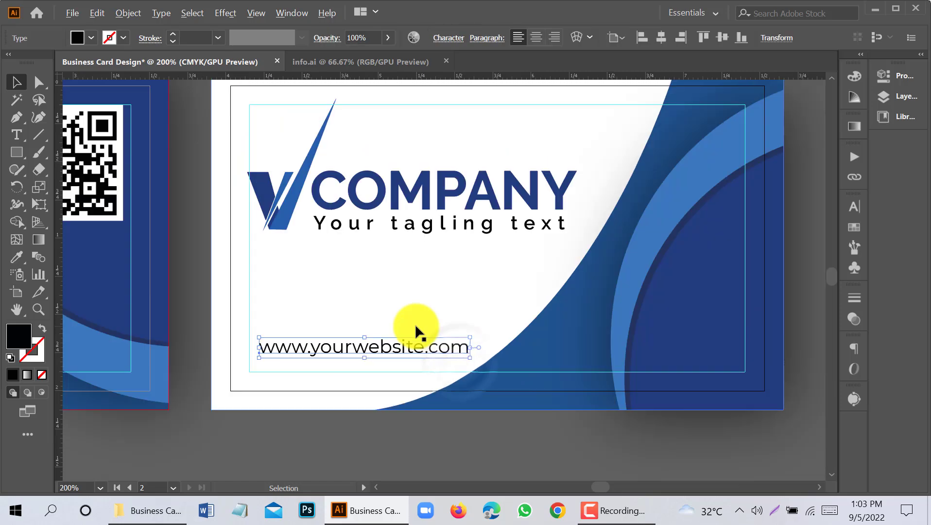
left_click(852, 209)
scroll(717, 262, "down", 2)
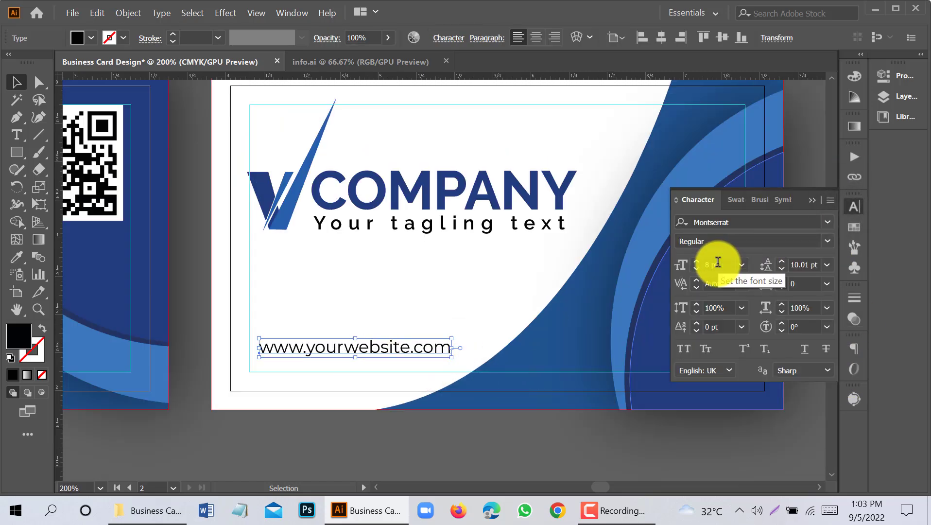
left_click(827, 281)
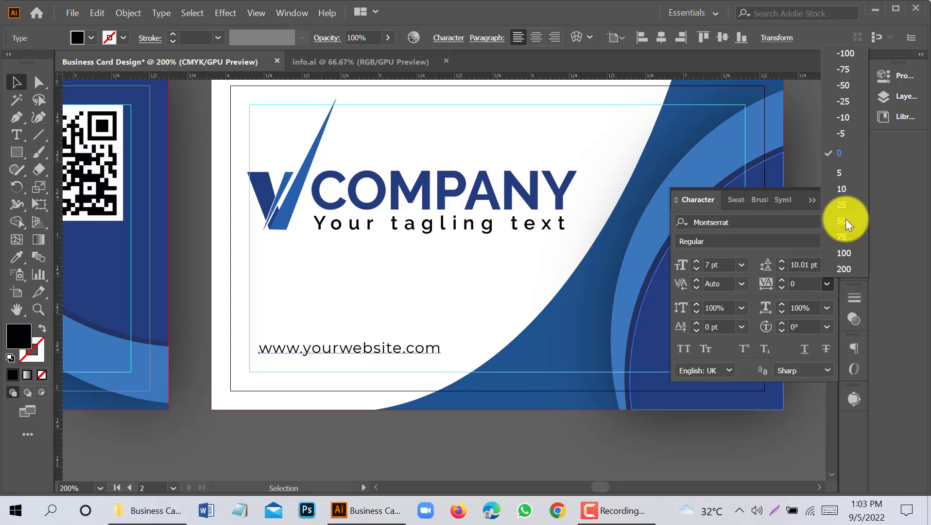
left_click(849, 266)
left_click(444, 423)
scroll(443, 411, "down", 1)
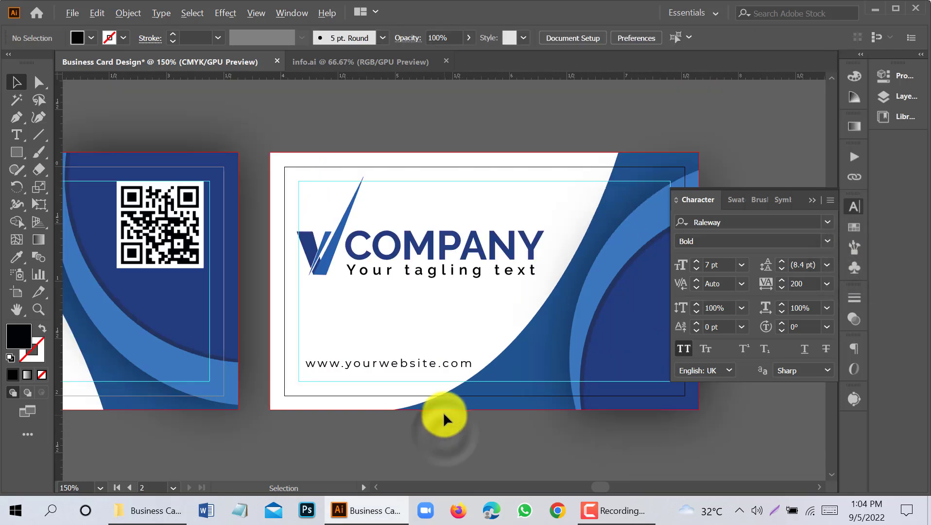
left_click(811, 200)
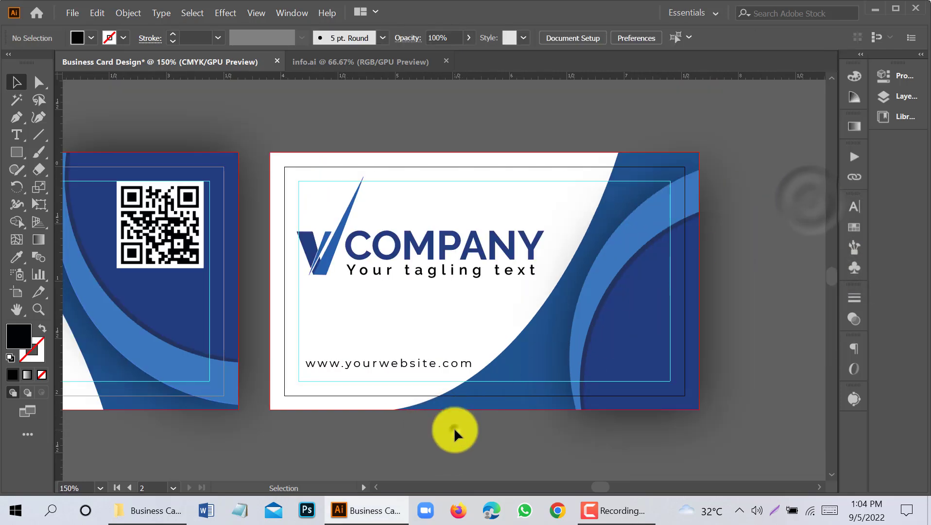
Step: Move the website line slightly up on the second card
scroll(457, 396, "down", 1)
left_click(452, 375)
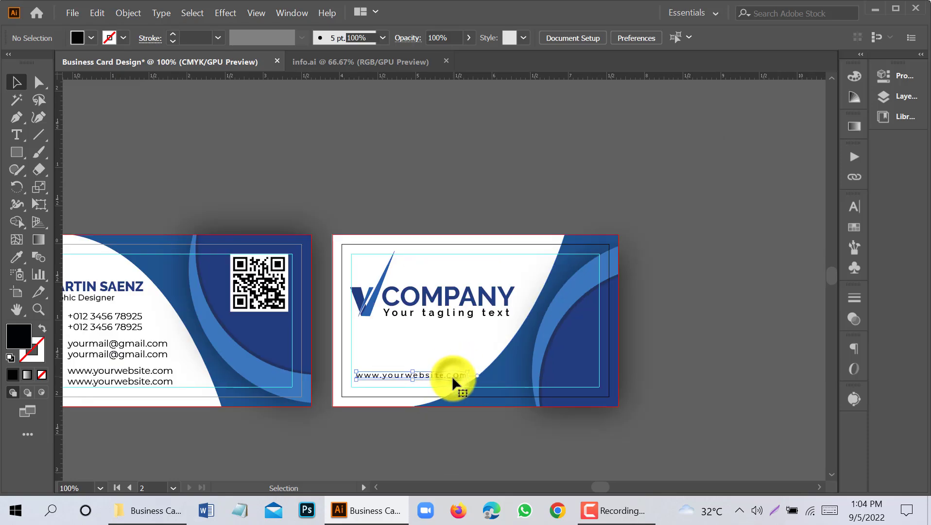
key("shift+Up")
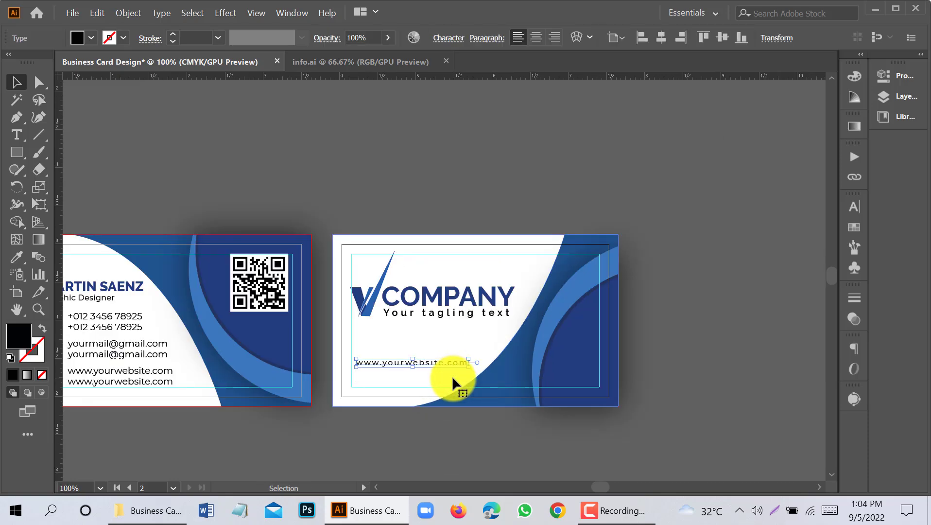
Step: Nudge the company logo group slightly down on the second card and deselect it
left_click(486, 305)
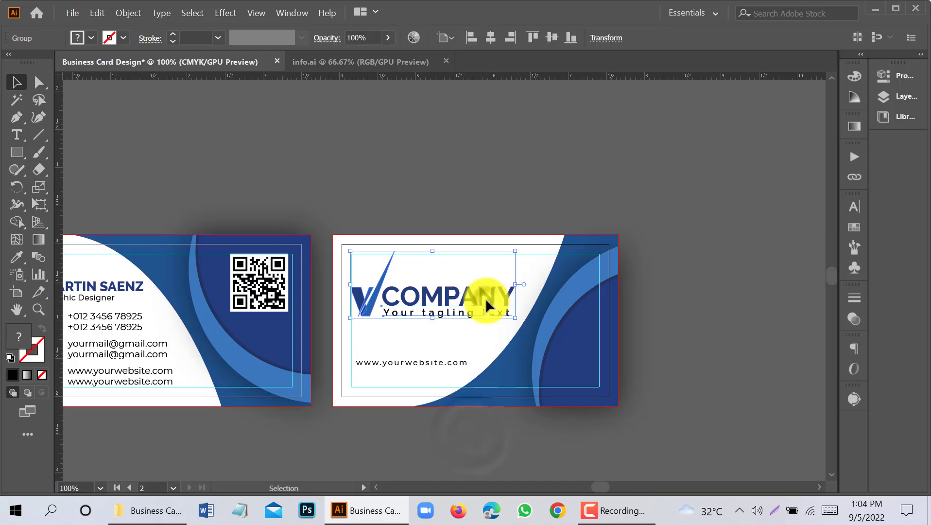
key("Down")
key("Down")
key("Down")
key("Down")
key("Down")
key("Down")
key("Down")
key("Down")
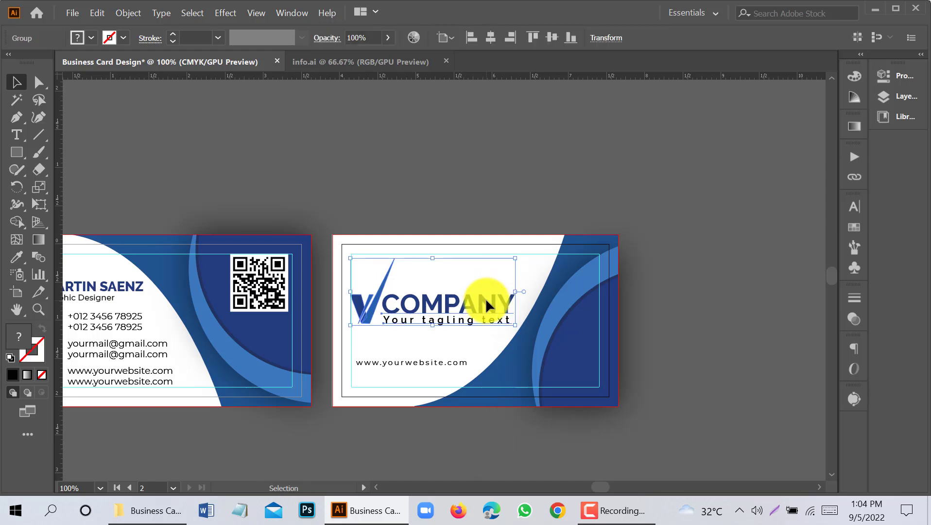
left_click(678, 268)
Step: Close the info.ai document, keeping the business card design open
scroll(678, 268, "down", 1)
scroll(677, 266, "down", 1)
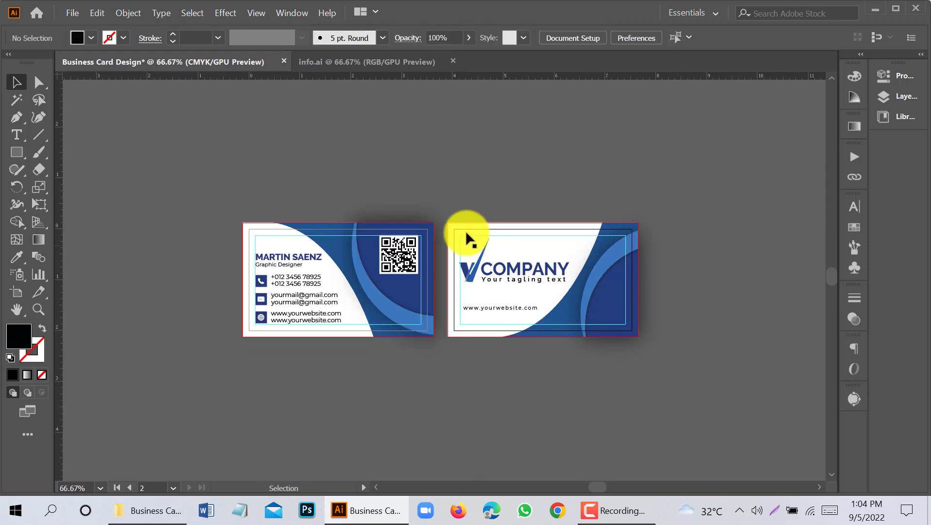
scroll(453, 222, "up", 1)
left_click(447, 61)
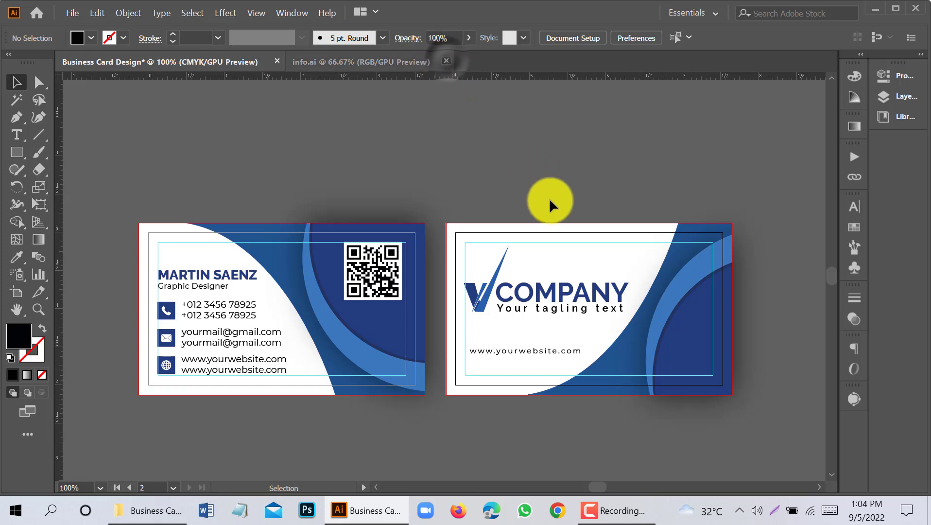
left_click(555, 156)
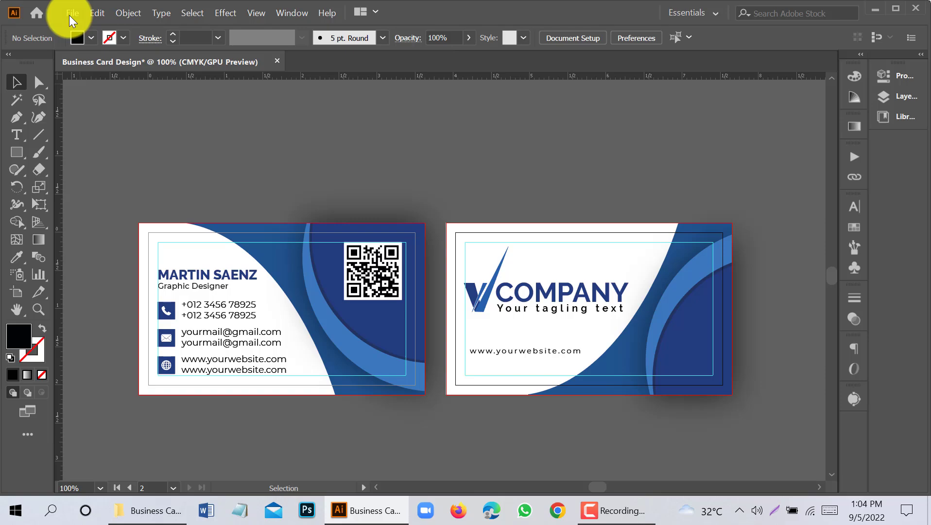
Step: Ungroup the curved background shapes on the second card and deselect them
scroll(493, 167, "down", 1)
scroll(539, 158, "down", 1)
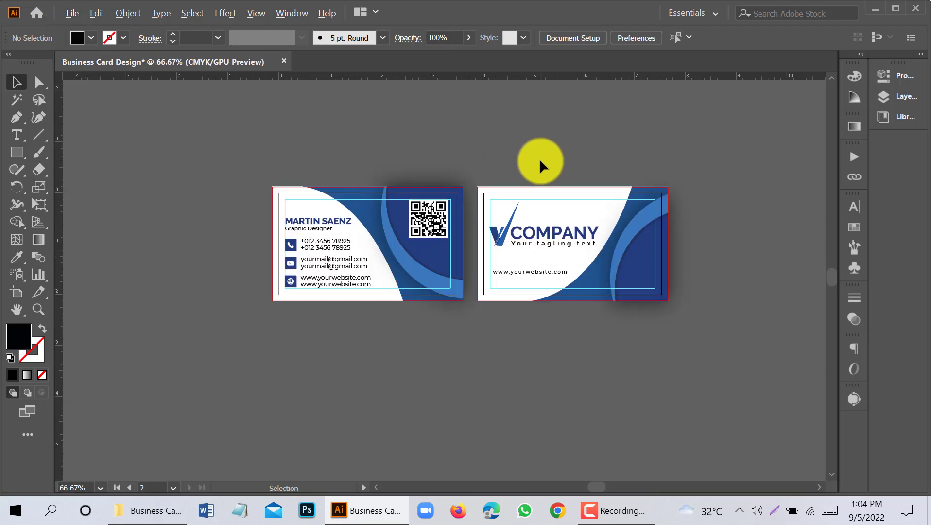
scroll(539, 158, "down", 1)
scroll(613, 164, "up", 1)
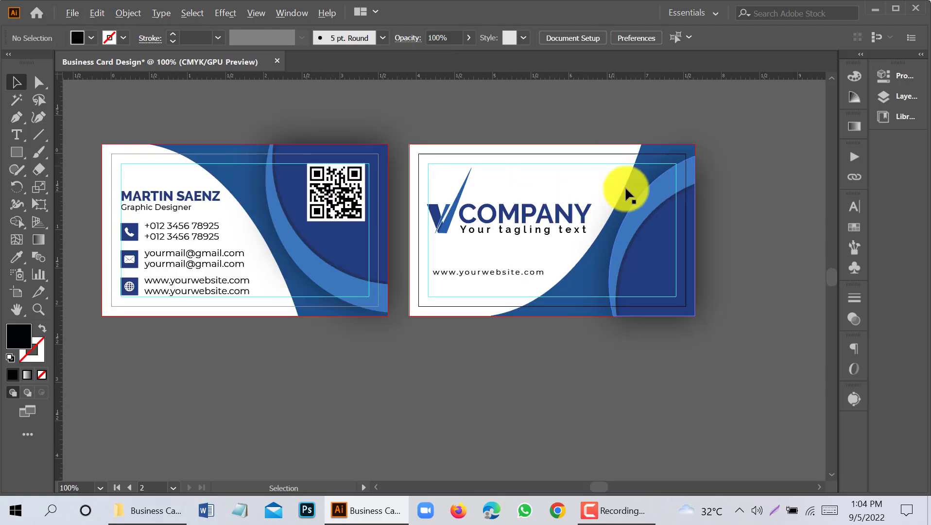
left_click(681, 241)
right_click(680, 240)
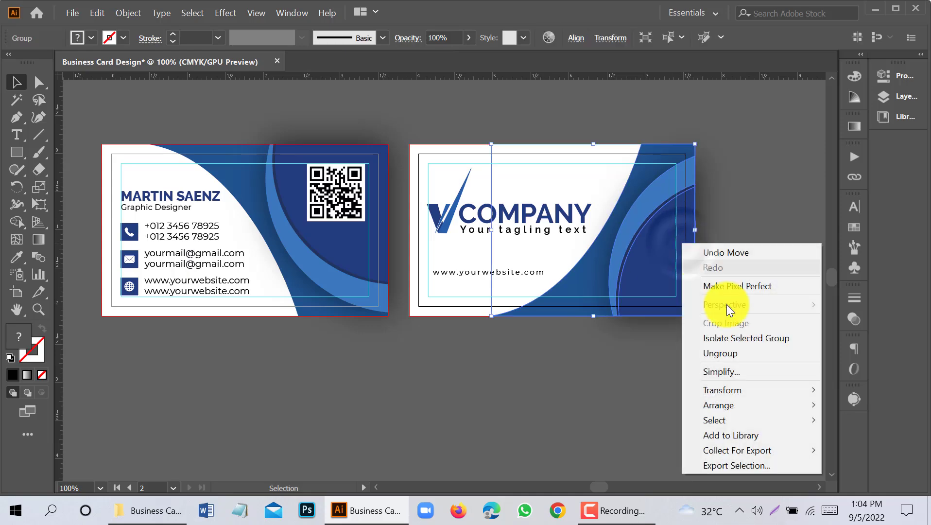
left_click(736, 352)
left_click(681, 362)
Step: Try a slightly darker blue fill on the second card's lower-right corner shape
left_click(688, 281)
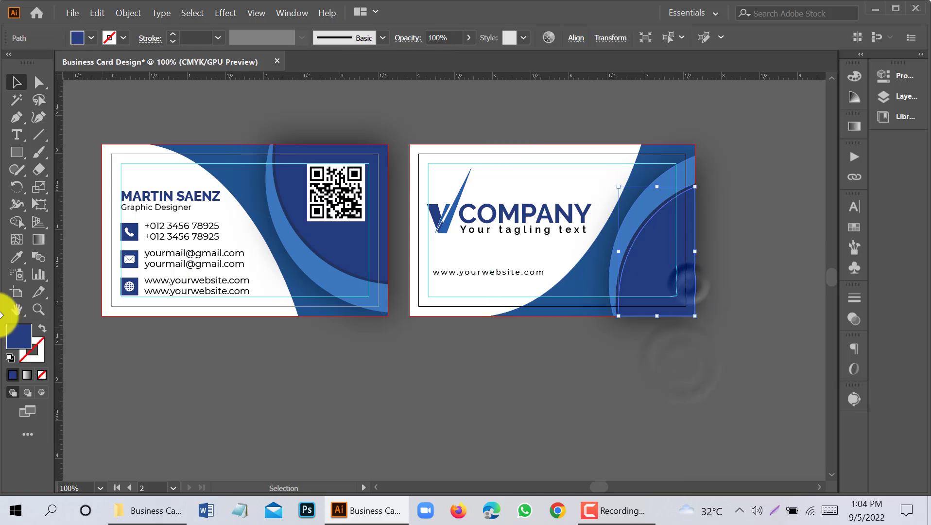
double_click(21, 346)
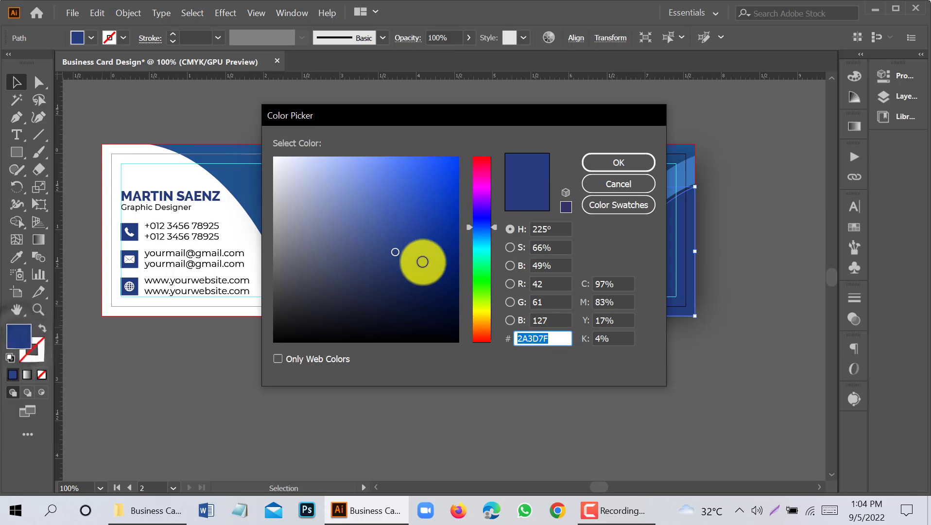
left_click(422, 262)
left_click(619, 158)
left_click(611, 383)
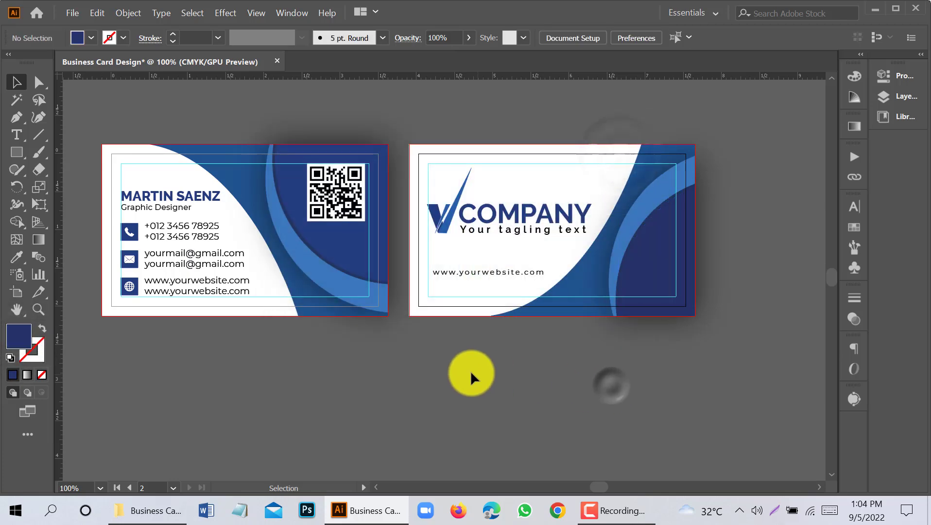
Step: Fill the lower-right corner shape on the second card with dark navy 0E224F
left_click(630, 244)
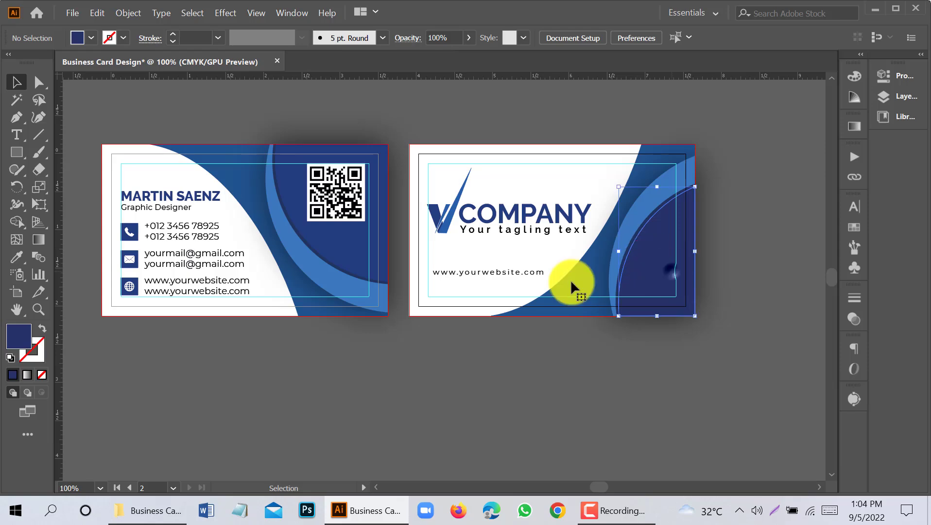
double_click(16, 343)
left_click(427, 284)
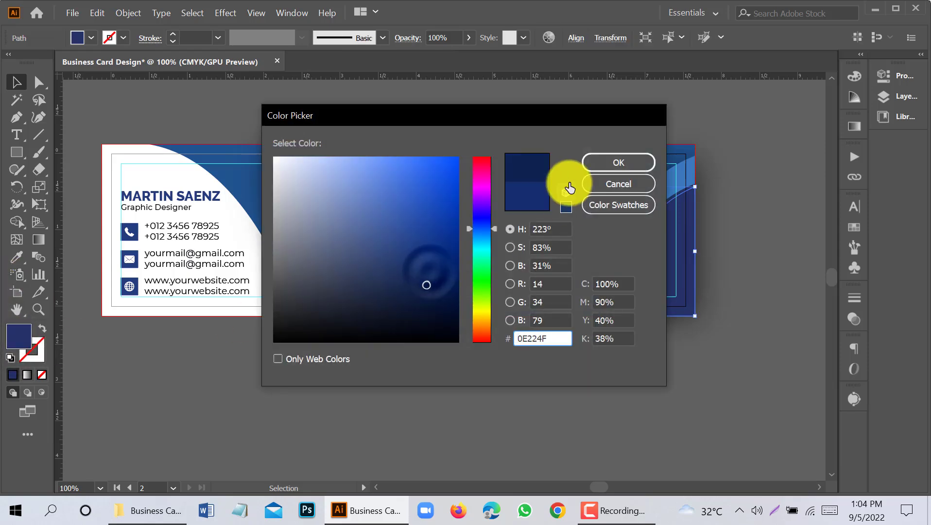
left_click(604, 165)
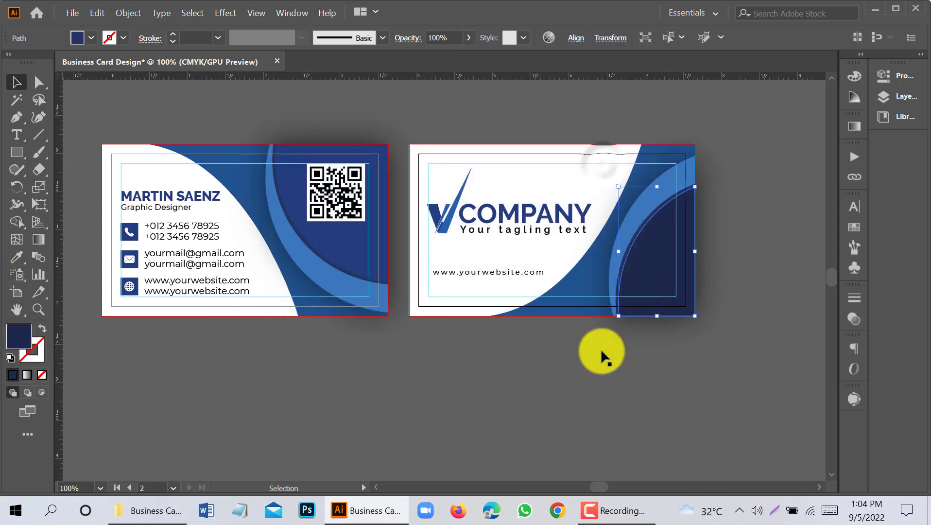
left_click(565, 364)
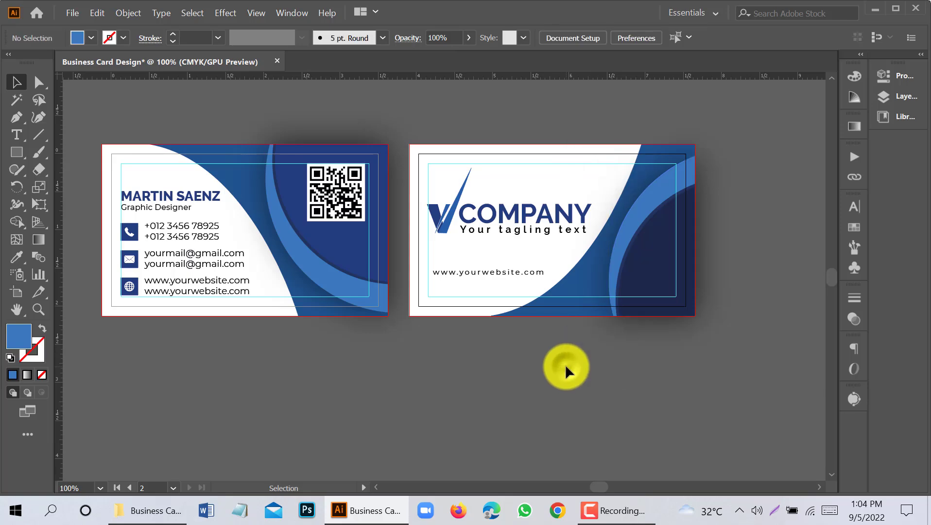
Step: Recolor the thin curve behind the second card's navy corner shape white by sampling the card background with the Eyedropper
left_click(639, 225)
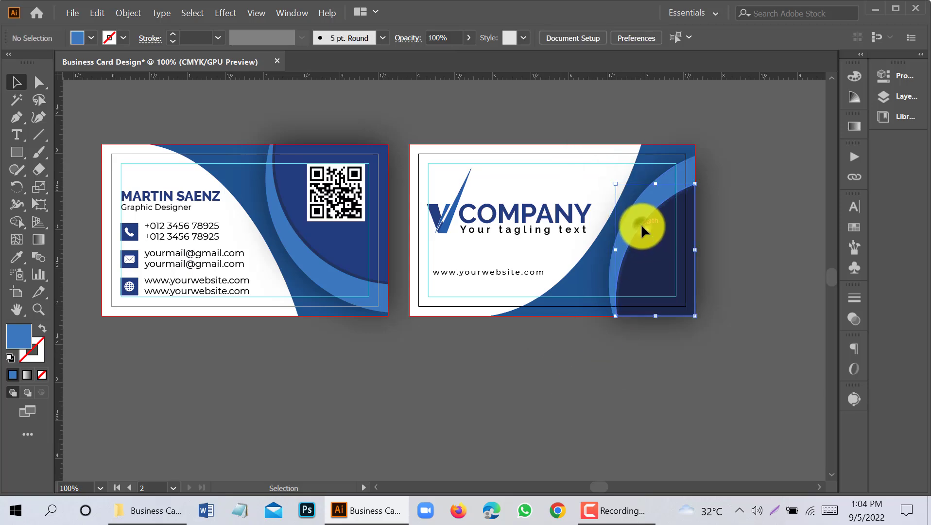
left_click(17, 256)
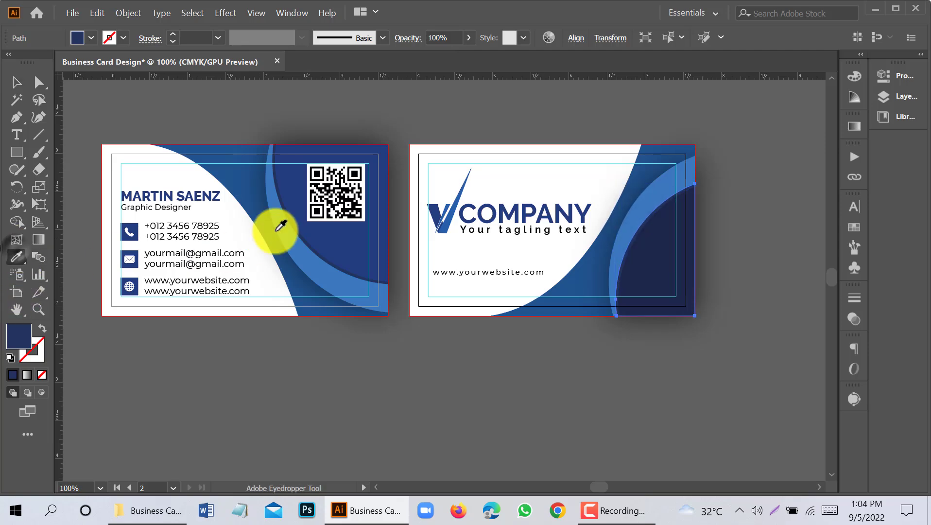
left_click(342, 247)
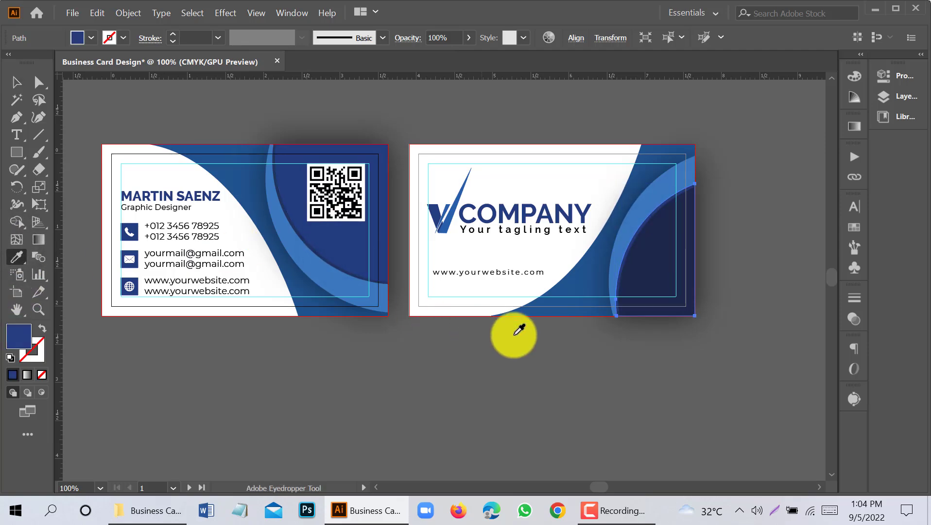
left_click(496, 262)
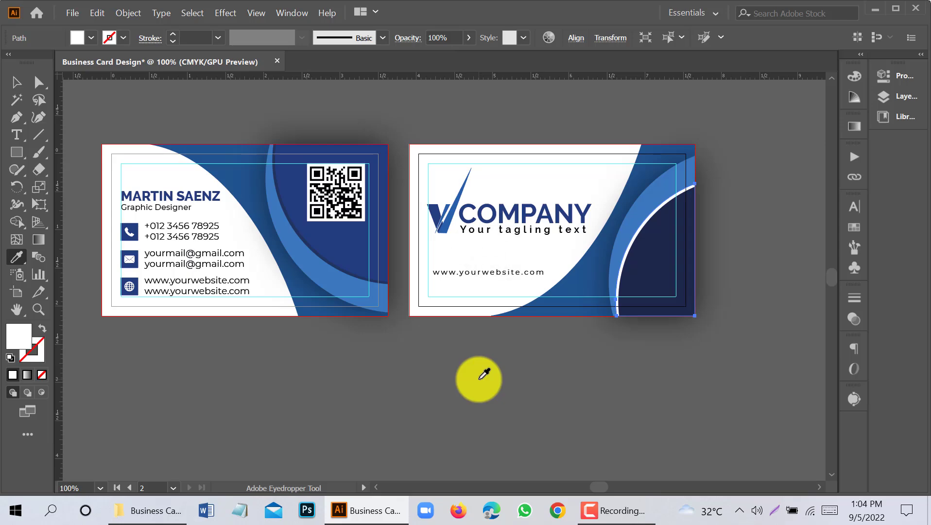
key("v")
left_click(520, 382)
Step: Ungroup the curved background shapes on the first card and deselect them
scroll(469, 335, "up", 1)
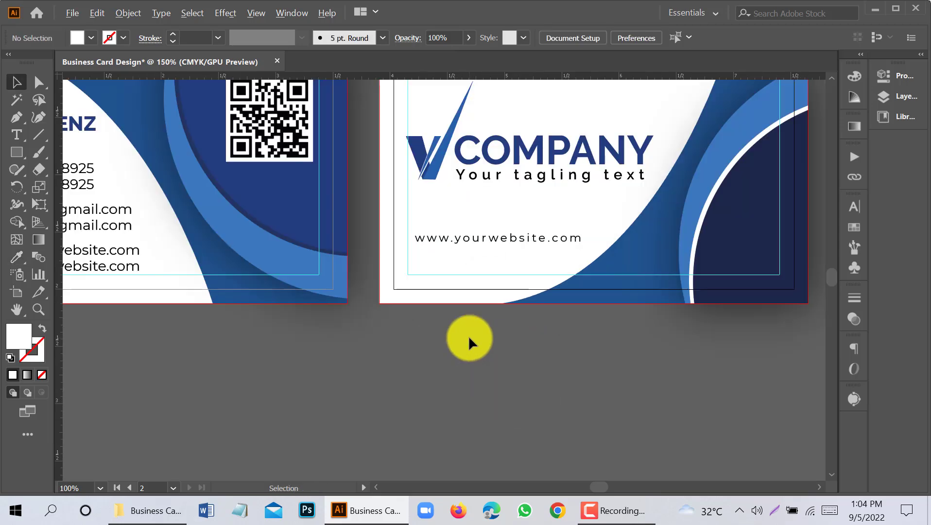
scroll(353, 316, "up", 1)
scroll(353, 315, "up", 1)
left_click(298, 289)
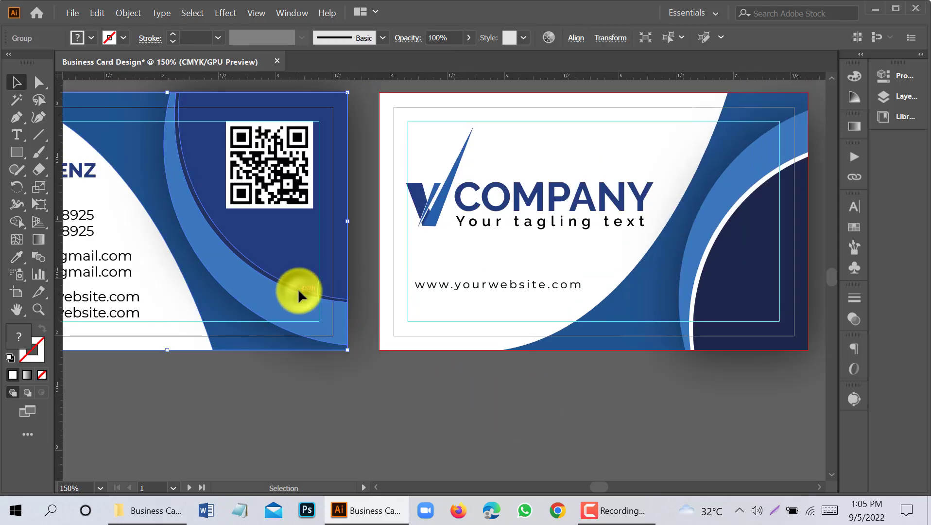
right_click(298, 288)
left_click(374, 171)
left_click(294, 404)
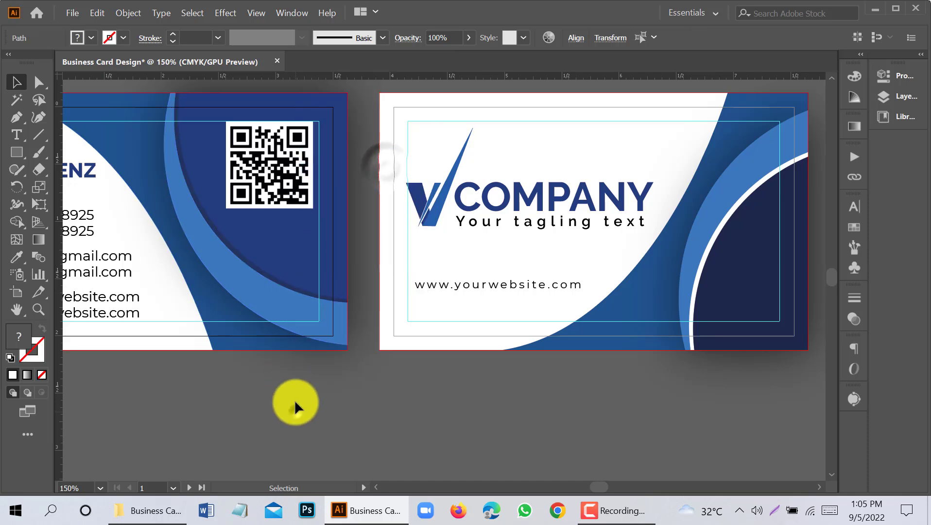
Step: Match the corner shape behind the QR code to the second card's dark navy with the Eyedropper
scroll(252, 361, "down", 1)
left_click(262, 280)
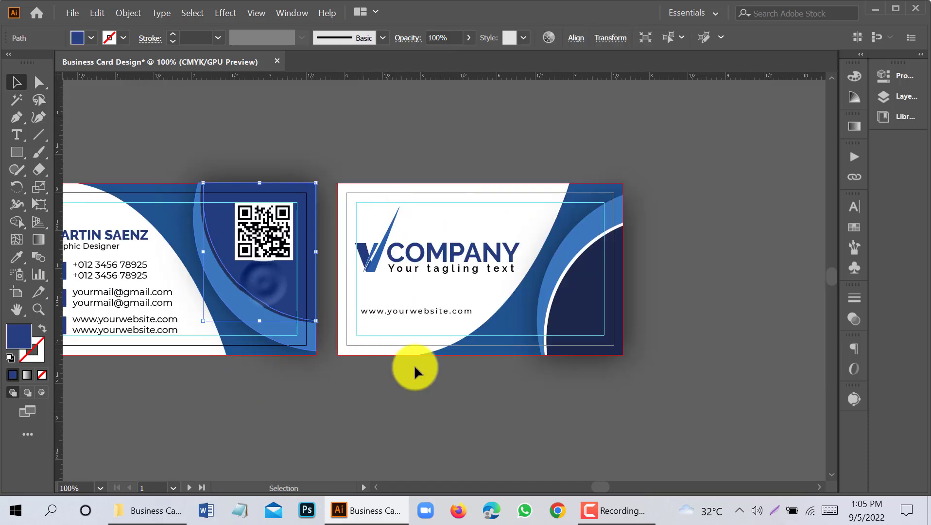
key("i")
left_click(590, 326)
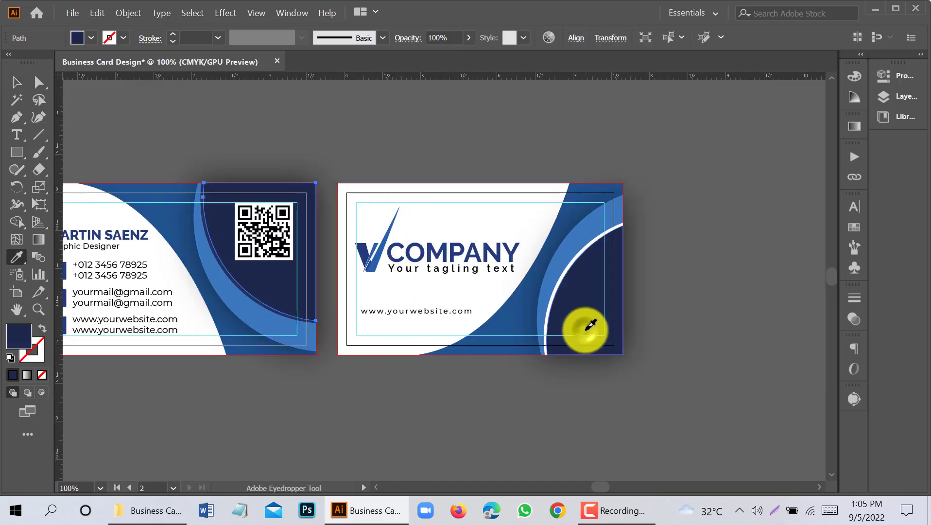
key("v")
left_click(321, 438)
Step: Recolor the thin curve behind the first card's navy corner shape white by sampling the second card's background
left_click(265, 304)
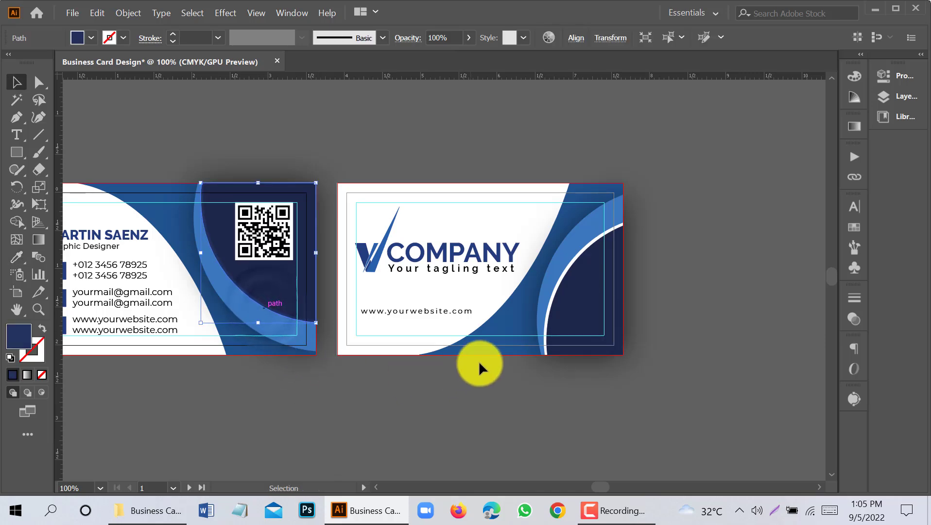
key("i")
left_click(446, 293)
left_click(12, 80)
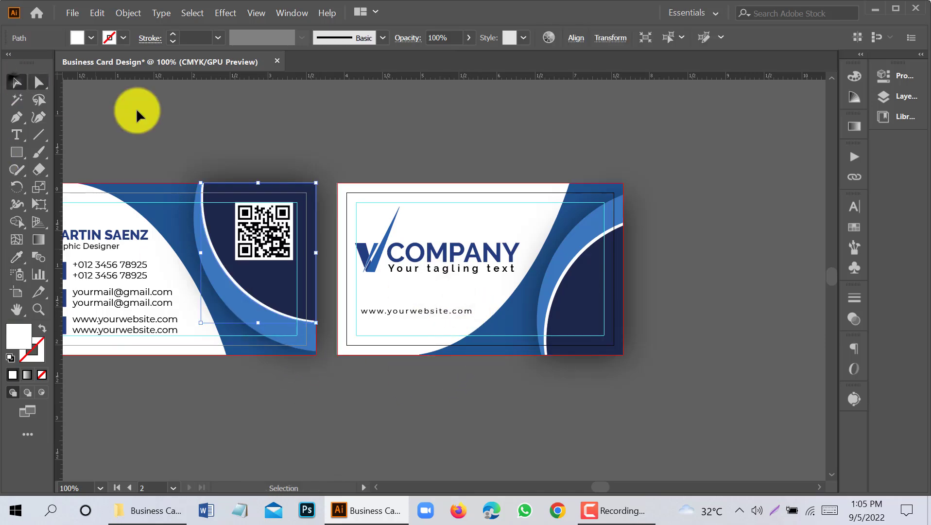
left_click(194, 134)
Step: Save the design as an Adobe PDF named Business Card Design using the Press Quality preset
scroll(538, 216, "down", 1)
scroll(281, 300, "up", 1)
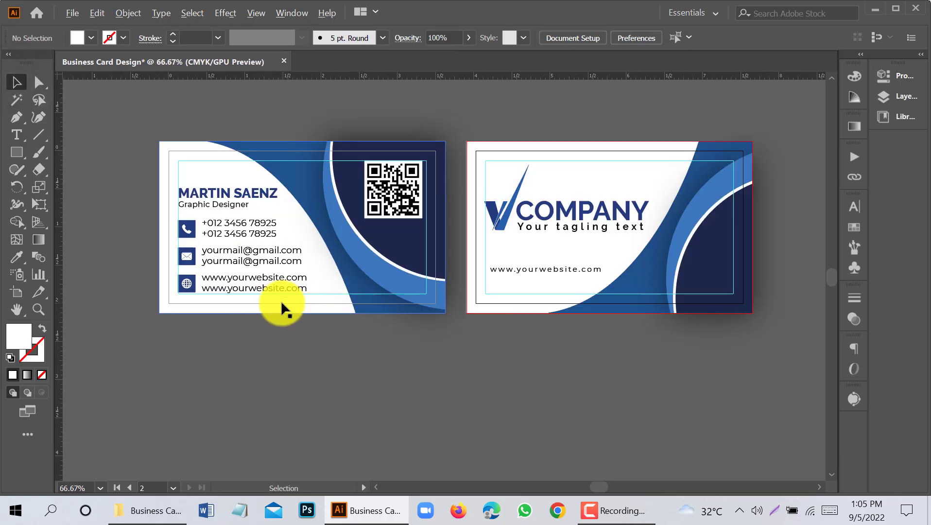
scroll(363, 313, "up", 1)
scroll(142, 146, "up", 1)
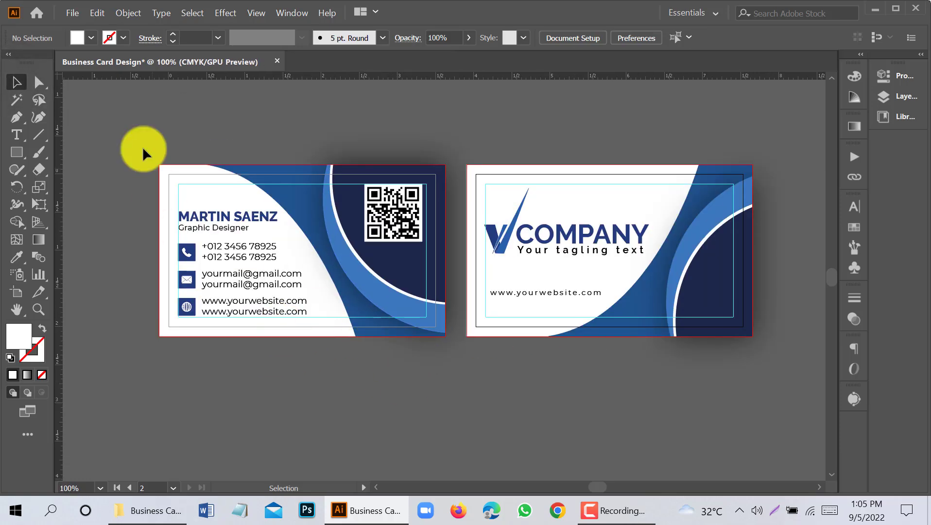
left_click(66, 9)
left_click(112, 139)
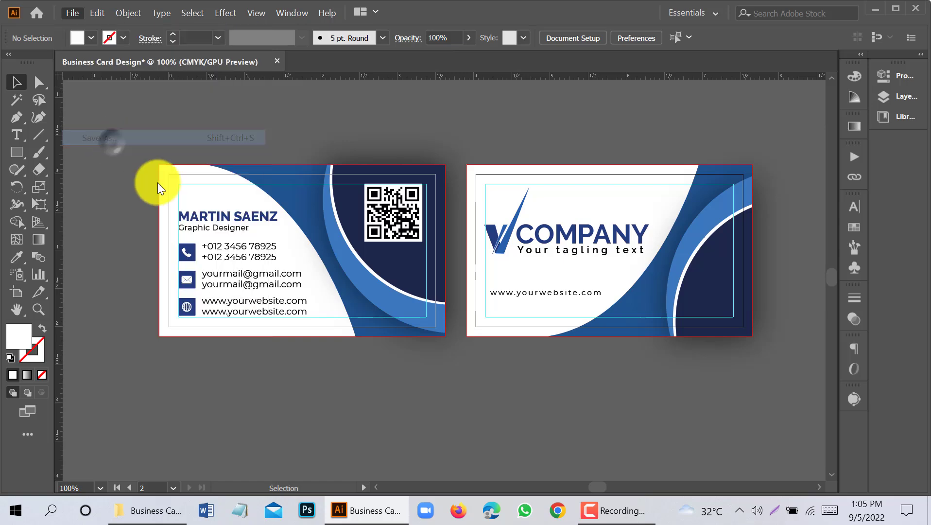
left_click(203, 289)
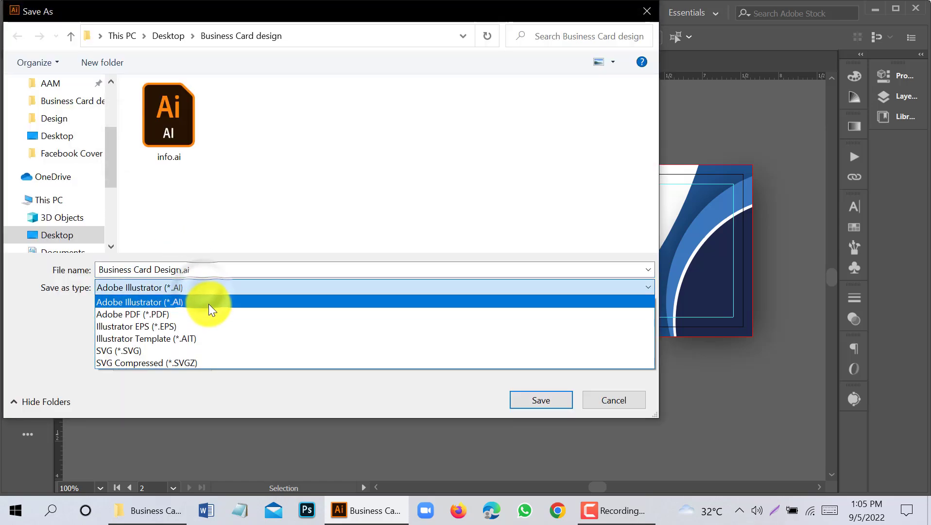
left_click(210, 313)
left_click(523, 396)
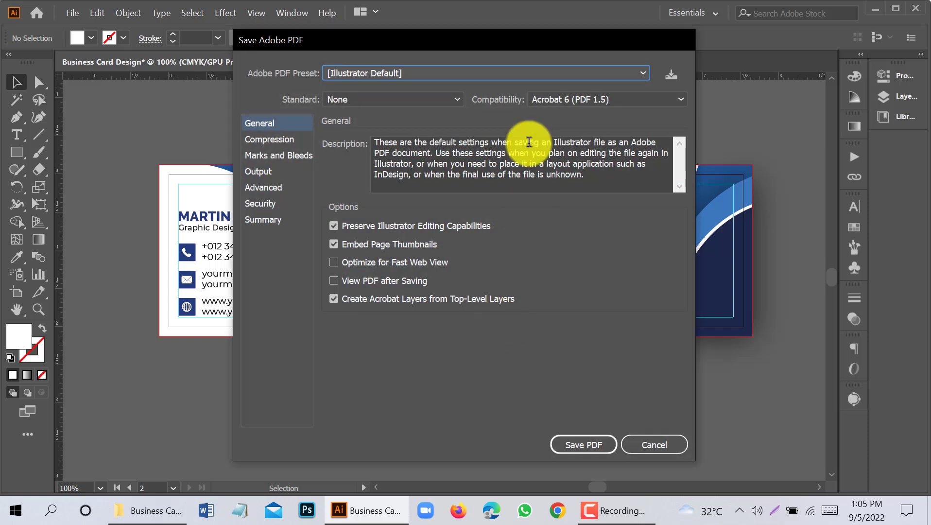
left_click(535, 73)
left_click(531, 194)
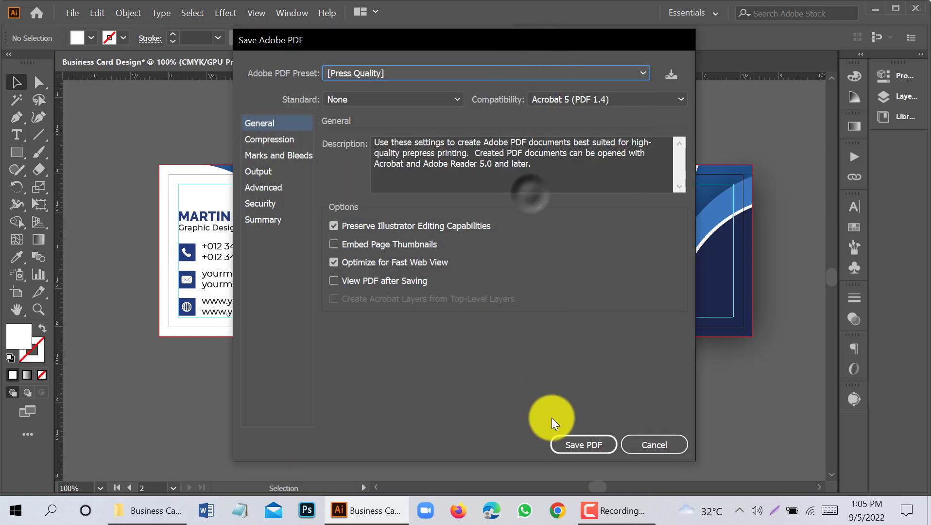
left_click(567, 438)
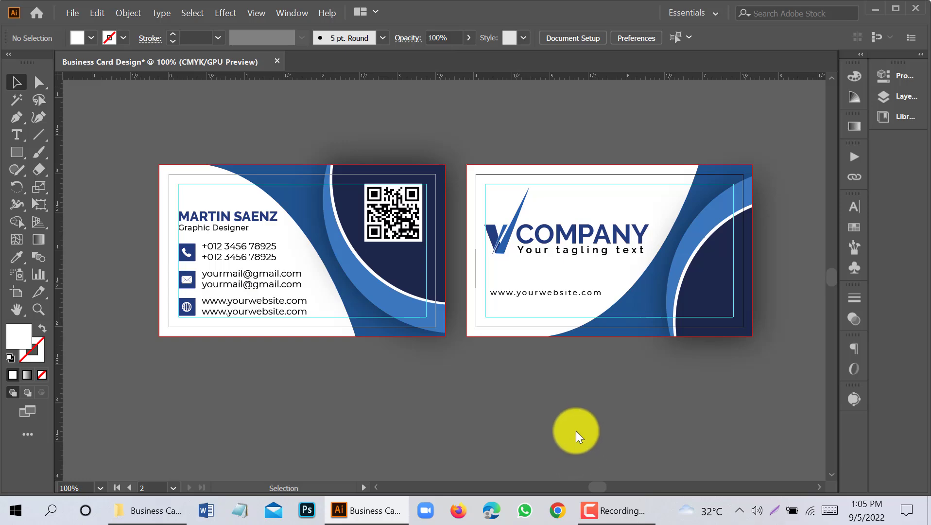